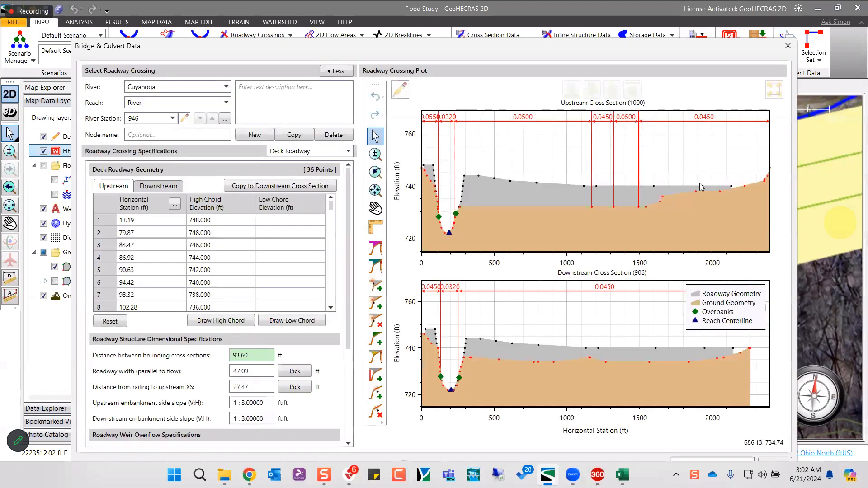
# - Shift the roadway crossing stationing to 10000 at the river reach intersection, including upstream face cross section 1000 and downstream face cross section 906
pyautogui.press('ctrl')
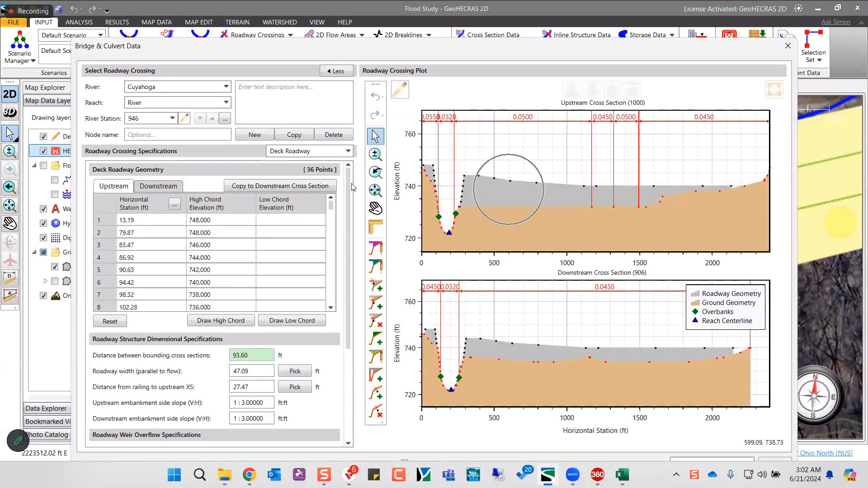
pyautogui.click(324, 153)
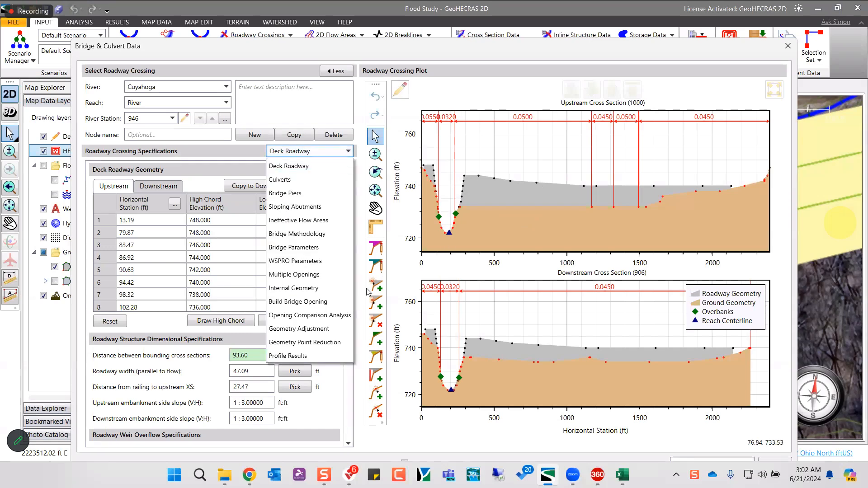
pyautogui.click(321, 332)
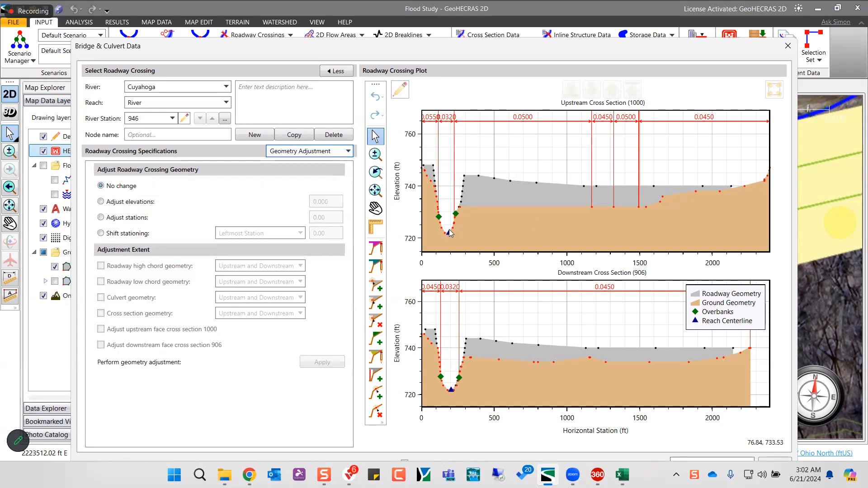
pyautogui.press('m')
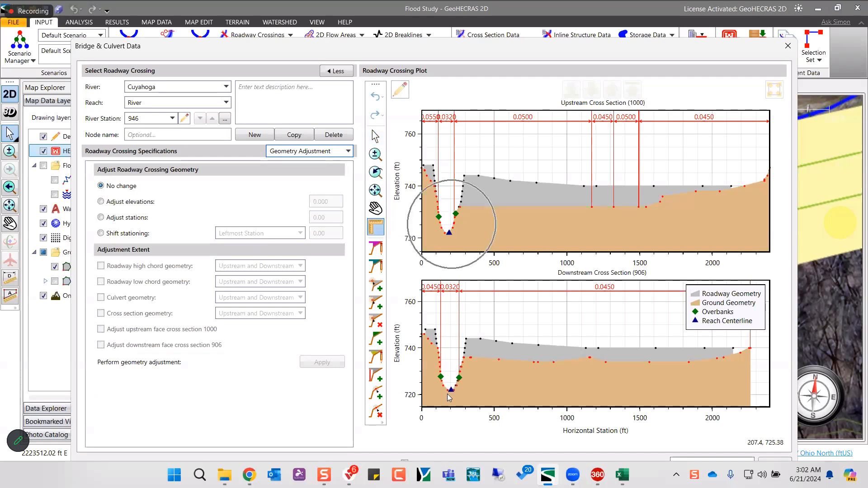
pyautogui.press('Escape')
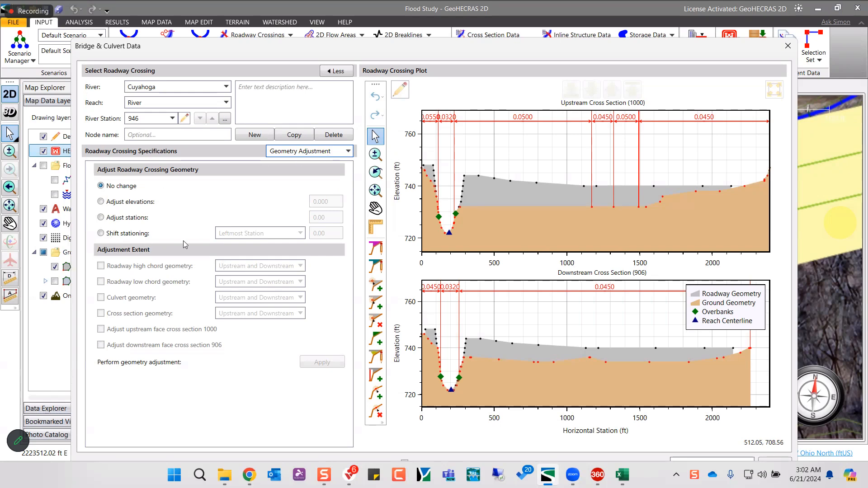
pyautogui.click(257, 232)
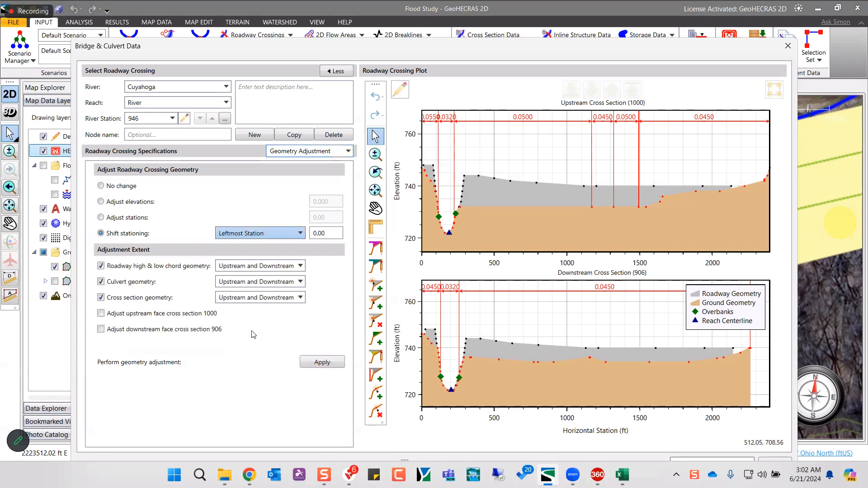
pyautogui.click(259, 232)
pyautogui.click(246, 303)
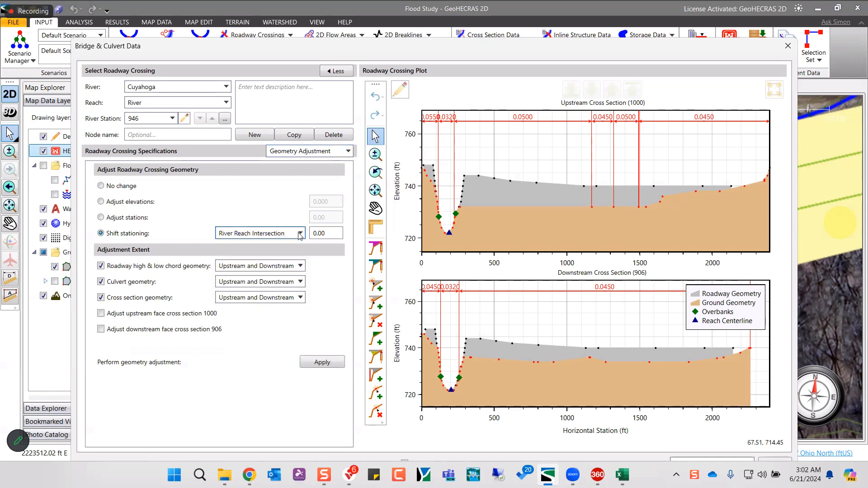
pyautogui.press('Tab')
pyautogui.write('10000')
pyautogui.click(101, 314)
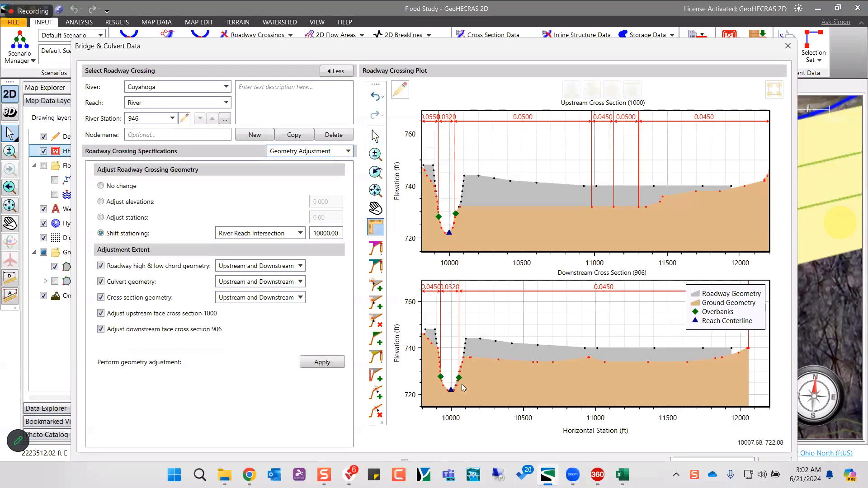
pyautogui.press('Escape')
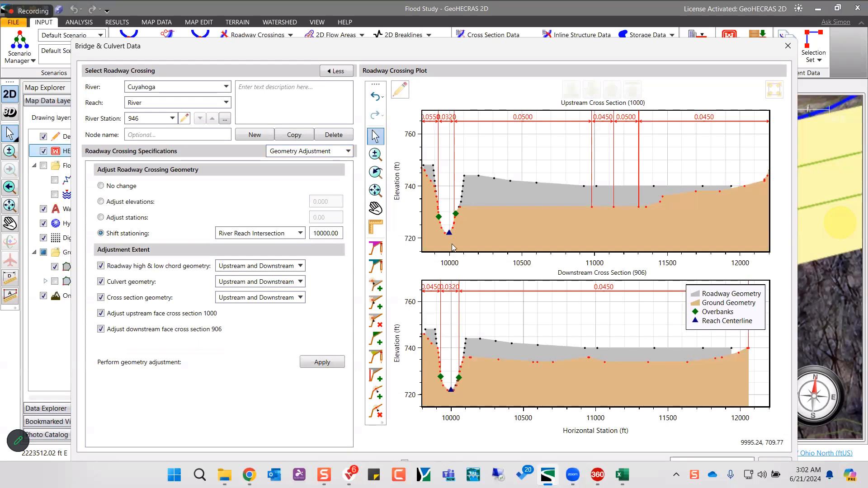
# - Remove the upstream deck roadway points around the river channel and copy the deck geometry to the downstream cross section
pyautogui.click(320, 151)
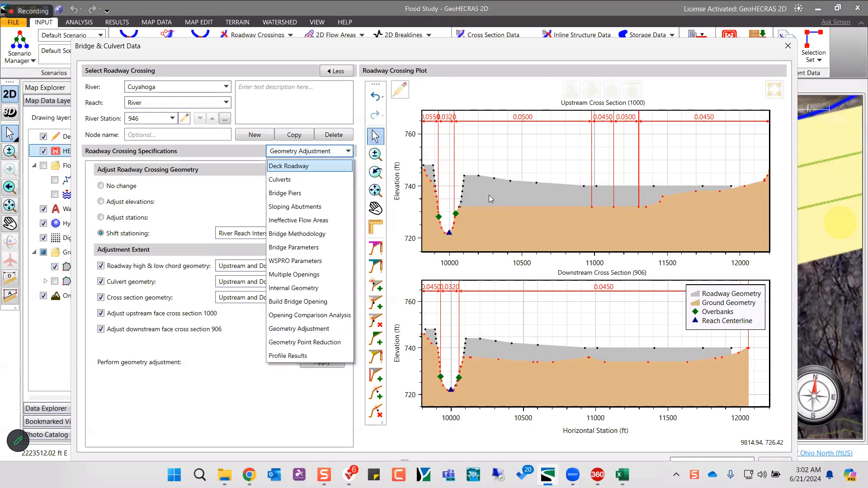
pyautogui.press('Return')
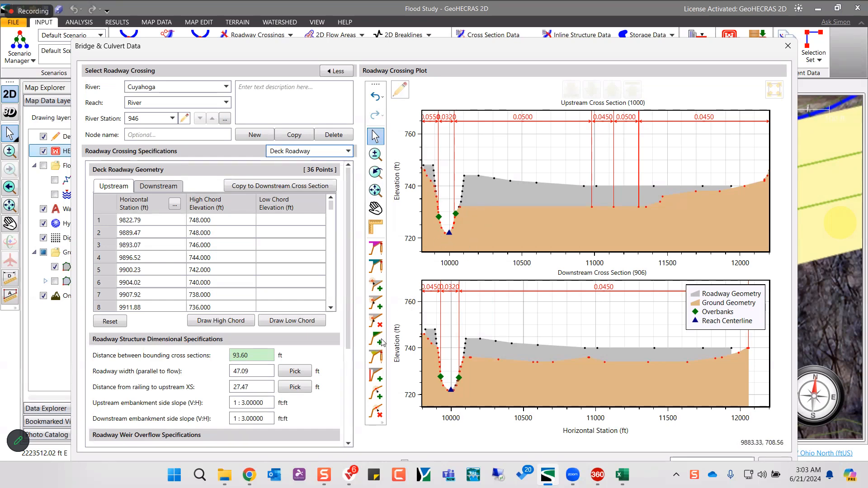
pyautogui.click(374, 323)
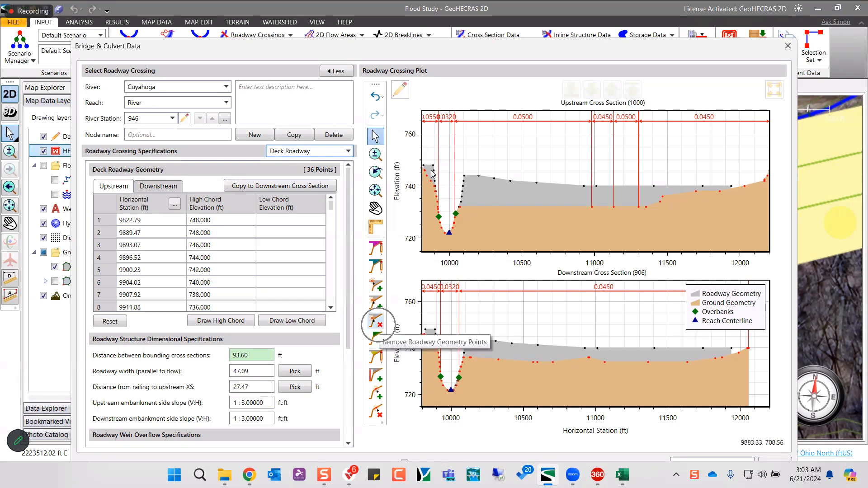
pyautogui.moveTo(483, 250); pyautogui.dragTo(424, 152)
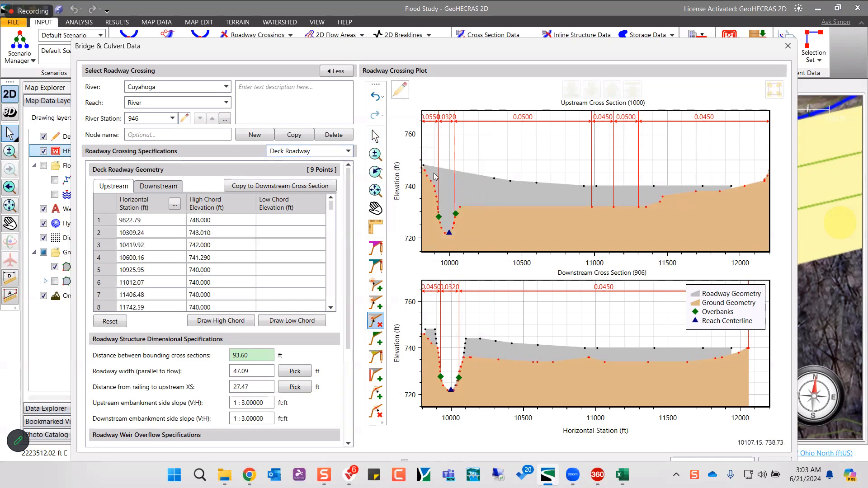
pyautogui.click(302, 186)
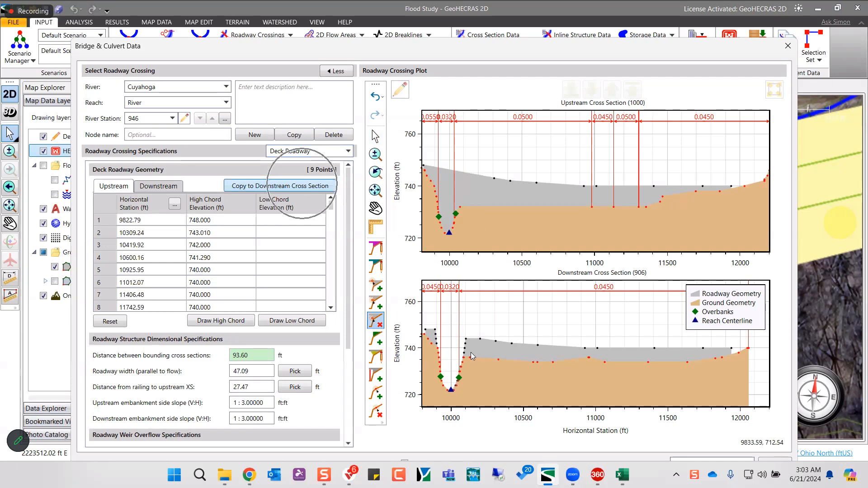
# - Define the upstream bridge opening with a 742 ft low chord elevation, center reference station 10000 and a 100 ft opening span
pyautogui.click(324, 153)
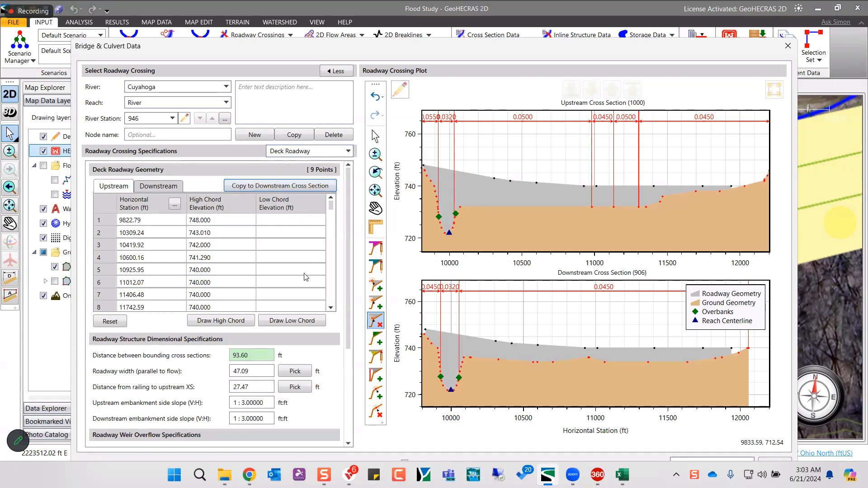
pyautogui.click(302, 305)
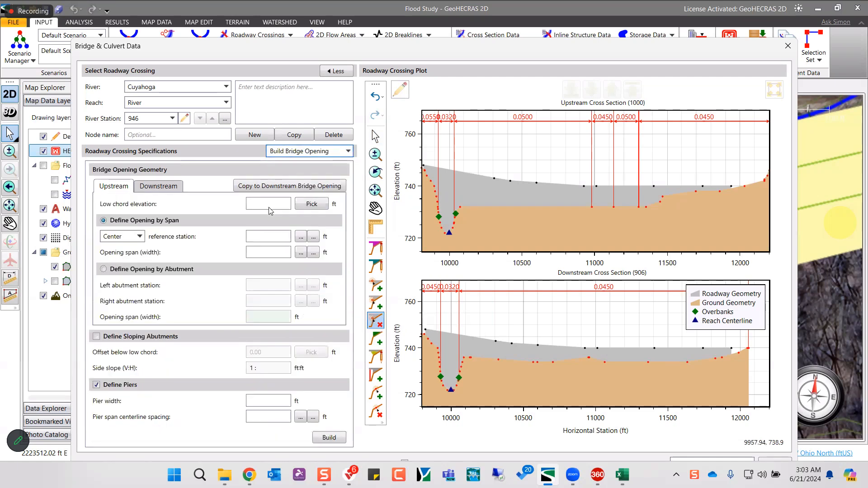
pyautogui.click(311, 204)
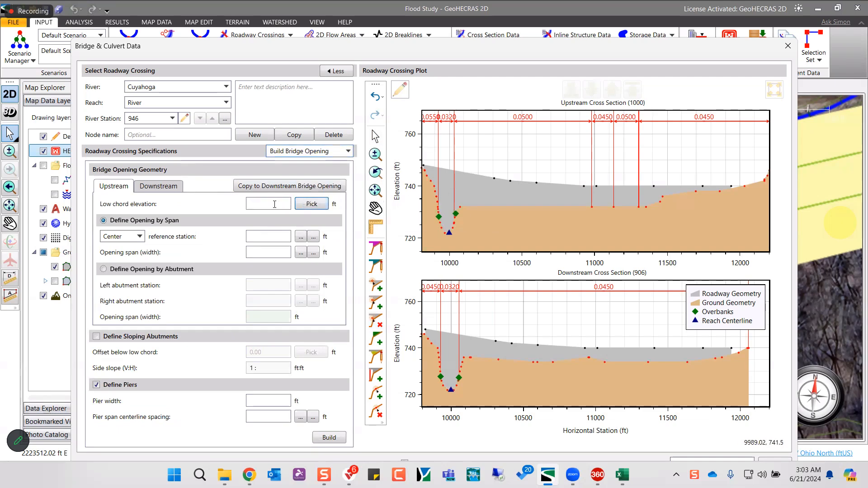
pyautogui.click(260, 206)
pyautogui.moveTo(272, 204); pyautogui.dragTo(260, 204)
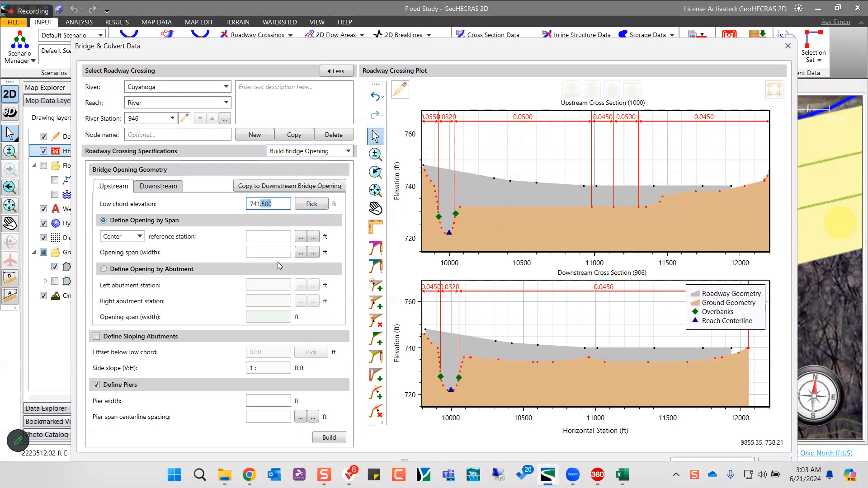
pyautogui.press('BackSpace')
pyautogui.press('BackSpace')
pyautogui.write('2')
pyautogui.click(270, 237)
pyautogui.write('10000')
pyautogui.click(259, 252)
pyautogui.write('100')
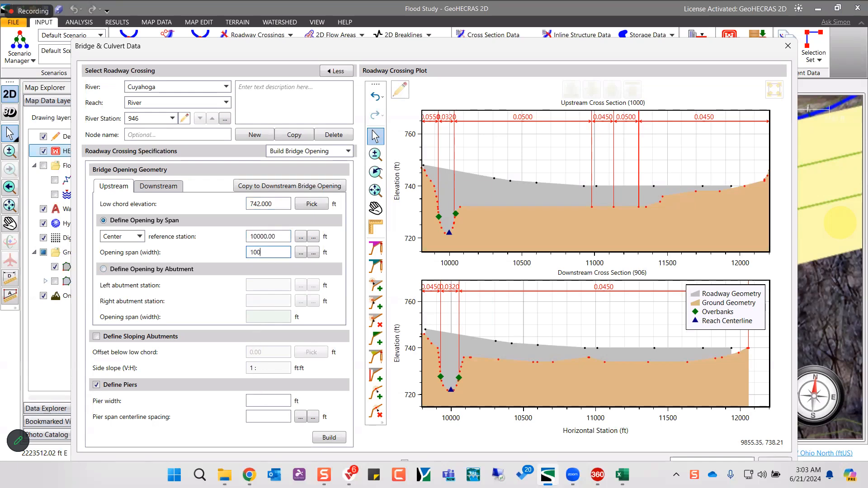
# - Define piers 2.5 ft wide with 30 ft centerline spacing and build the bridge opening
pyautogui.click(268, 401)
pyautogui.write('2.5')
pyautogui.click(265, 419)
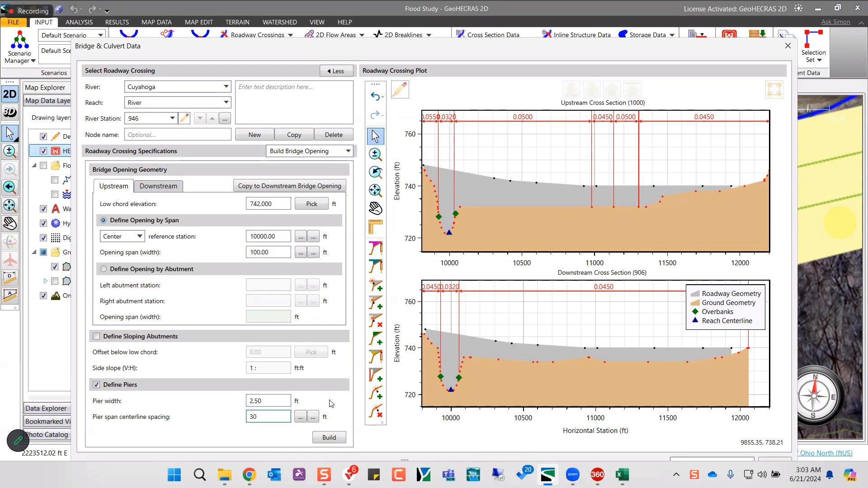
pyautogui.click(329, 437)
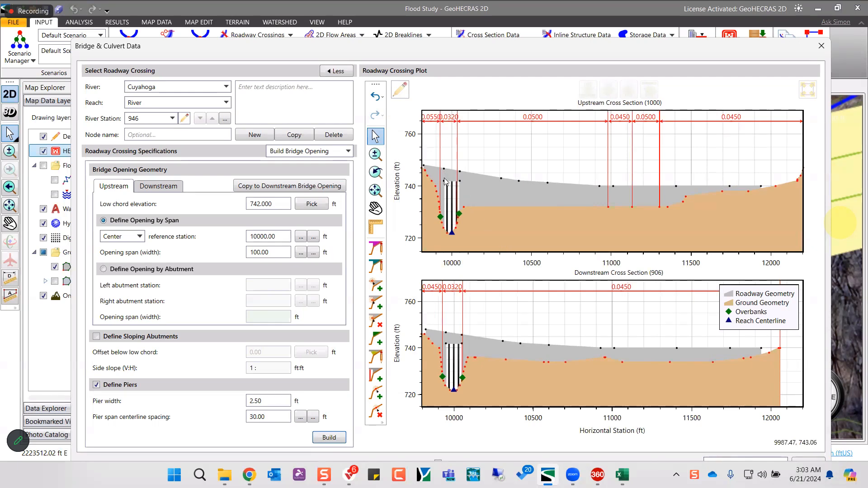
# - Set the upstream deck's upper low chord elevation at station 9950 to 743.2 ft and copy the deck geometry to the downstream cross section
pyautogui.scroll(1, 451, 182)
pyautogui.scroll(1, 451, 185)
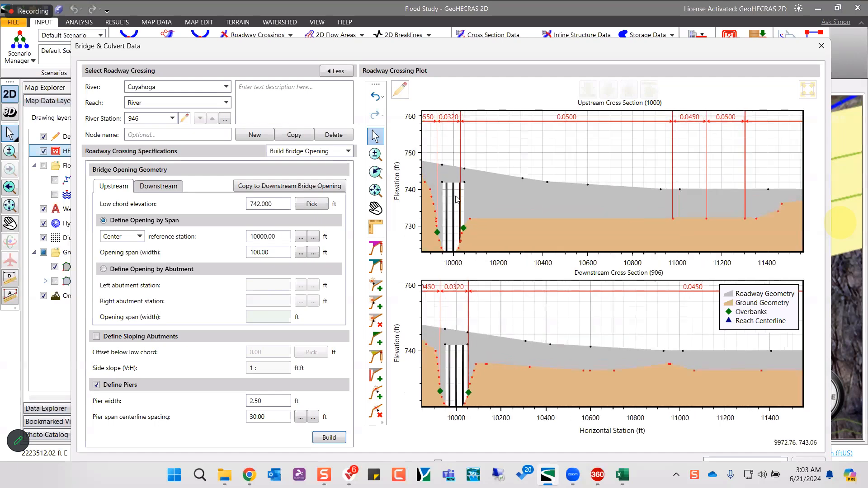
pyautogui.scroll(-2, 456, 199)
pyautogui.scroll(-2, 430, 180)
pyautogui.click(309, 152)
pyautogui.click(290, 162)
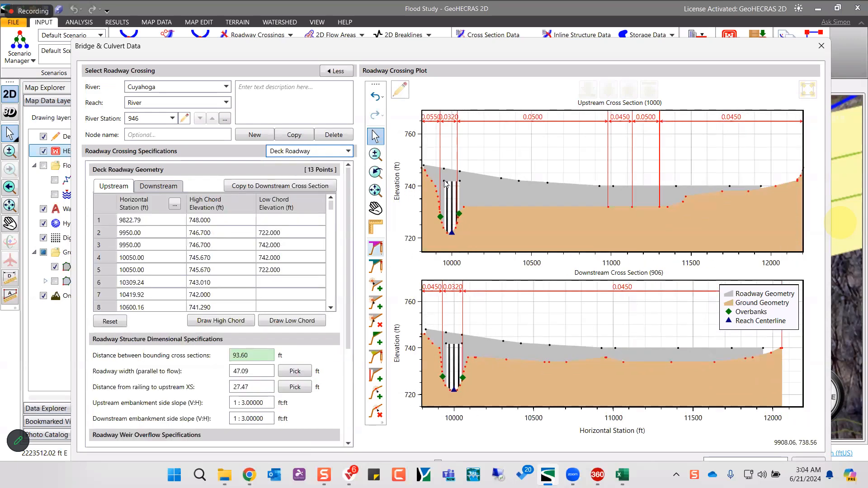
pyautogui.scroll(3, 449, 189)
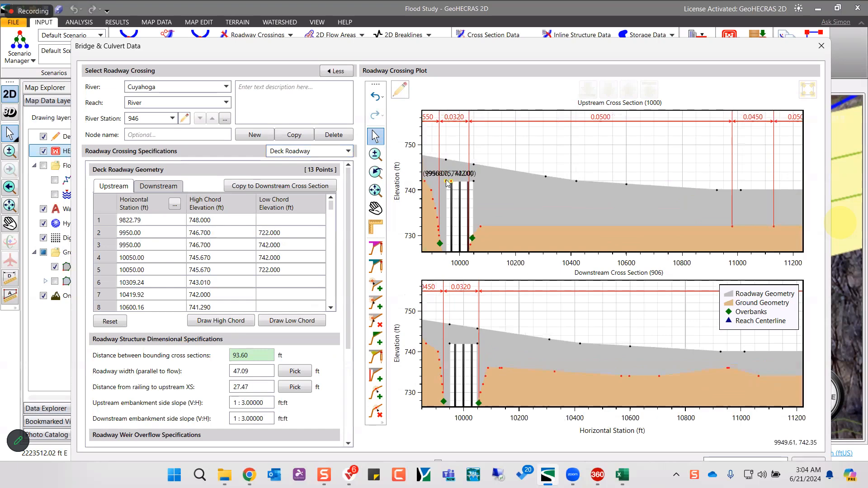
pyautogui.click(280, 247)
pyautogui.write('743.2')
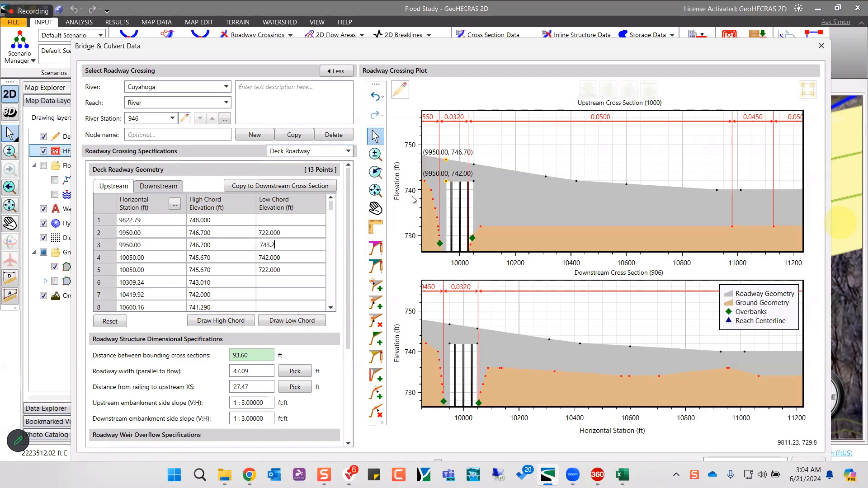
pyautogui.press('Return')
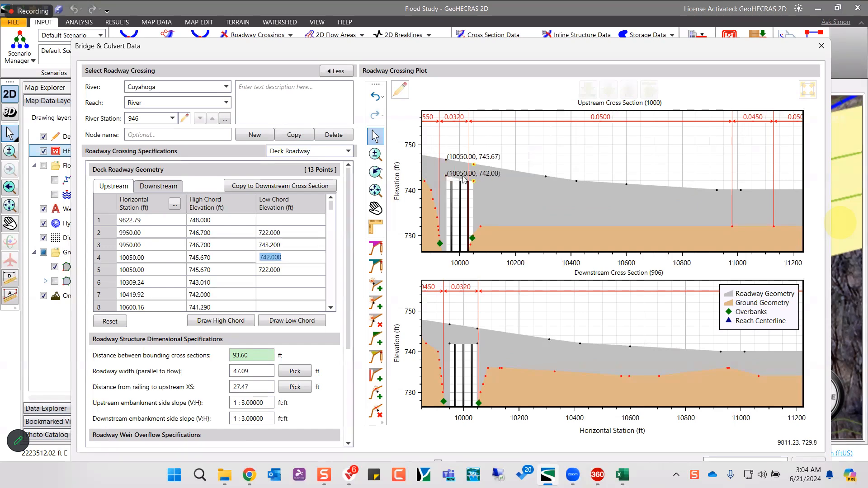
pyautogui.click(247, 188)
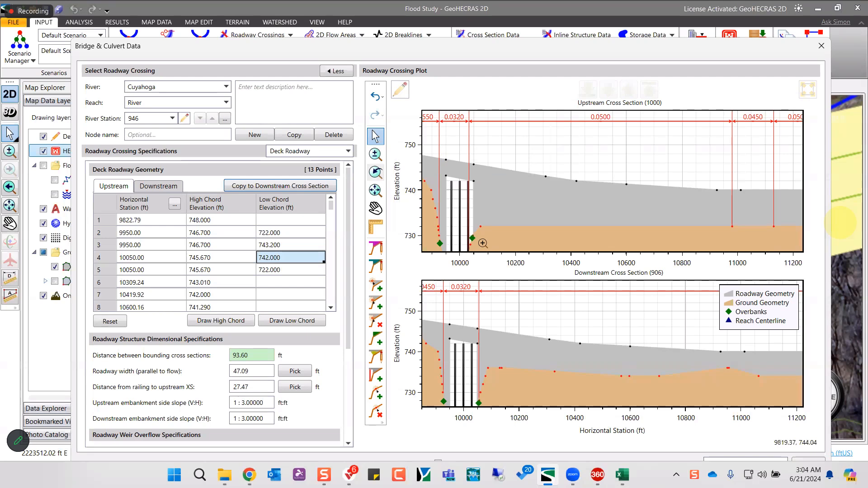
# - Set the top elevation of pier 1 to 800 ft upstream and downstream, and copy its geometry to all piers
pyautogui.click(375, 155)
pyautogui.moveTo(433, 151); pyautogui.dragTo(498, 261)
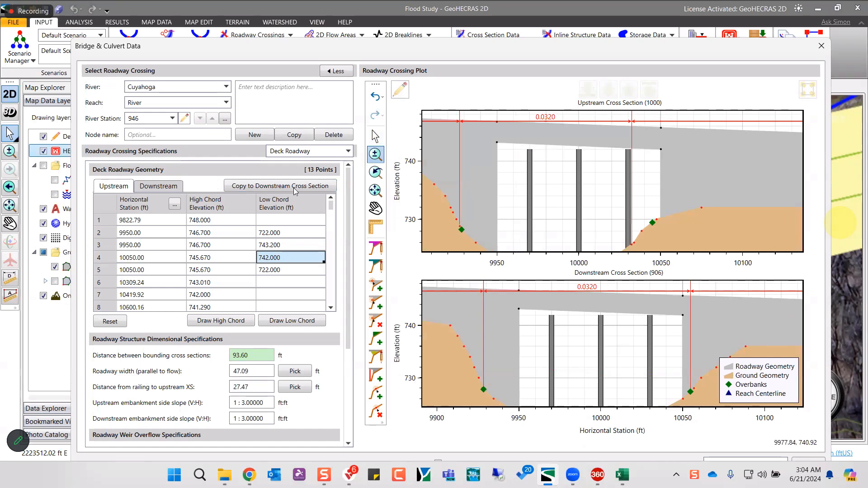
pyautogui.press('Down')
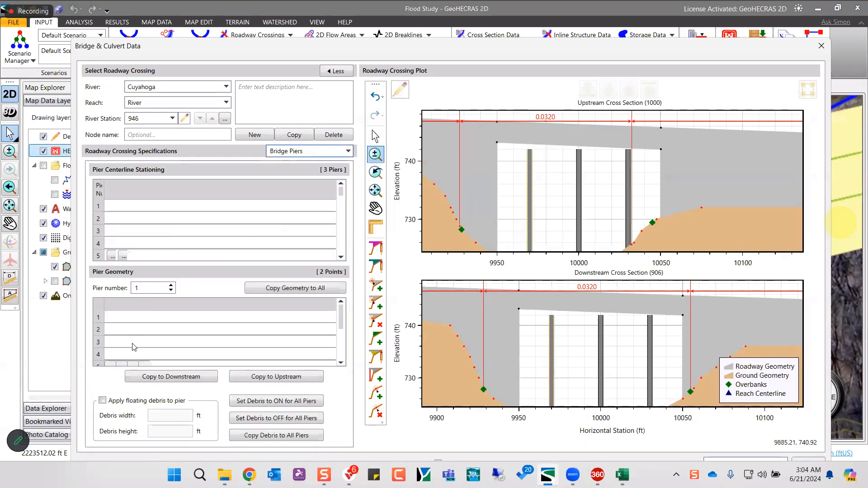
pyautogui.click(145, 342)
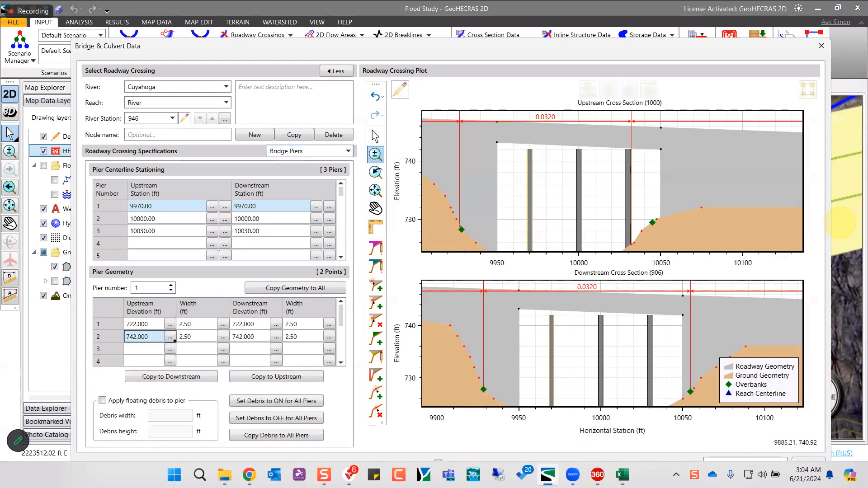
pyautogui.write('800')
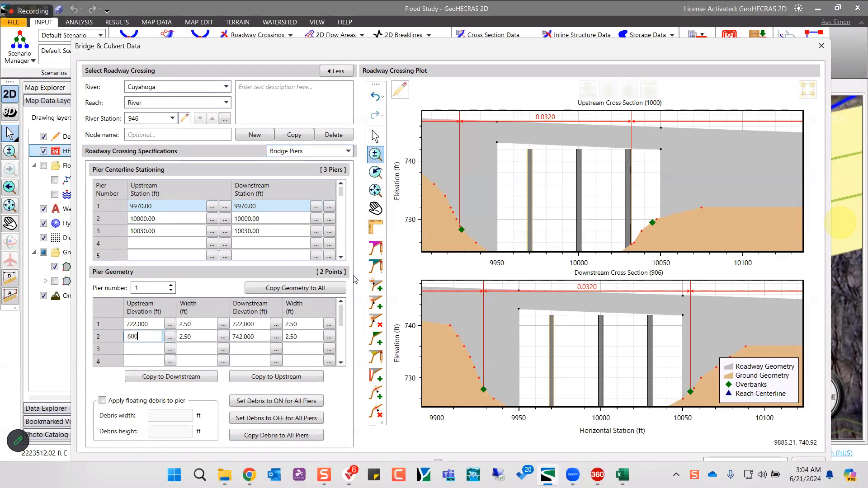
pyautogui.click(529, 148)
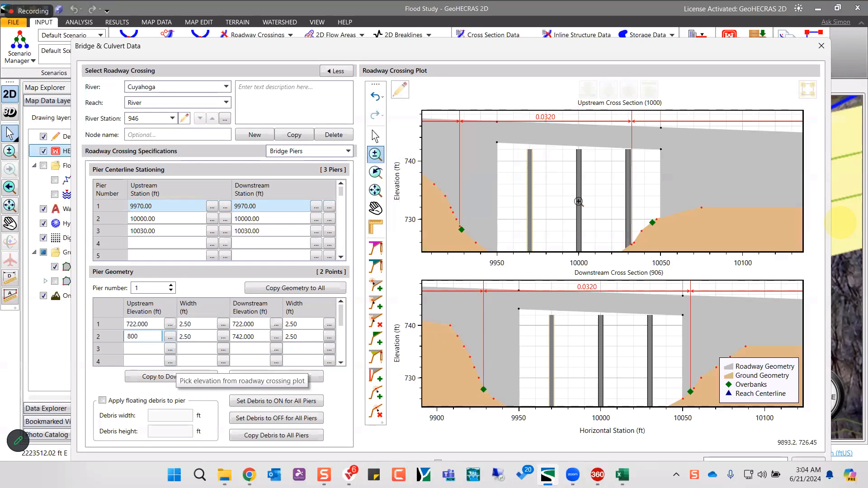
pyautogui.press('Return')
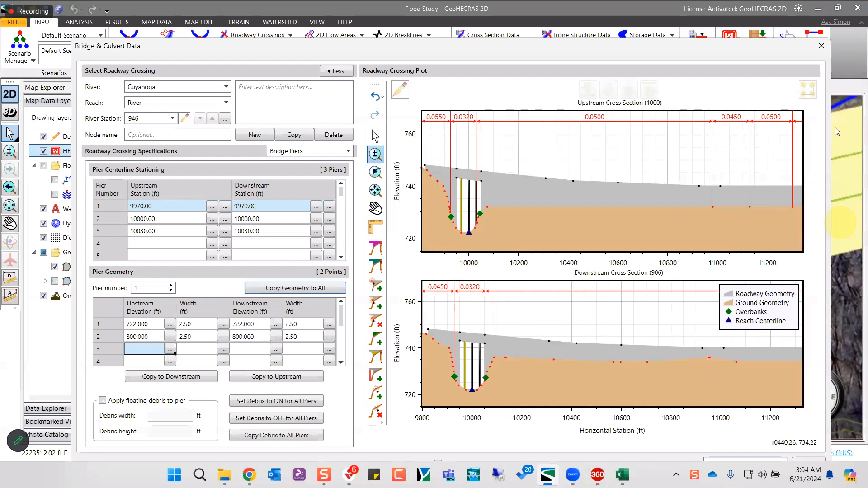
# - Define upstream and downstream ineffective flow blocks along the roadway, with upstream blocks spanning stations 9826.16 to 9939.17 and 10069.56 to 11996.44
pyautogui.click(310, 151)
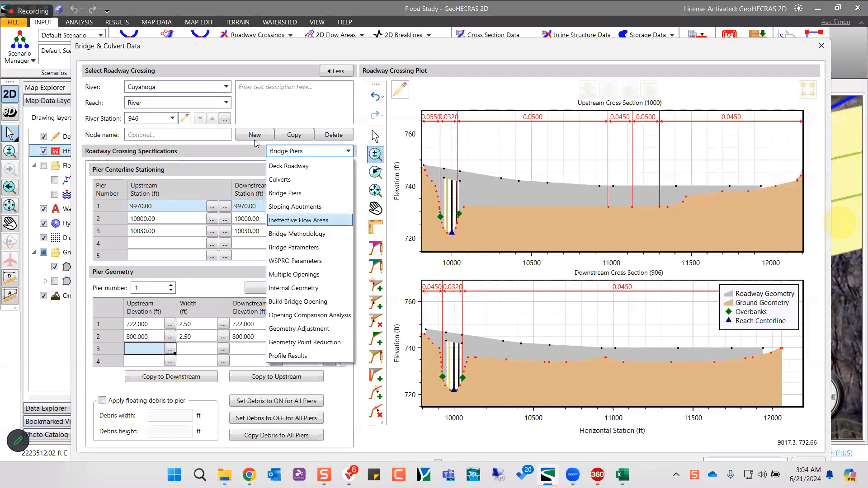
pyautogui.click(298, 220)
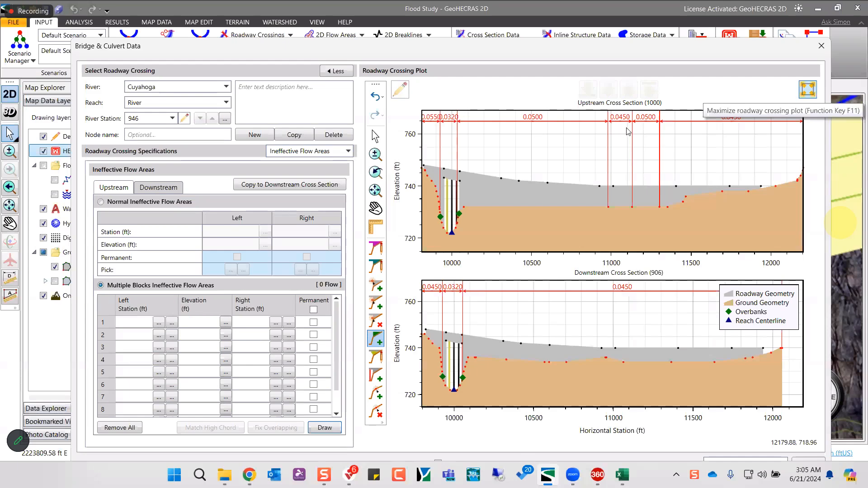
pyautogui.press('F11')
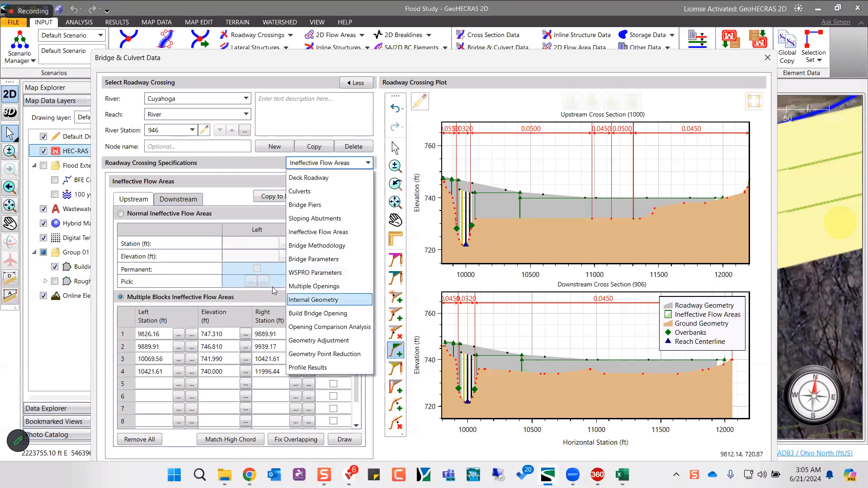
# - In the bridge methodology, set the momentum method's pier drag coefficient to 1.2, the reference value for circular piers
pyautogui.click(317, 245)
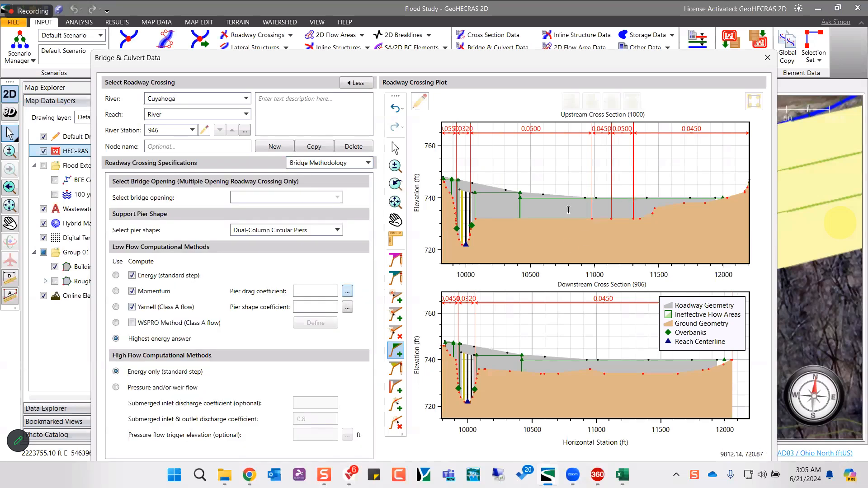
pyautogui.moveTo(549, 212); pyautogui.dragTo(585, 211)
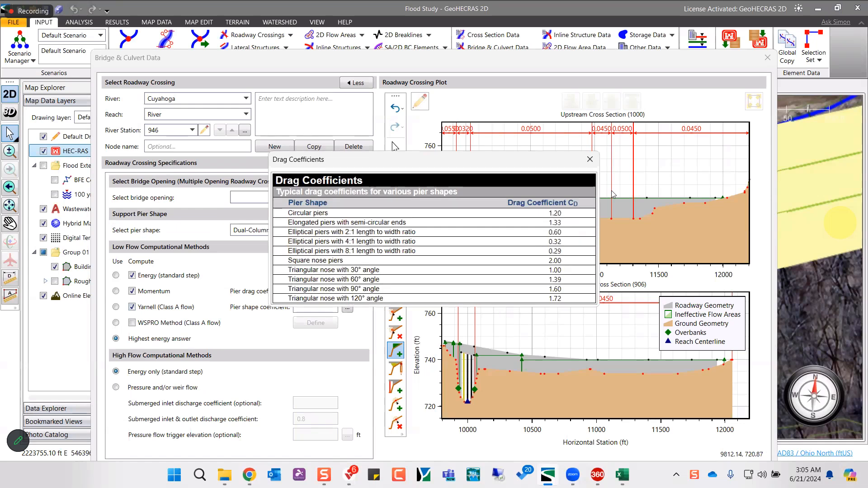
pyautogui.click(590, 159)
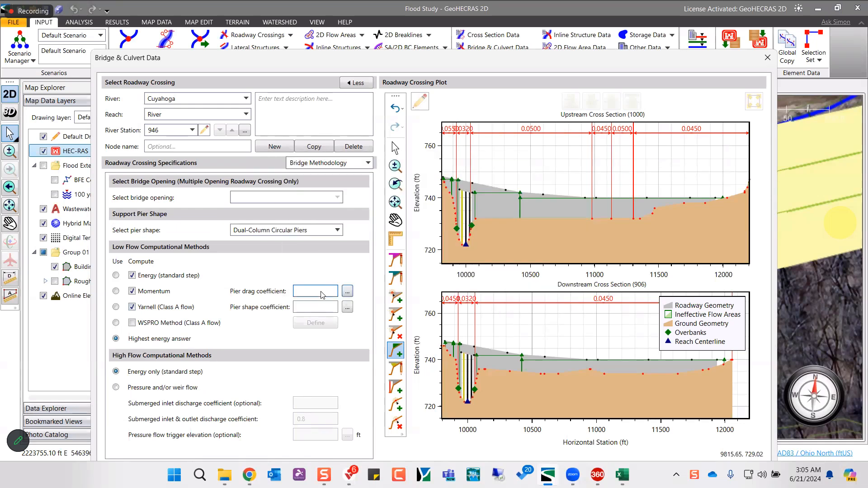
pyautogui.hotkey('ctrl', 'v')
pyautogui.press('Tab')
# - Set the Yarnell pier shape coefficient to 1.05 for twin-cylinder piers without diaphragm, and use pressure and/or weir flow for high flow
pyautogui.click(347, 307)
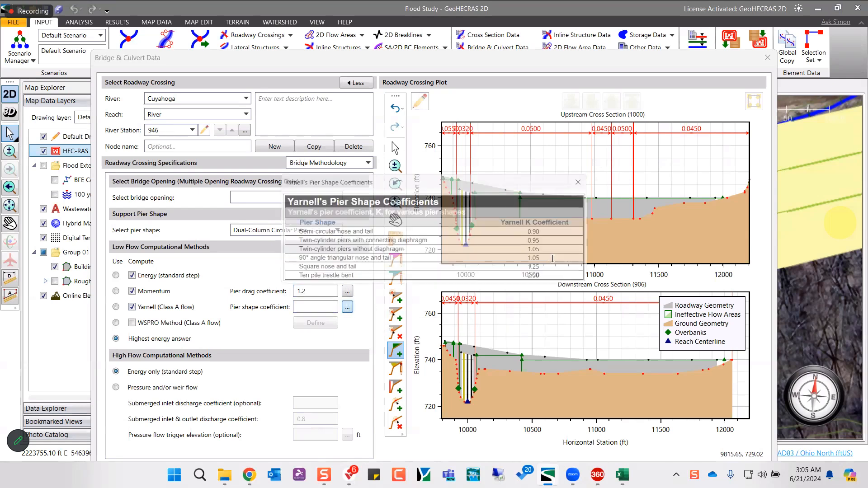
pyautogui.moveTo(548, 251); pyautogui.dragTo(535, 251)
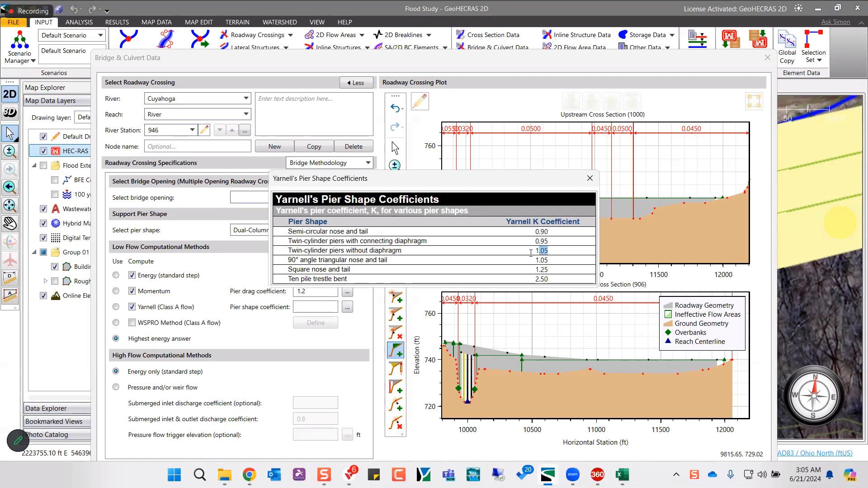
pyautogui.click(591, 178)
pyautogui.click(315, 311)
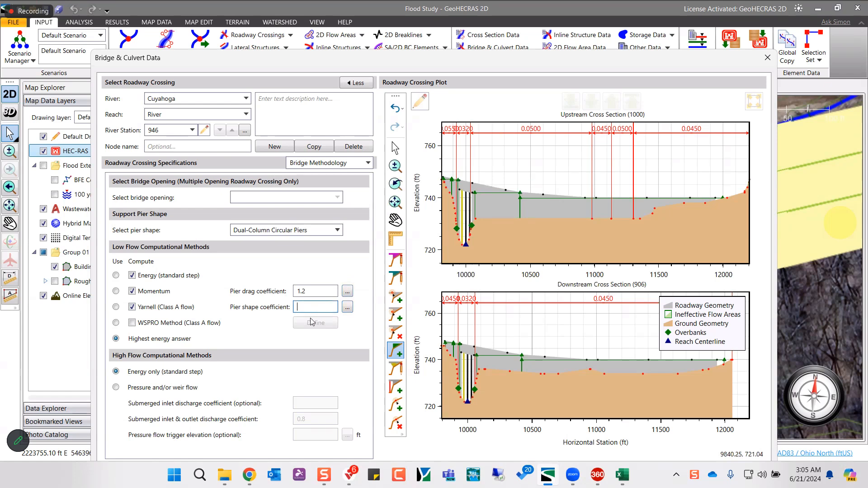
pyautogui.write('1.05')
pyautogui.click(130, 388)
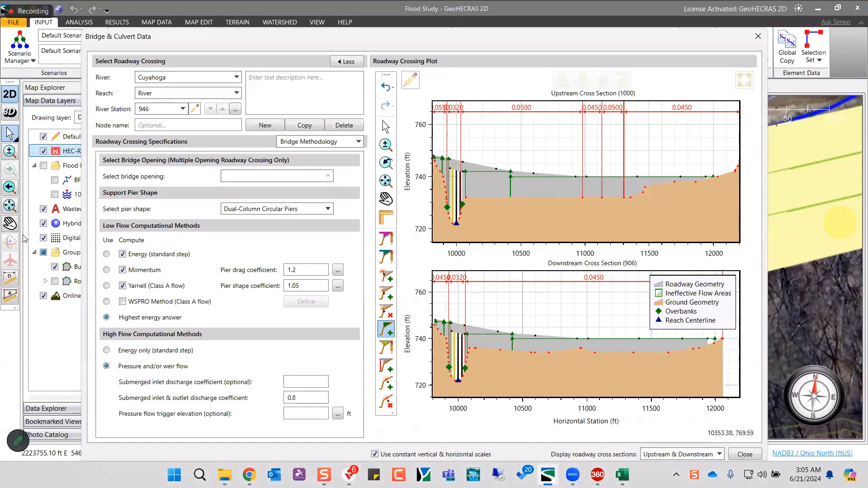
# - Examine the finished bridge and its surroundings in the 3D view
pyautogui.click(16, 241)
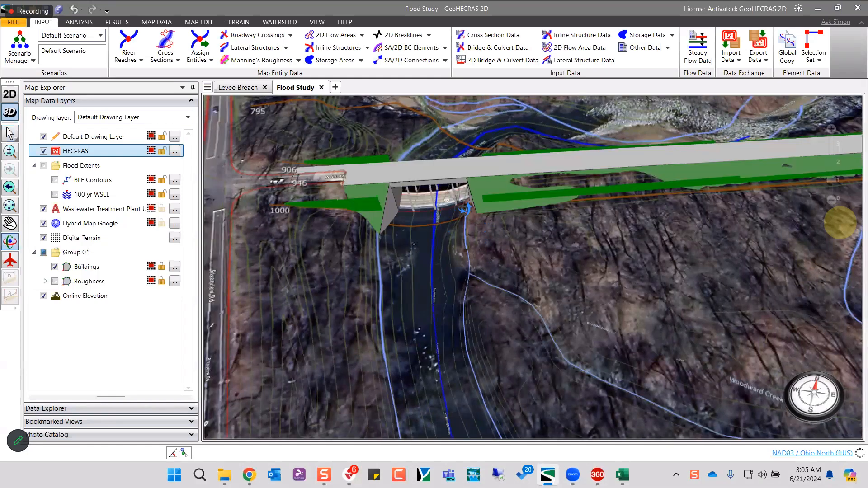
pyautogui.scroll(-2, 464, 209)
pyautogui.moveTo(475, 241)
pyautogui.mouseDown()
pyautogui.moveTo(455, 167)
pyautogui.moveTo(490, 233)
pyautogui.mouseUp()
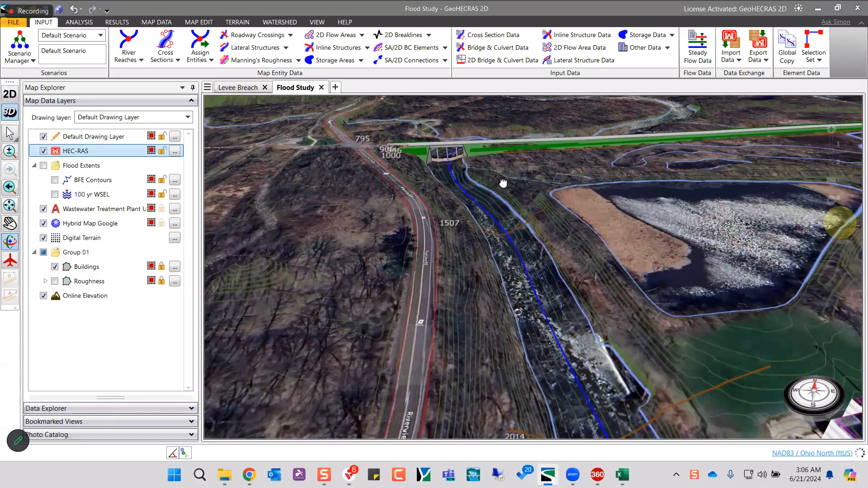
pyautogui.moveTo(504, 184); pyautogui.dragTo(492, 165)
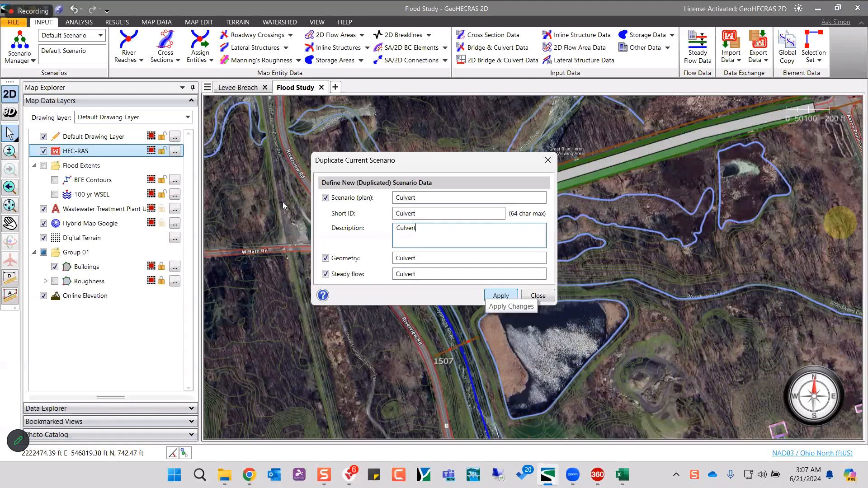
# - Duplicate the current scenario, including geometry and steady flow data, under the name Culvert
pyautogui.press('Return')
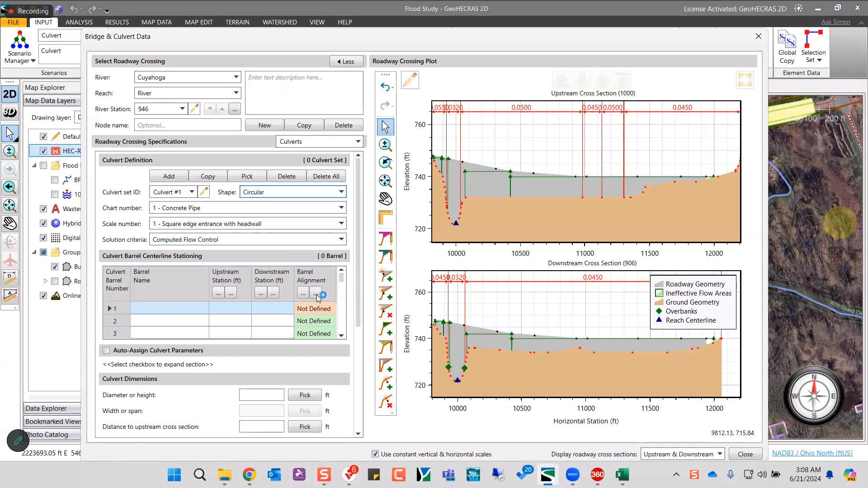
# - Draw the first circular concrete culvert barrel's alignment across the roadway and set its diameter to 6 ft
pyautogui.click(315, 294)
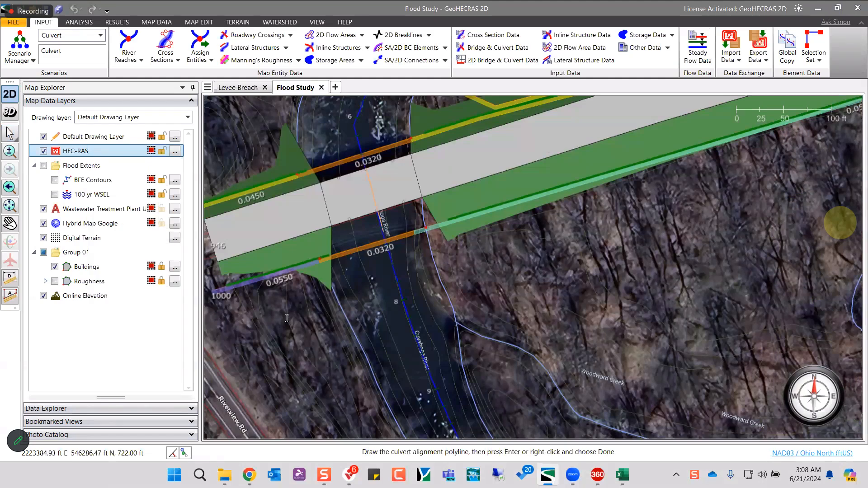
pyautogui.press('Return')
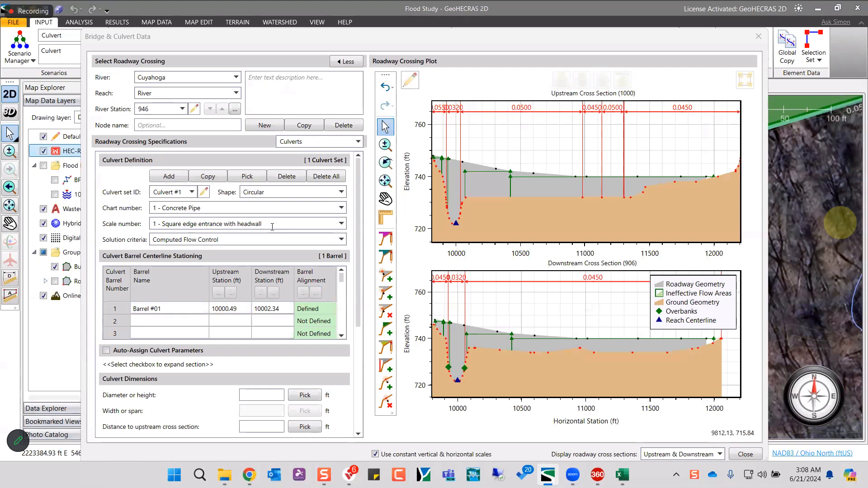
pyautogui.scroll(-4, 305, 227)
pyautogui.click(306, 226)
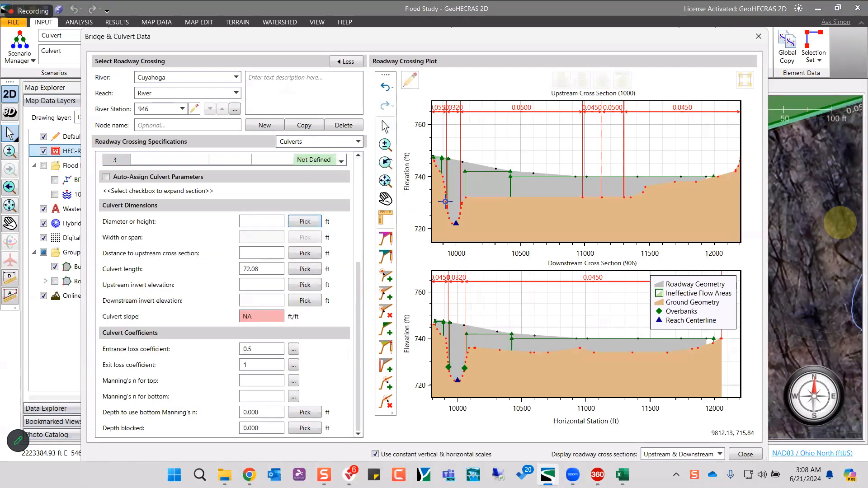
pyautogui.click(455, 215)
pyautogui.click(456, 199)
pyautogui.write('6')
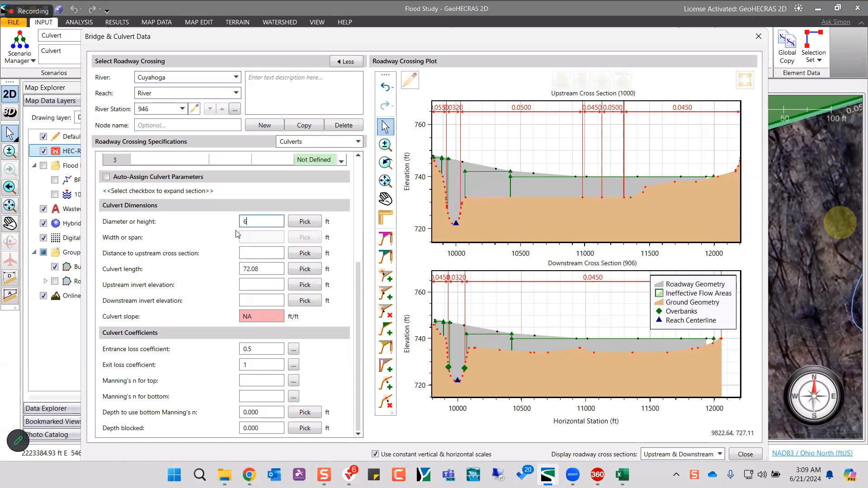
# - Set the culvert's distance to the upstream cross section to about 10.74 ft by measuring it on the map
pyautogui.click(295, 256)
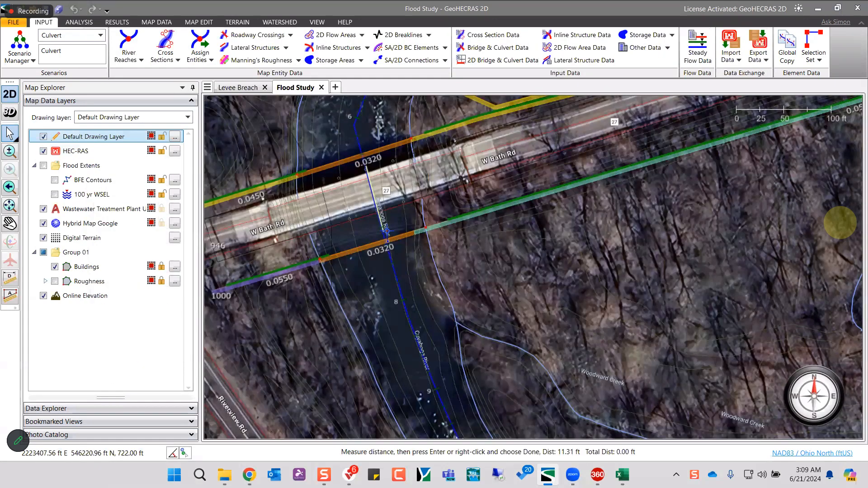
pyautogui.click(387, 234)
pyautogui.press('Return')
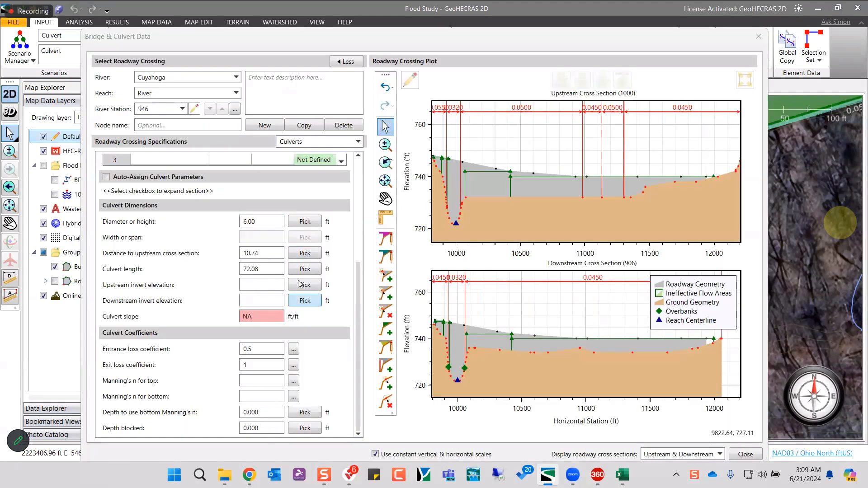
# - Pick a culvert upstream invert elevation of about 724.86 ft from the crossing plot and set the downstream invert to 724 ft
pyautogui.click(304, 284)
pyautogui.click(449, 226)
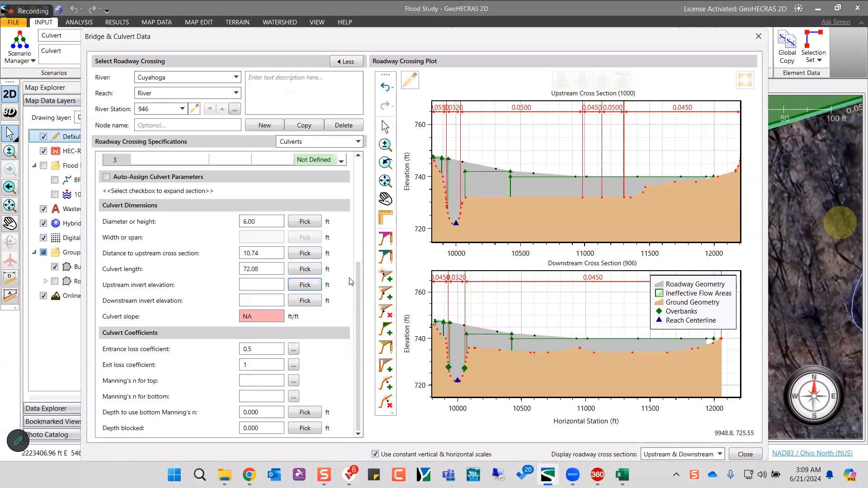
pyautogui.click(300, 304)
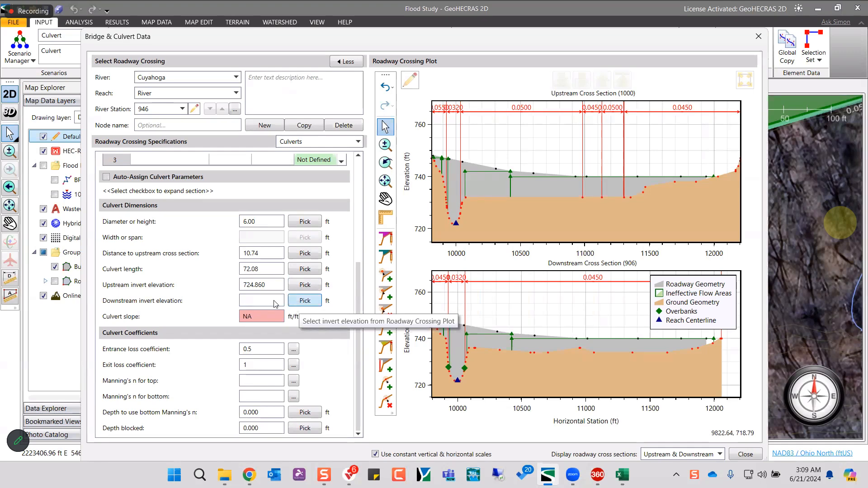
pyautogui.click(256, 301)
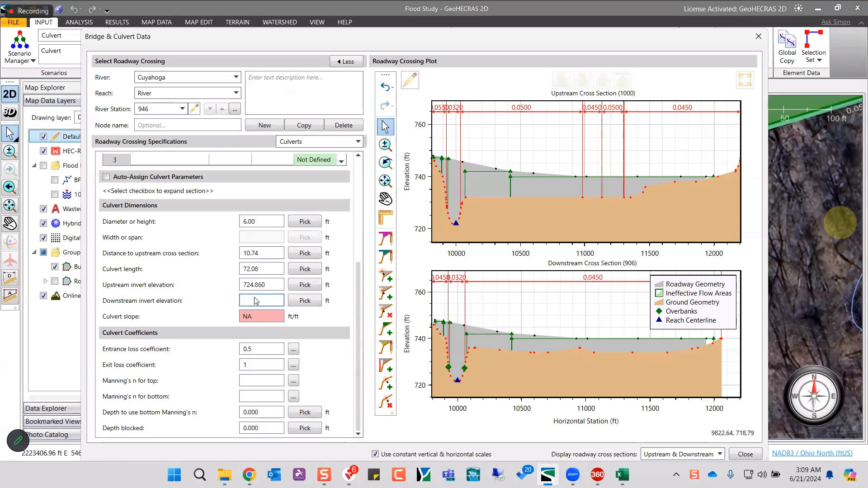
pyautogui.write('724')
pyautogui.press('Tab')
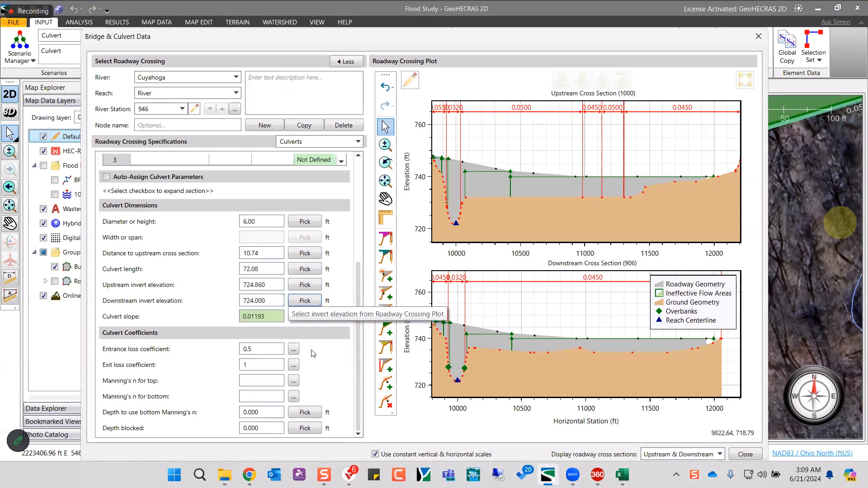
# - Set the culvert's Manning's n for top and bottom to 0.013 and view the resulting crossing in 3D
pyautogui.click(261, 384)
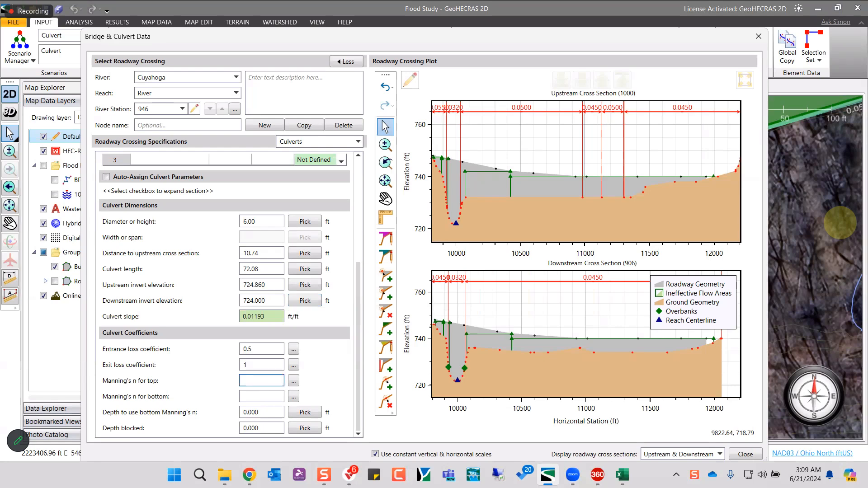
pyautogui.write('0.013')
pyautogui.click(279, 410)
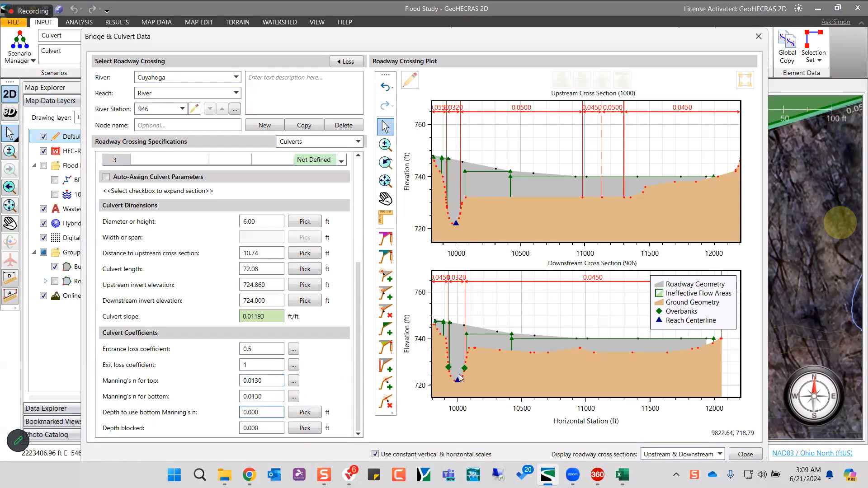
pyautogui.click(249, 415)
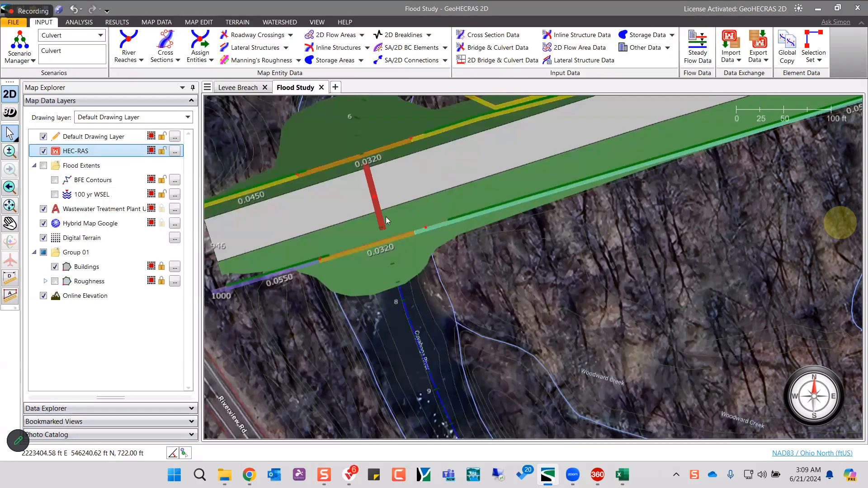
pyautogui.click(12, 243)
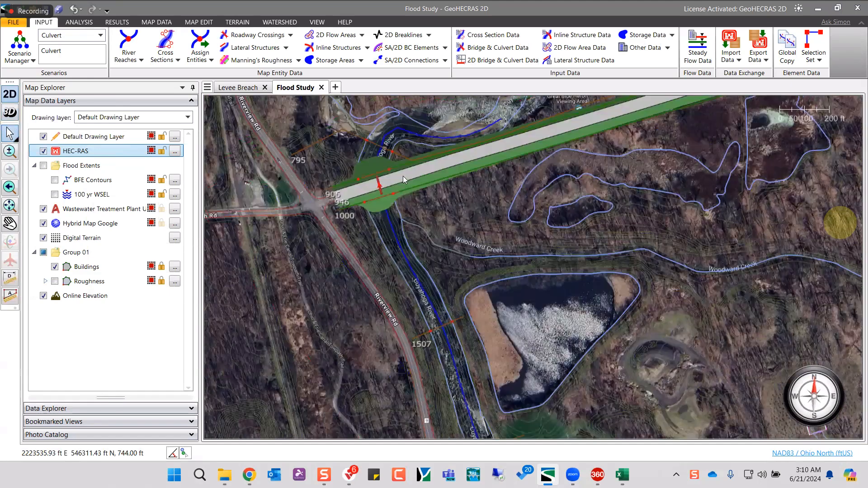
# - Reopen the roadway crossing's data and draw alignments for two more culvert barrels at upstream stations of about 9982.72 and 9949.74
pyautogui.doubleClick(403, 175)
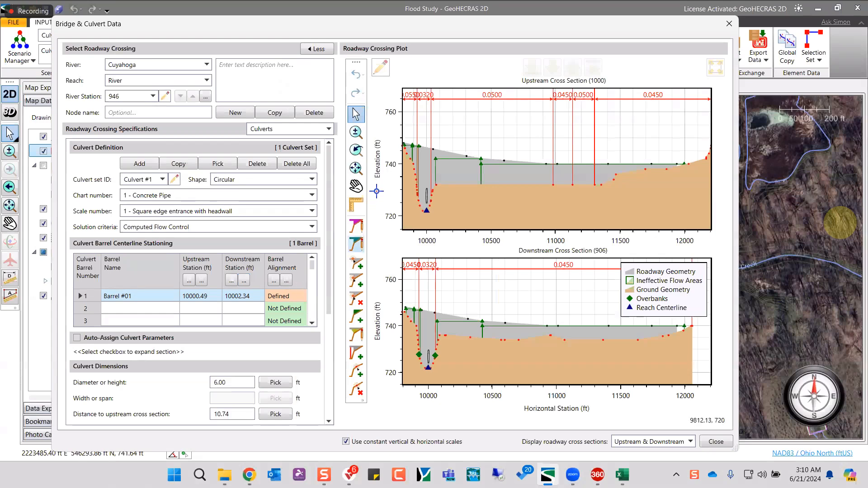
pyautogui.press('Down')
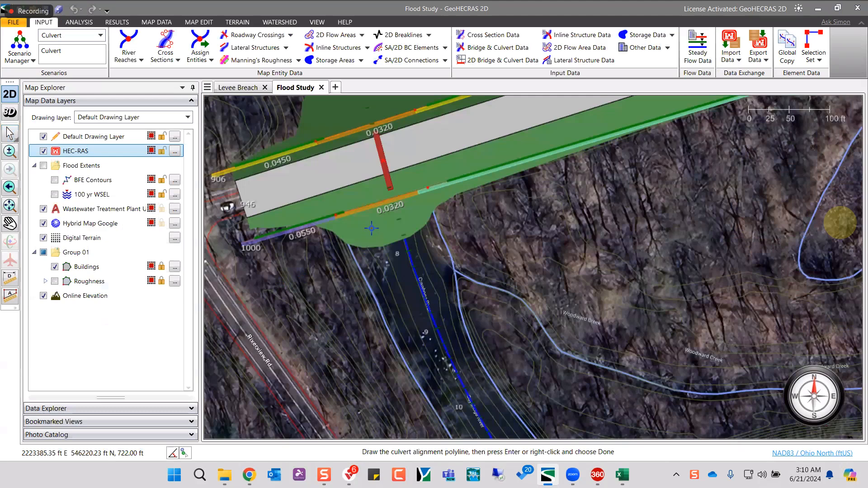
pyautogui.press('Return')
pyautogui.press('Escape')
# - Examine the added barrels in the culvert data, the cross section plot and on the map
pyautogui.scroll(-5, 201, 258)
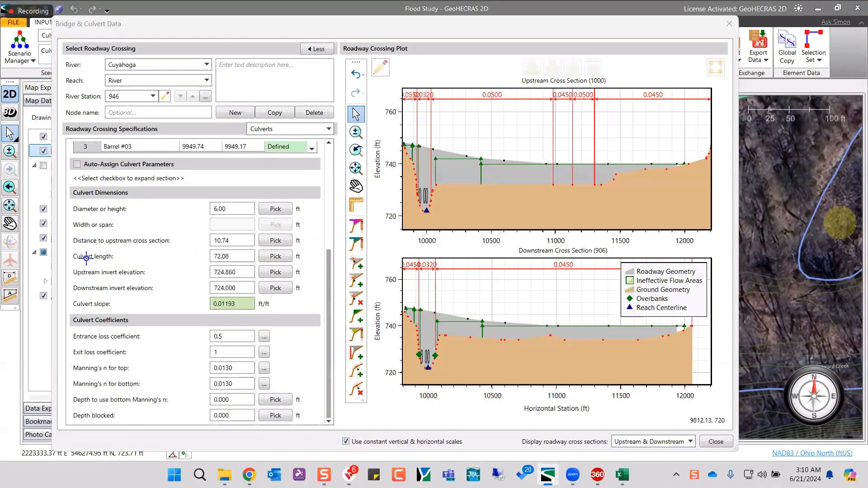
pyautogui.scroll(5, 232, 260)
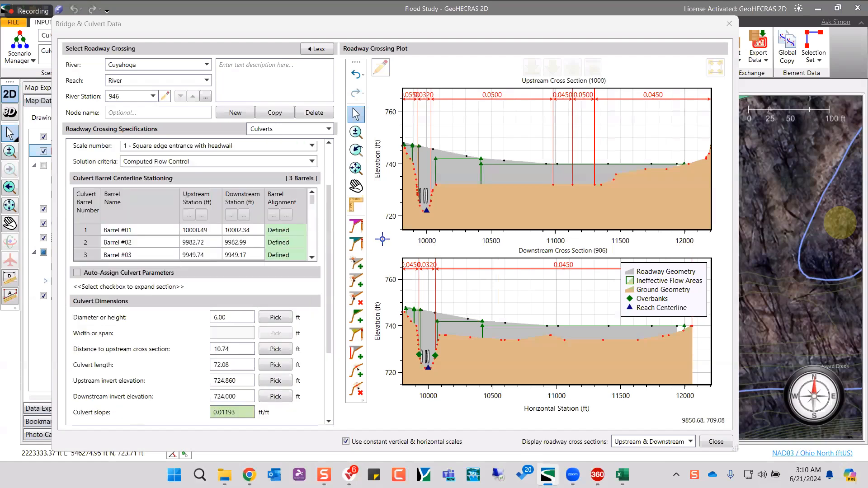
pyautogui.click(356, 131)
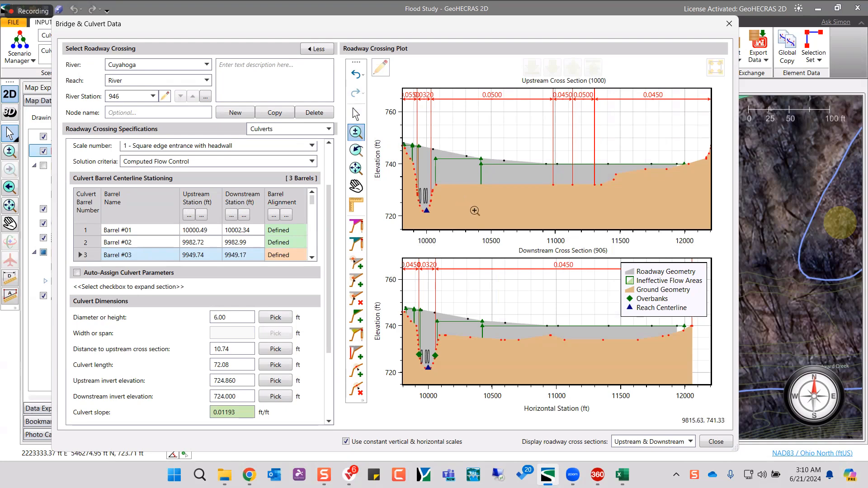
pyautogui.moveTo(453, 224); pyautogui.dragTo(504, 210)
pyautogui.moveTo(405, 183); pyautogui.dragTo(466, 227)
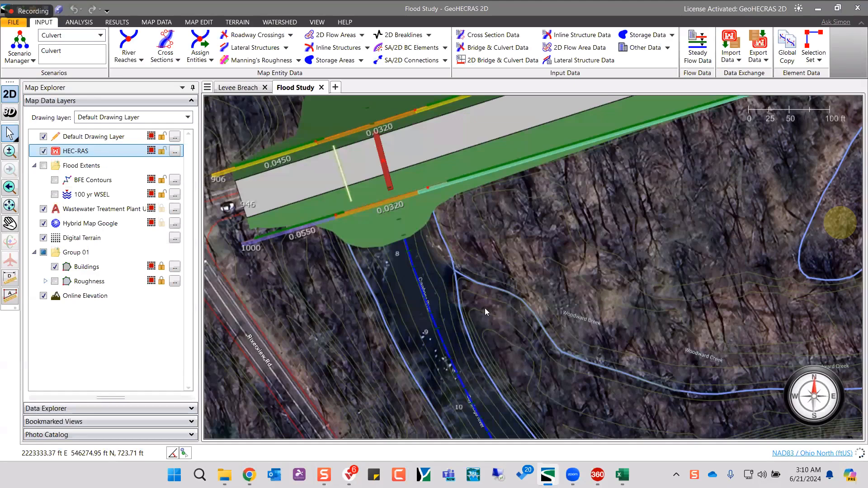
pyautogui.scroll(-5, 514, 373)
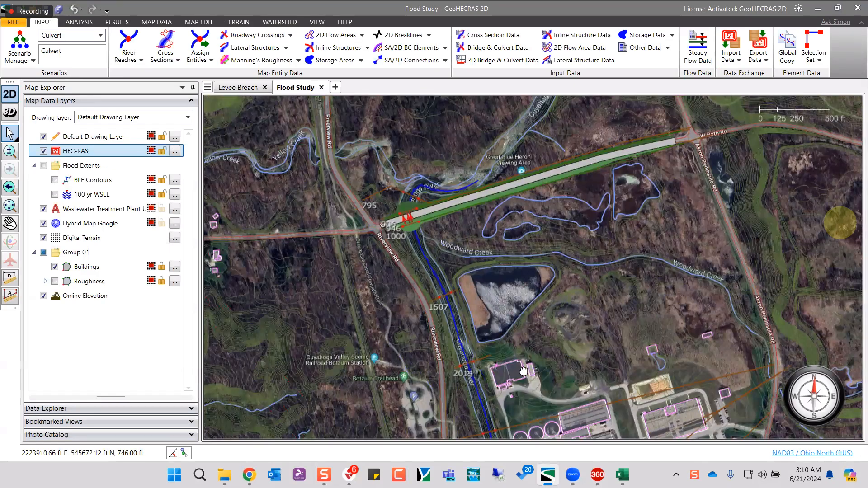
pyautogui.scroll(-2, 513, 368)
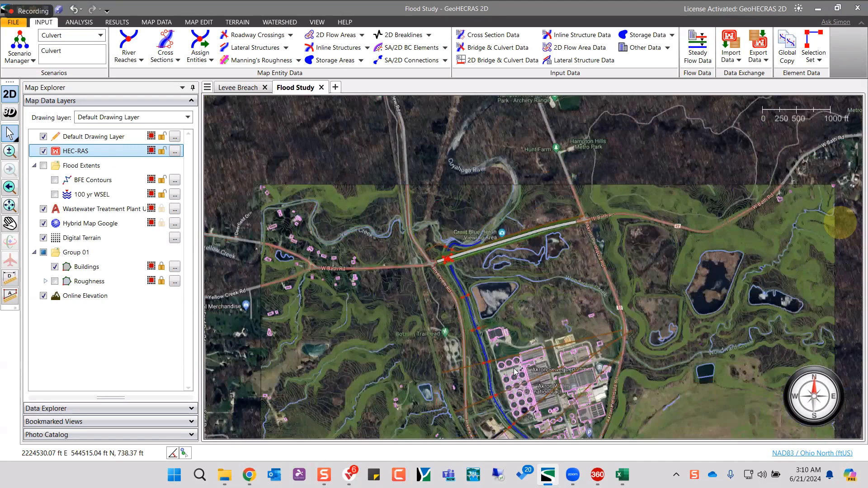
pyautogui.moveTo(513, 368); pyautogui.dragTo(479, 280)
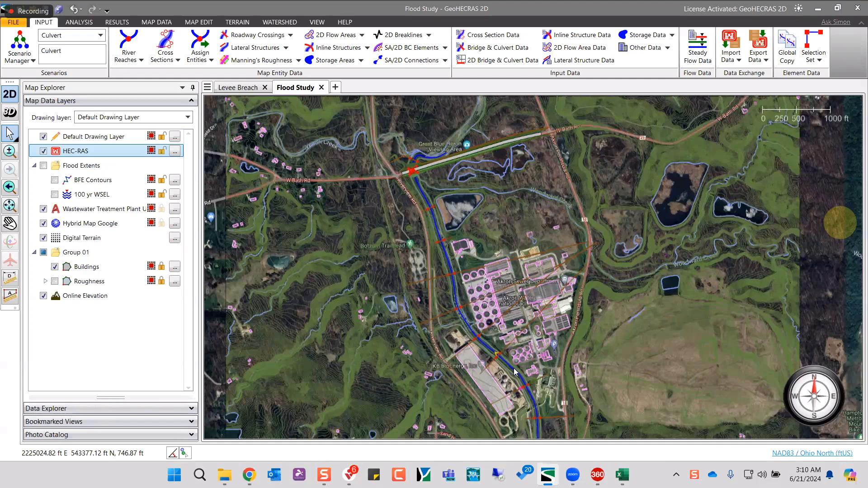
pyautogui.moveTo(514, 368); pyautogui.dragTo(482, 292)
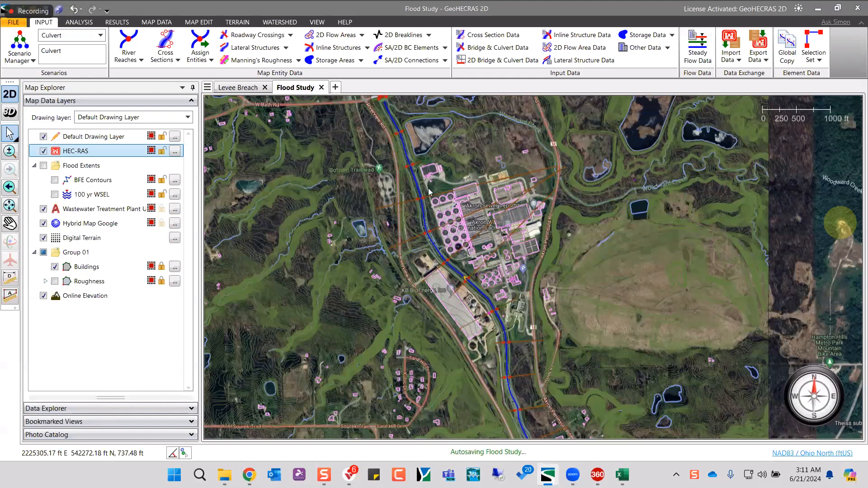
pyautogui.scroll(-1, 428, 190)
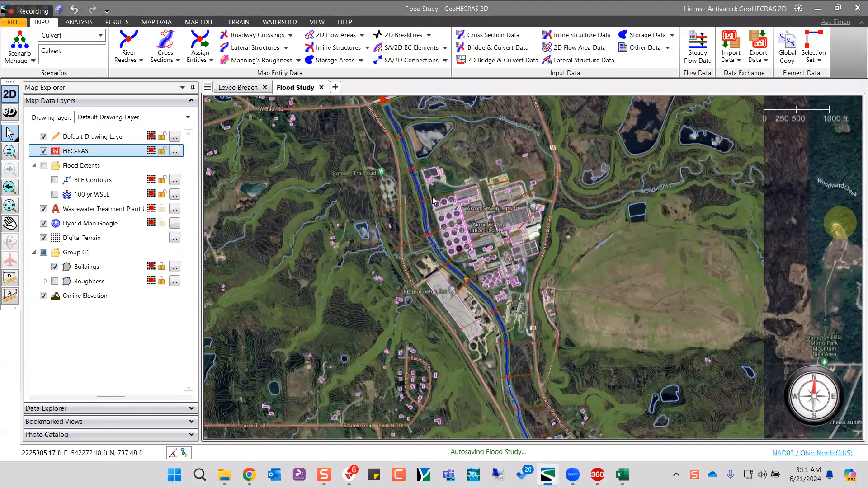
pyautogui.scroll(1, 433, 201)
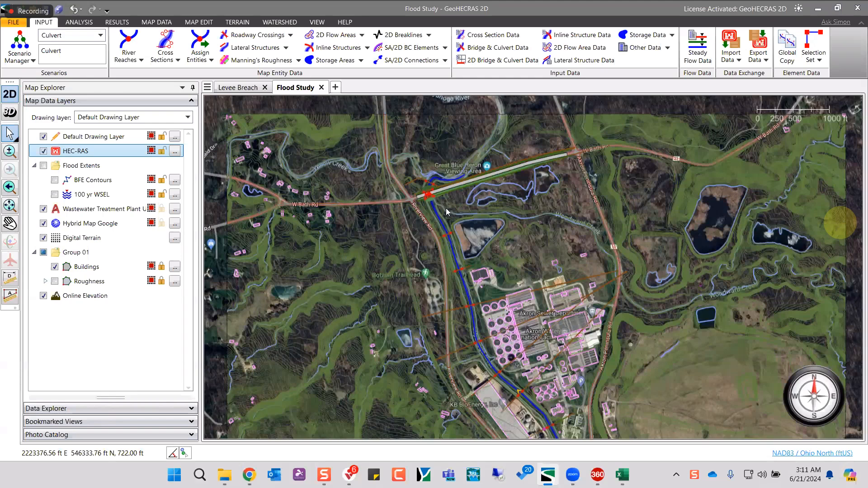
# - Assign the existing outline of the pond east of the river as a storage area with the ID Pond
pyautogui.scroll(3, 446, 211)
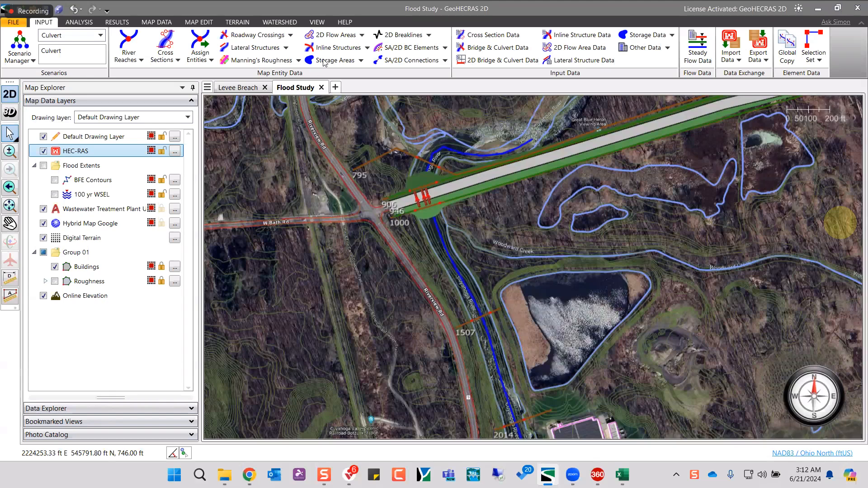
pyautogui.click(343, 60)
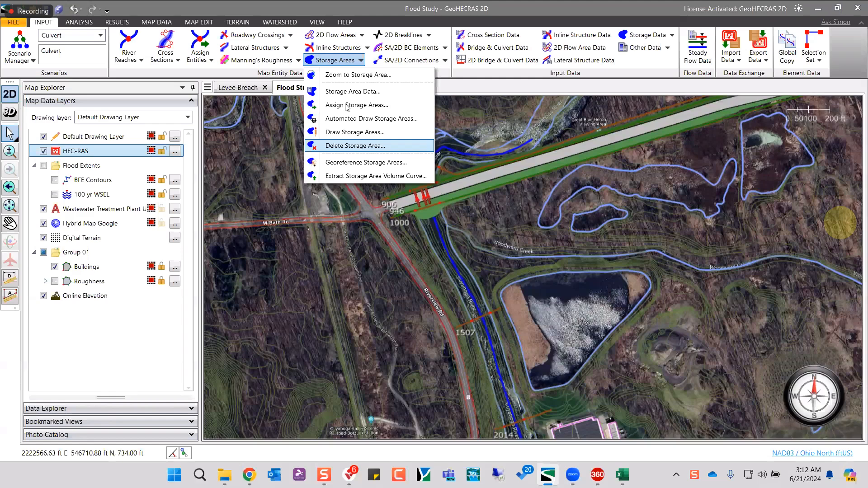
pyautogui.click(402, 228)
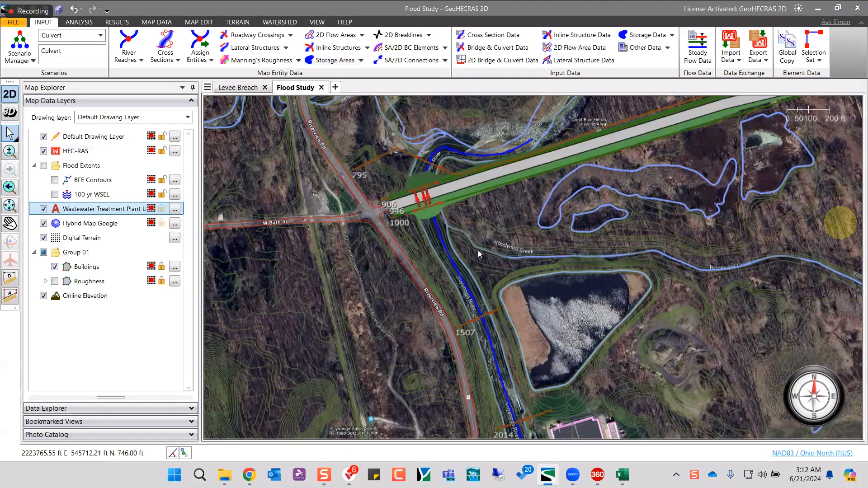
pyautogui.click(500, 291)
pyautogui.press('Tab')
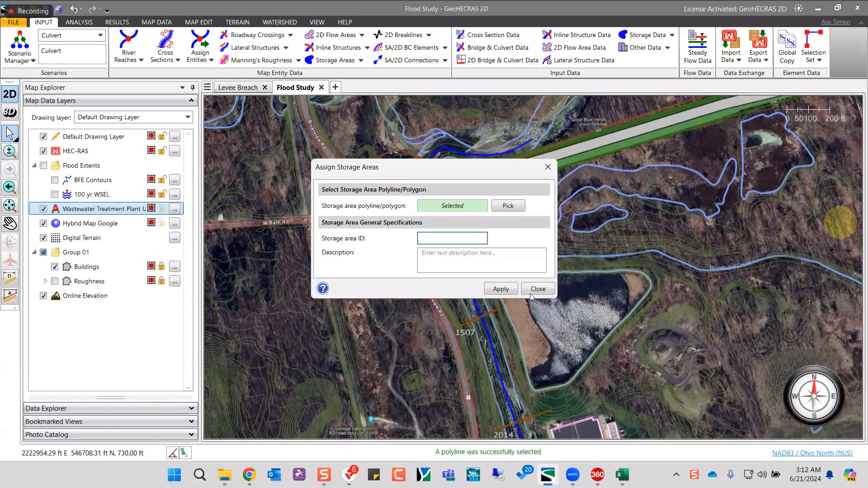
pyautogui.write('Pond')
pyautogui.press('Return')
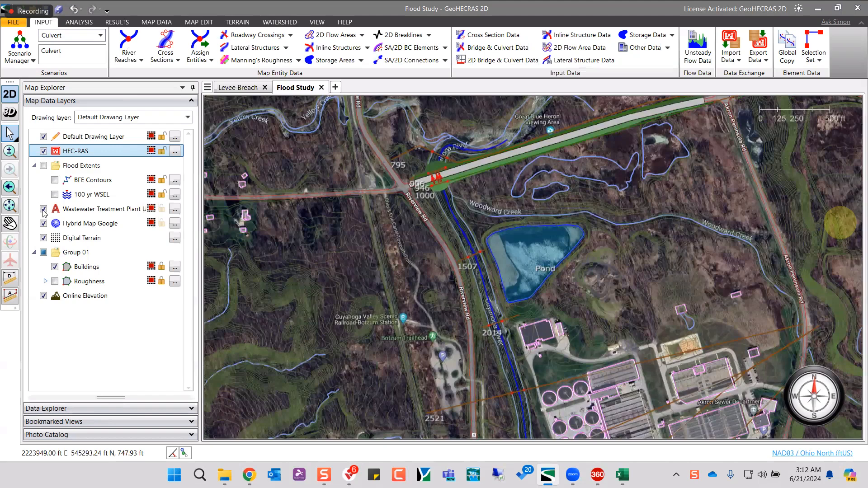
# - Hide the Google hybrid imagery and apply an elevation color fill to the Digital Terrain layer
pyautogui.click(105, 239)
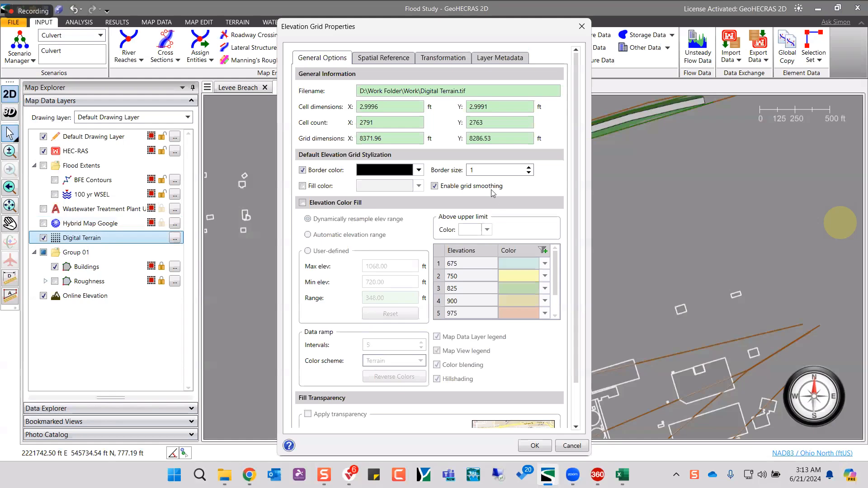
pyautogui.press('Return')
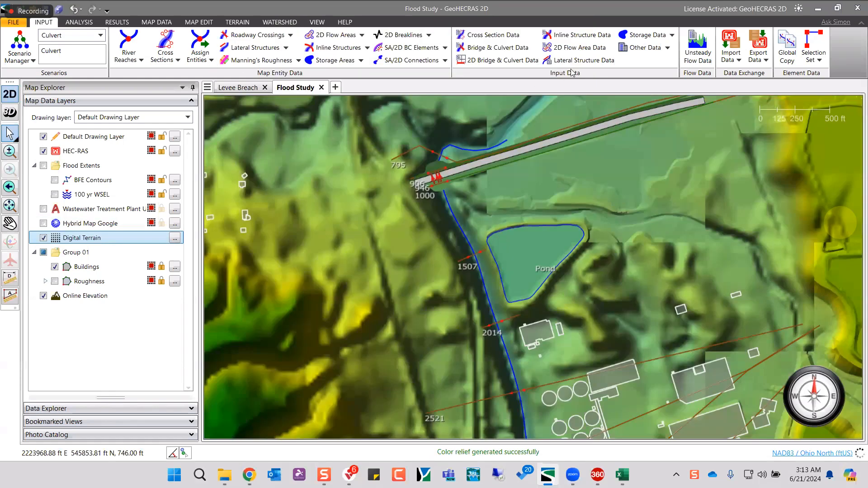
# - Adjust the Digital Terrain inside the picked pond outline with a -10 ft elevation offset, saving the result as Adjusted DEM
pyautogui.moveTo(518, 242); pyautogui.dragTo(476, 189)
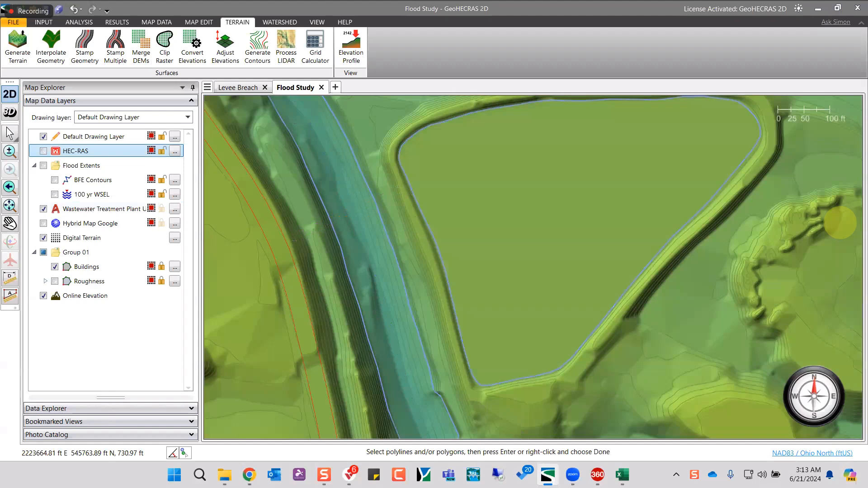
pyautogui.click(446, 318)
pyautogui.press('Return')
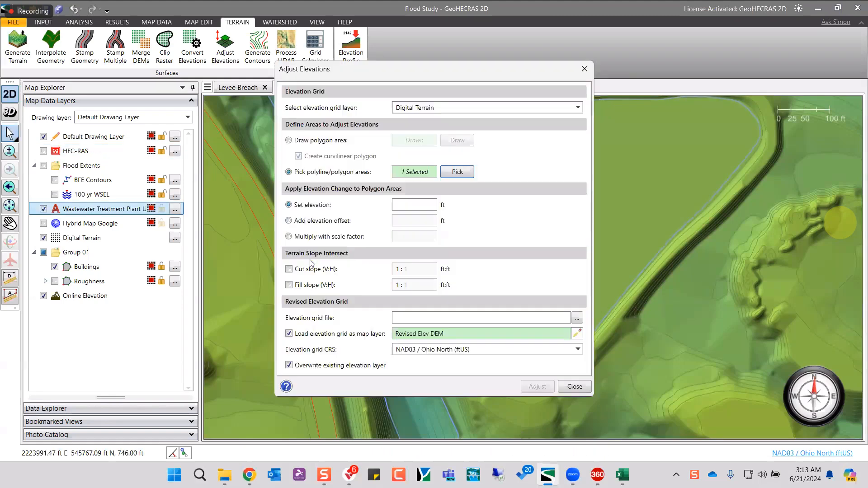
pyautogui.click(575, 319)
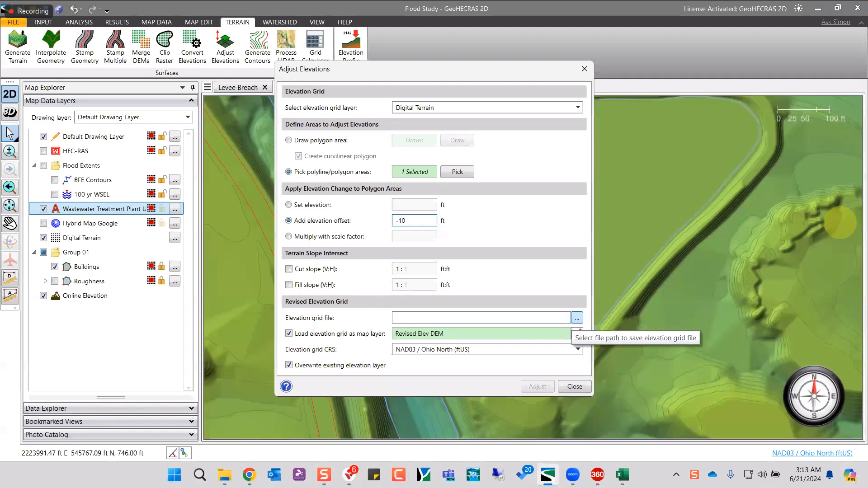
pyautogui.click(577, 317)
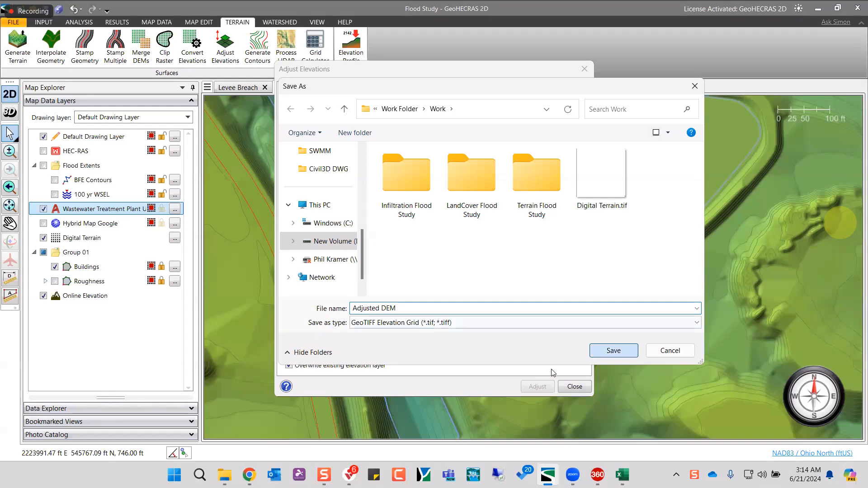
pyautogui.press('Return')
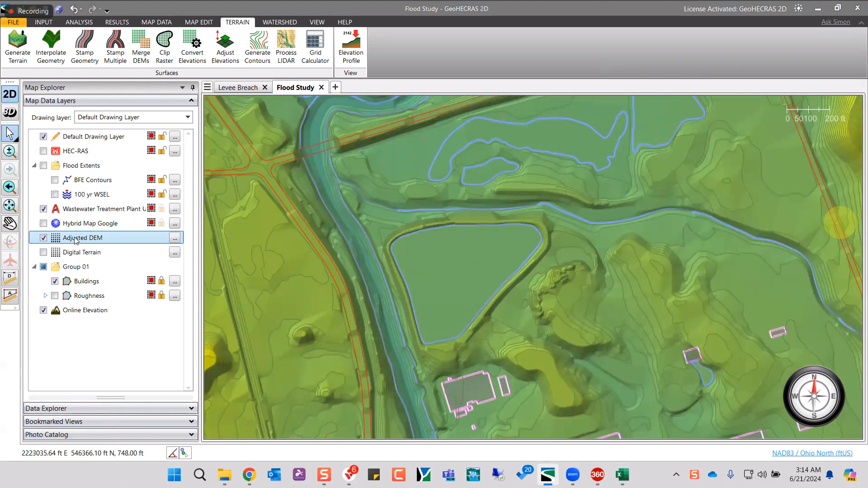
# - Compare the Adjusted DEM with the Digital Terrain at the pond and redisplay the HEC-RAS layer
pyautogui.click(43, 238)
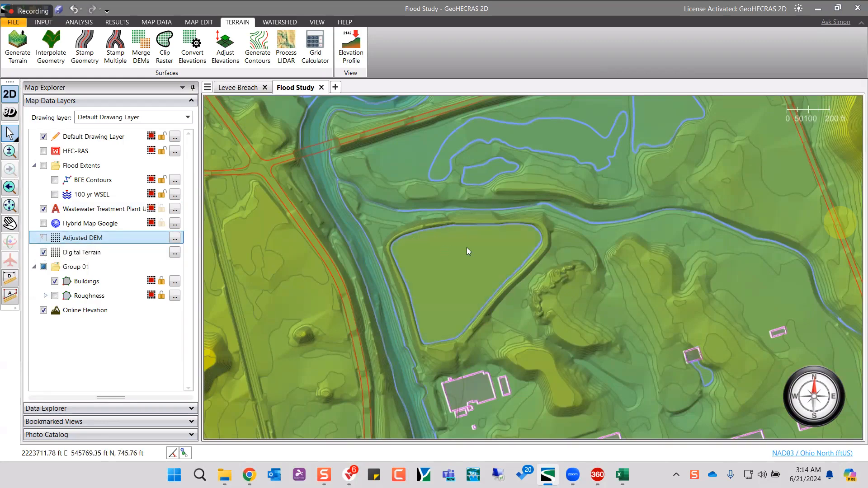
pyautogui.click(43, 238)
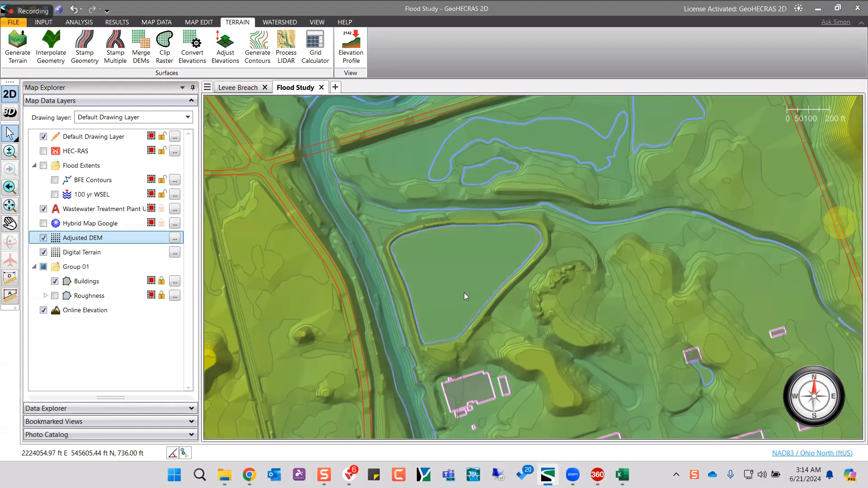
pyautogui.scroll(-1, 461, 292)
pyautogui.click(45, 151)
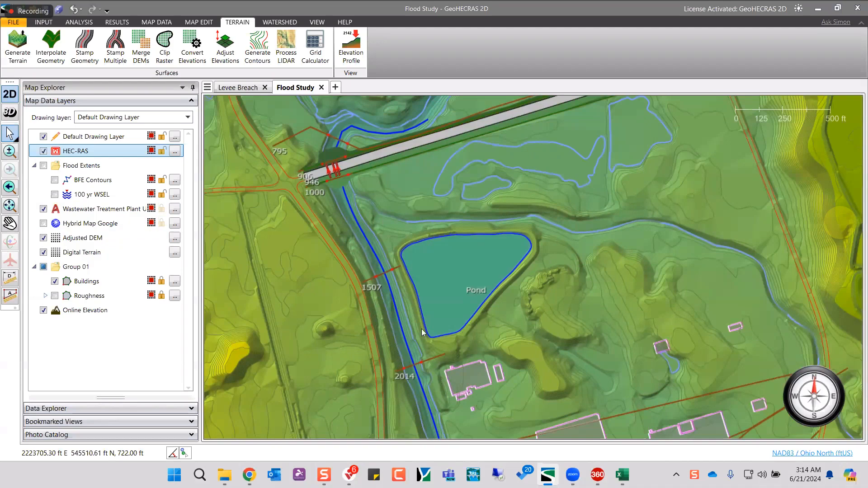
# - Try to extract the Pond storage area's volume curve from the Adjusted DEM with an edited maximum elevation
pyautogui.scroll(2, 425, 338)
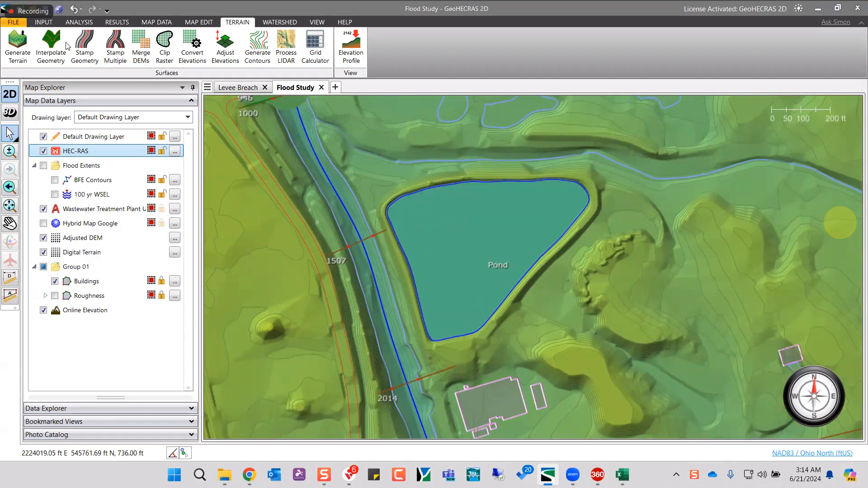
pyautogui.click(43, 25)
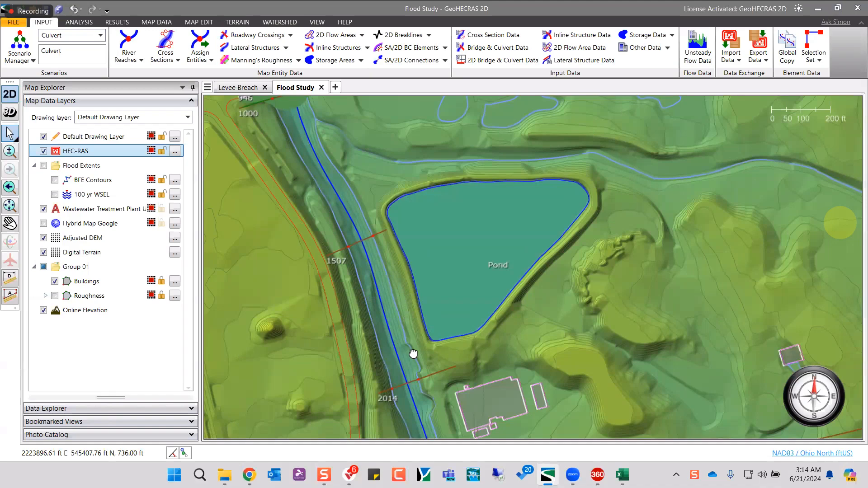
pyautogui.moveTo(402, 318); pyautogui.dragTo(421, 365)
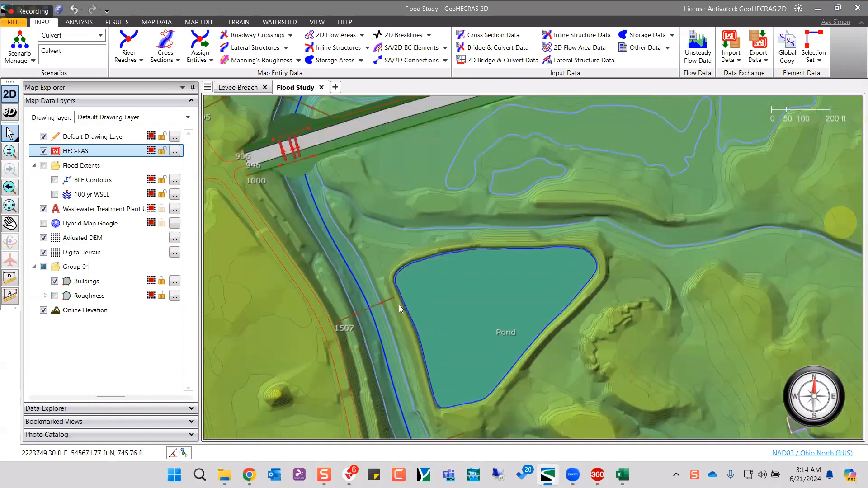
pyautogui.click(465, 308)
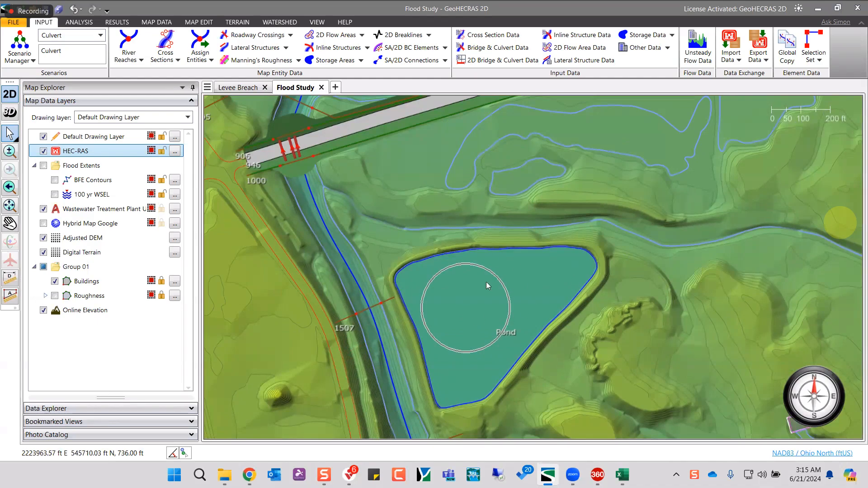
pyautogui.rightClick(531, 405)
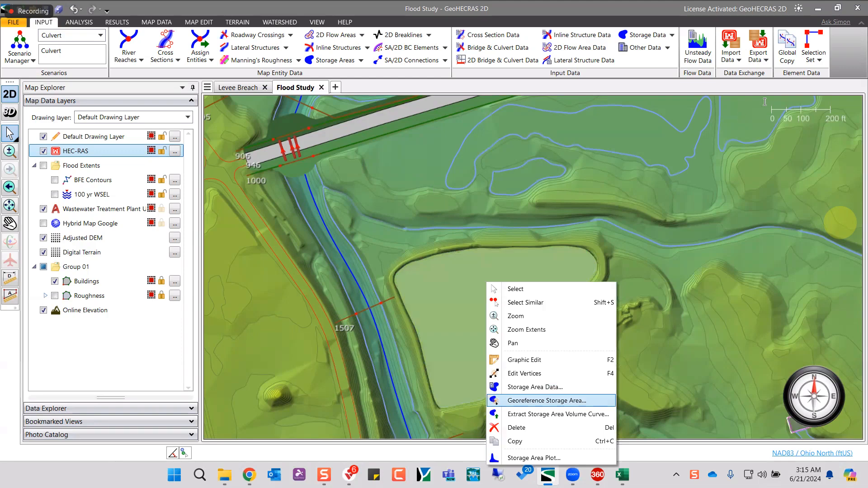
pyautogui.click(543, 414)
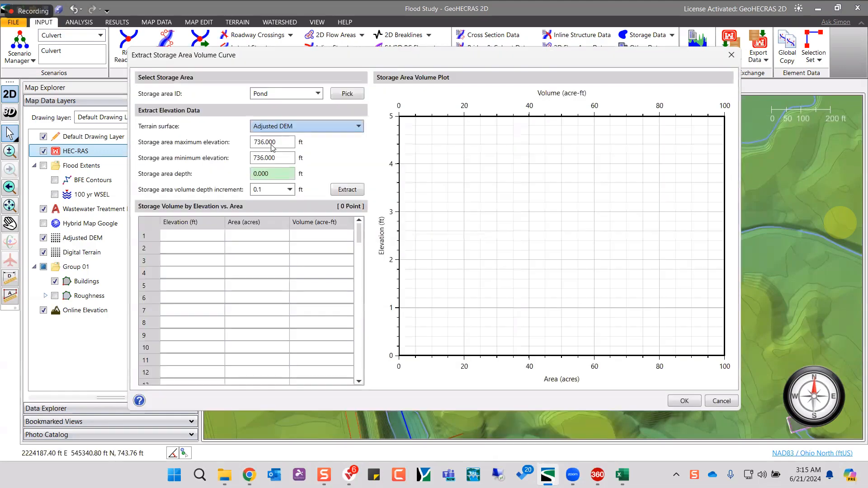
pyautogui.click(265, 143)
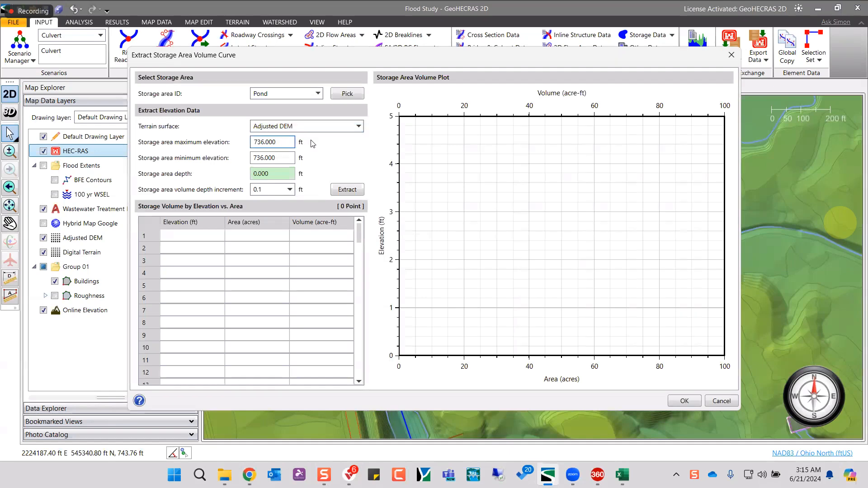
pyautogui.press('BackSpace')
pyautogui.write('4')
pyautogui.click(298, 192)
pyautogui.press('Escape')
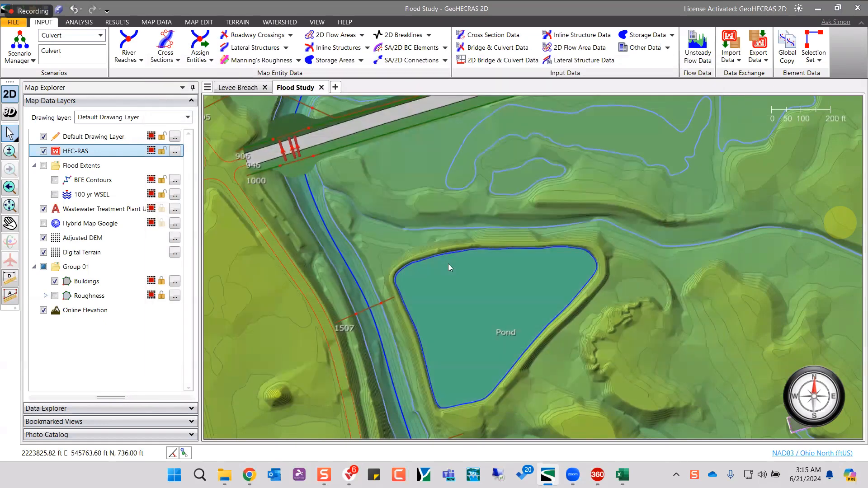
# - Delete the Pond storage area together with its associated connections
pyautogui.moveTo(576, 305); pyautogui.dragTo(575, 262)
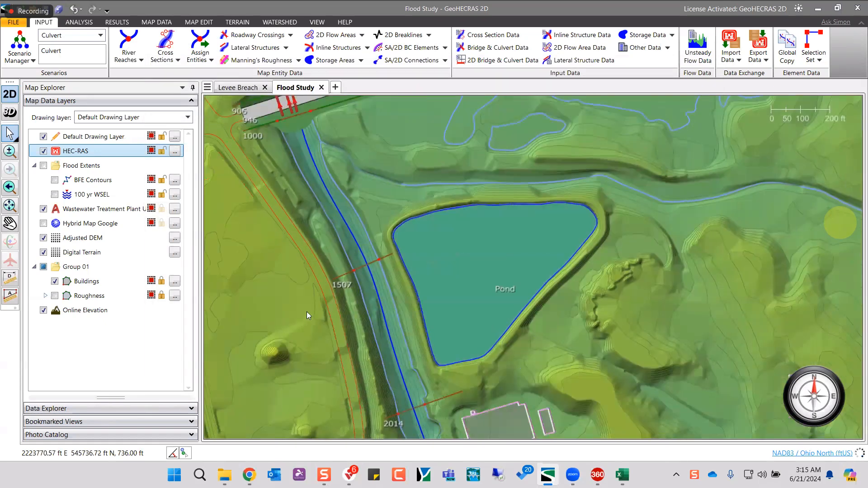
pyautogui.scroll(2, 428, 243)
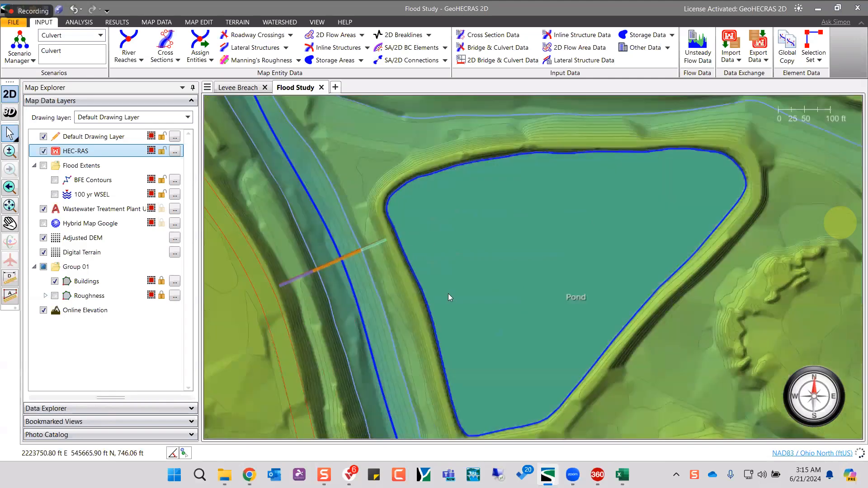
pyautogui.scroll(1, 399, 301)
pyautogui.click(458, 389)
pyautogui.press('Delete')
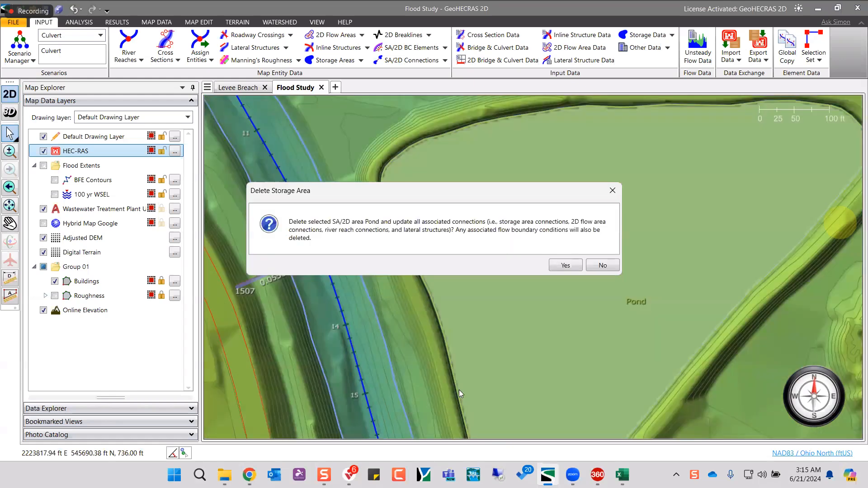
pyautogui.press('Return')
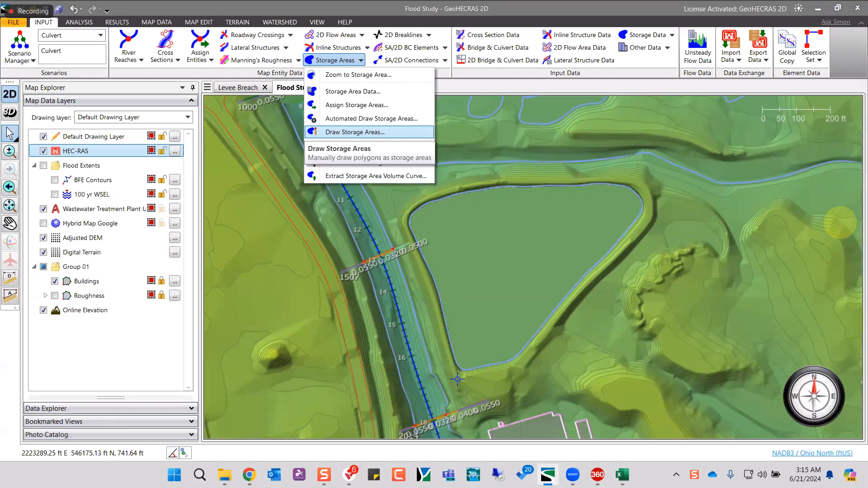
# - Draw a curvilinear storage area polygon around the triangular pond, following its surrounding embankment
pyautogui.click(418, 254)
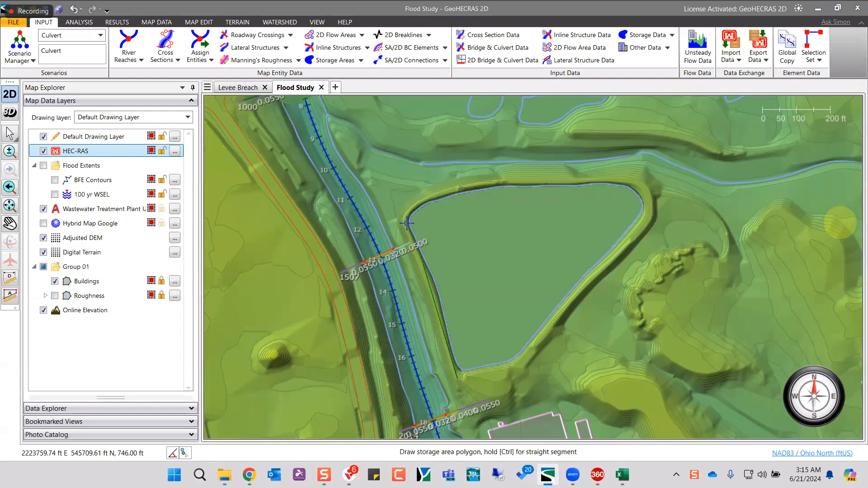
pyautogui.click(420, 195)
pyautogui.click(474, 183)
pyautogui.click(507, 183)
pyautogui.click(612, 184)
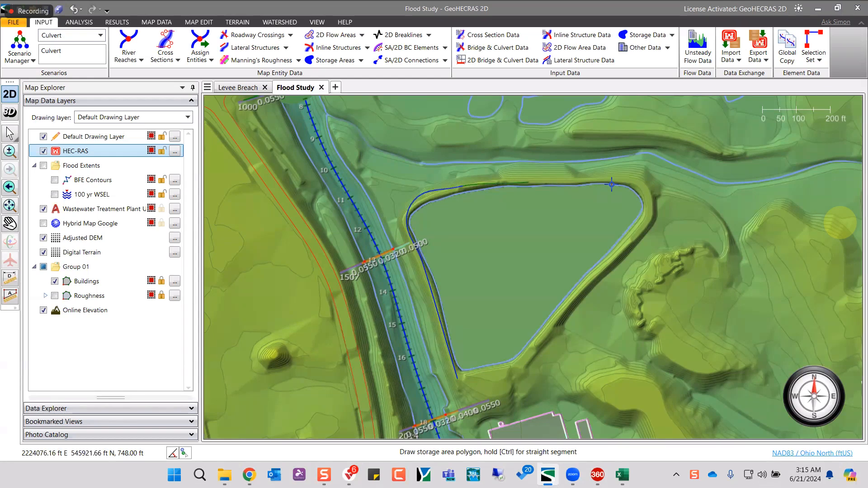
pyautogui.click(598, 175)
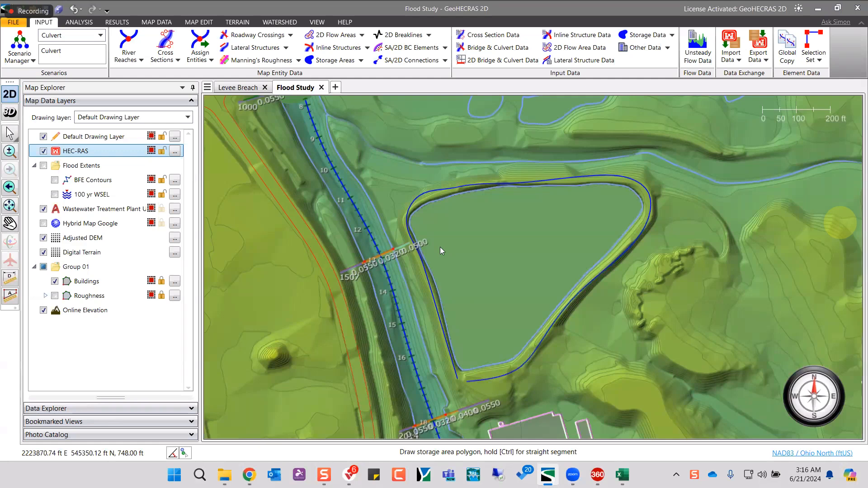
pyautogui.rightClick(459, 378)
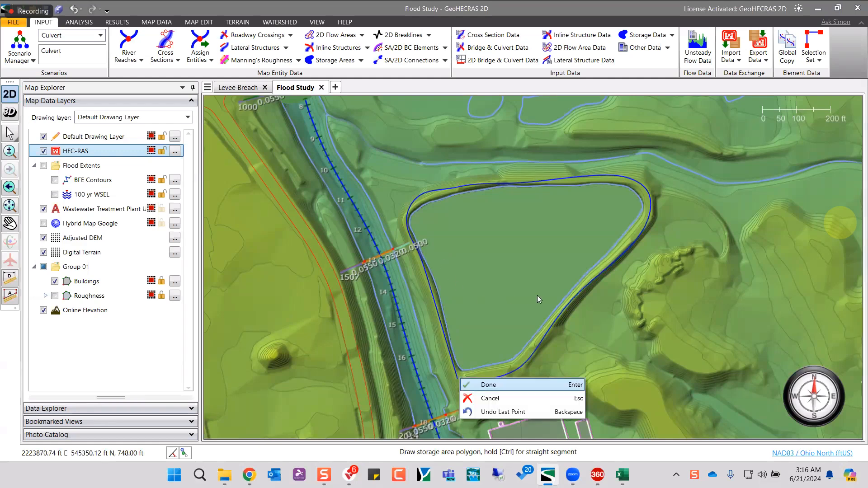
pyautogui.press('Return')
# - Set the drawn storage area's ID to Pond and create it
pyautogui.write('Pond')
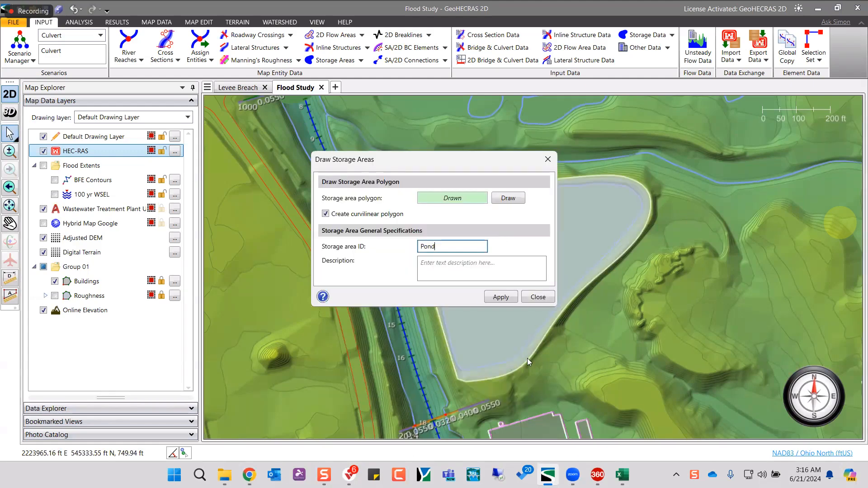
pyautogui.press('Return')
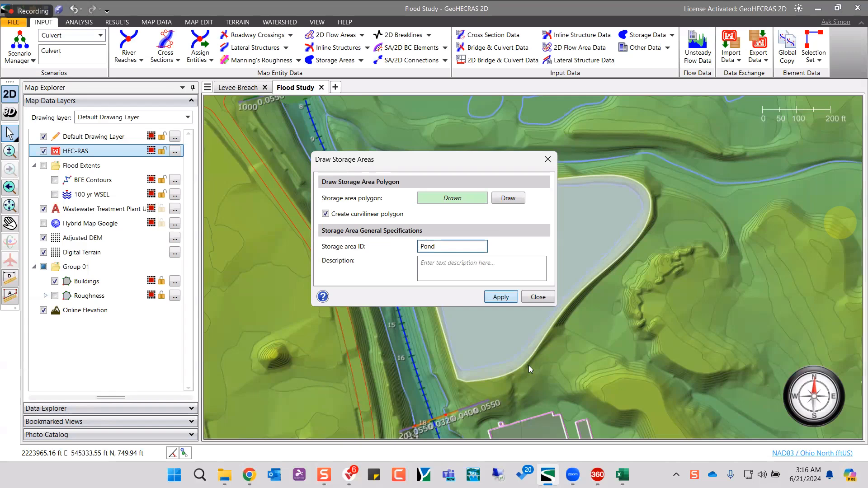
pyautogui.press('Return')
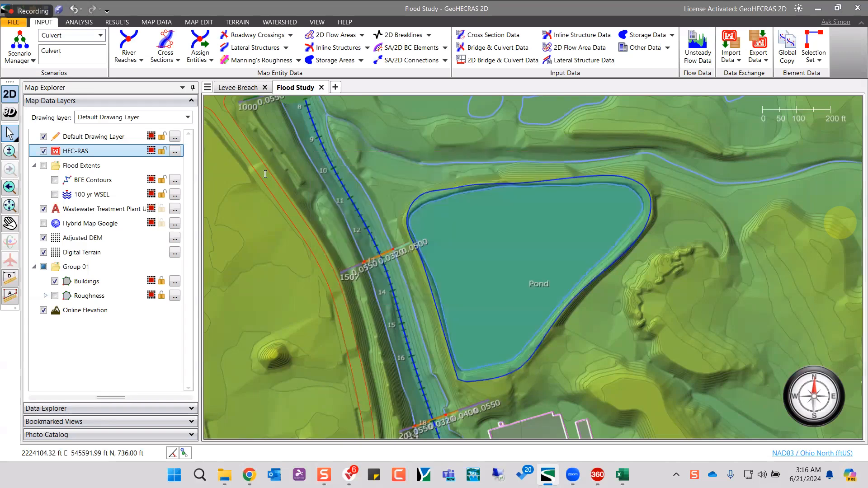
# - Extract the volume curve for the newly drawn Pond storage area
pyautogui.rightClick(497, 228)
pyautogui.click(527, 374)
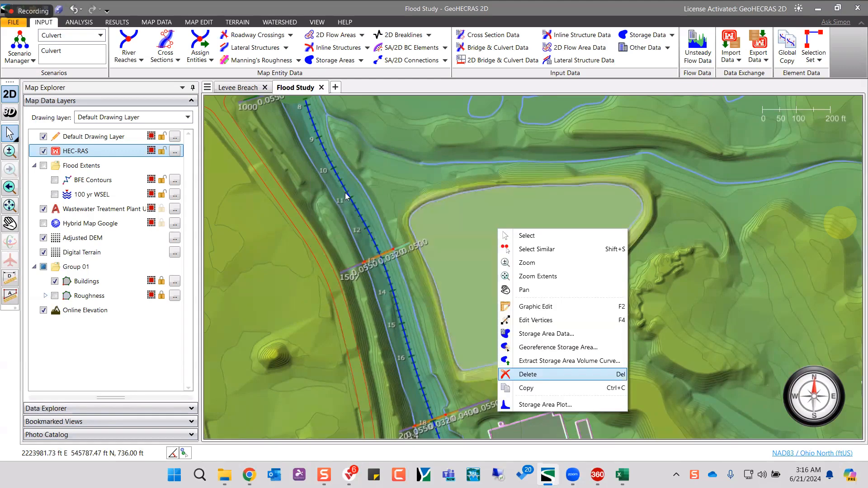
pyautogui.click(557, 361)
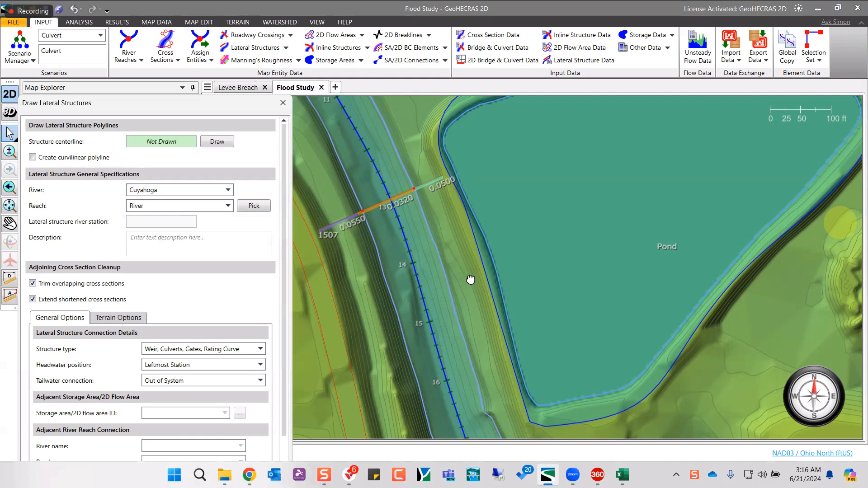
# - Draw a lateral structure on the Cuyahoga River along the bank beside the Pond, between cross sections 1507 and 2014
pyautogui.click(527, 399)
pyautogui.moveTo(519, 336); pyautogui.dragTo(509, 302)
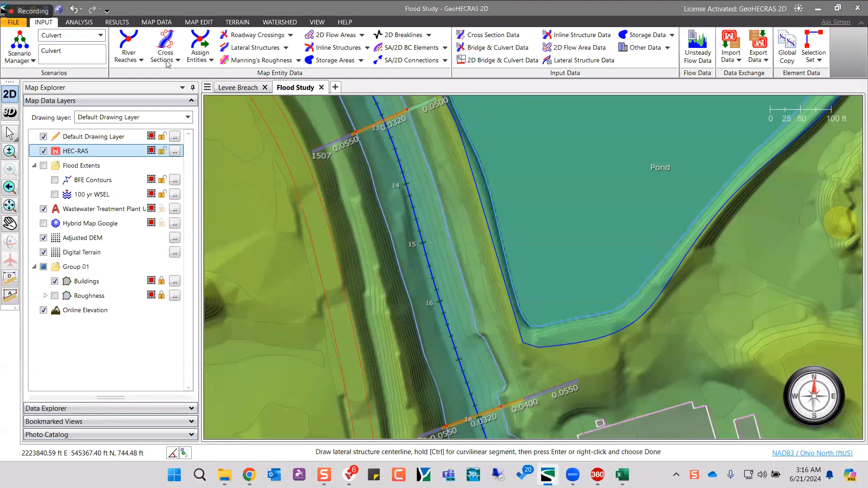
pyautogui.scroll(-2, 295, 307)
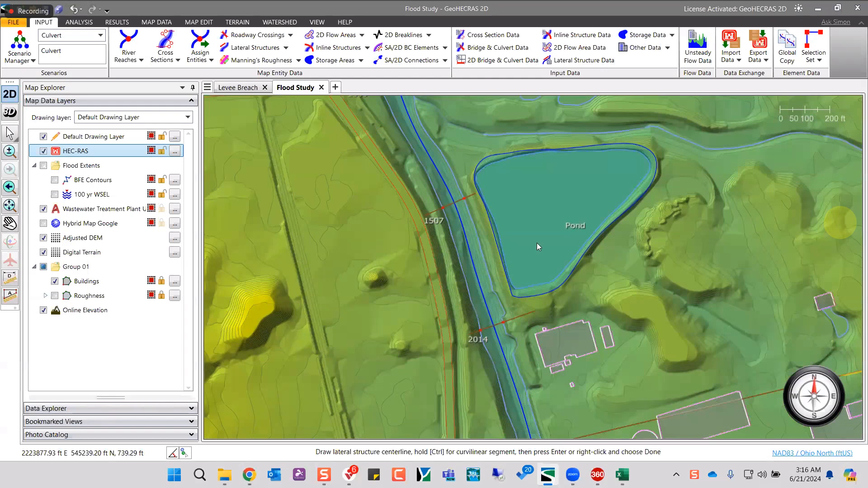
pyautogui.press('Return')
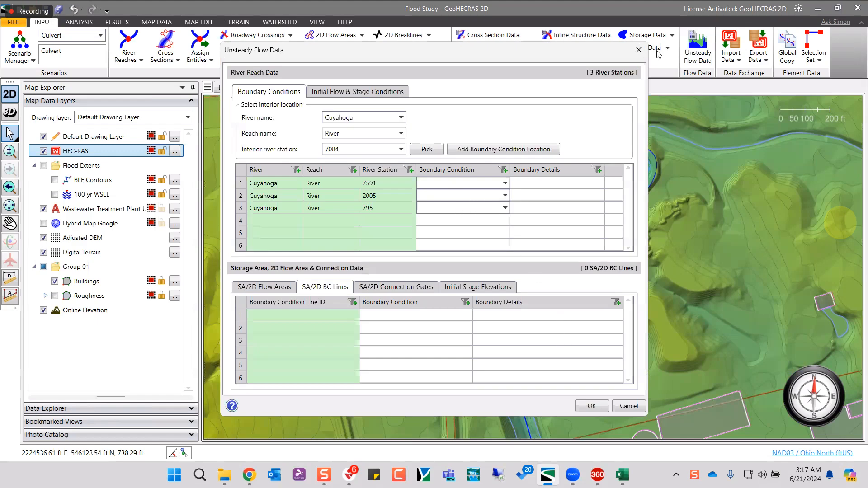
# - Switch the Culvert scenario to steady flow and assign the Culvert steady flow data
pyautogui.click(21, 42)
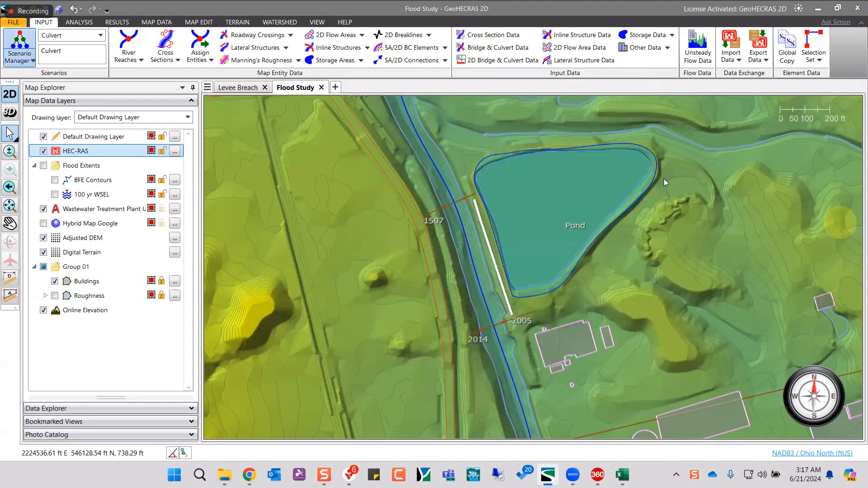
pyautogui.click(533, 399)
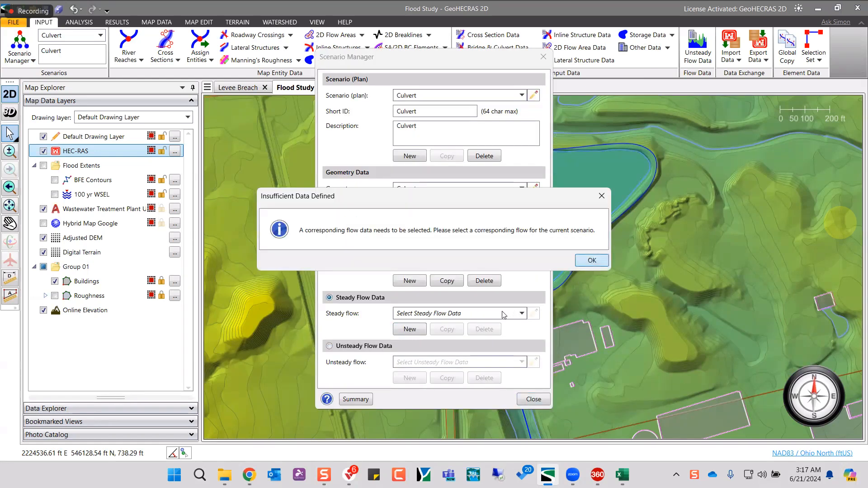
pyautogui.press('Return')
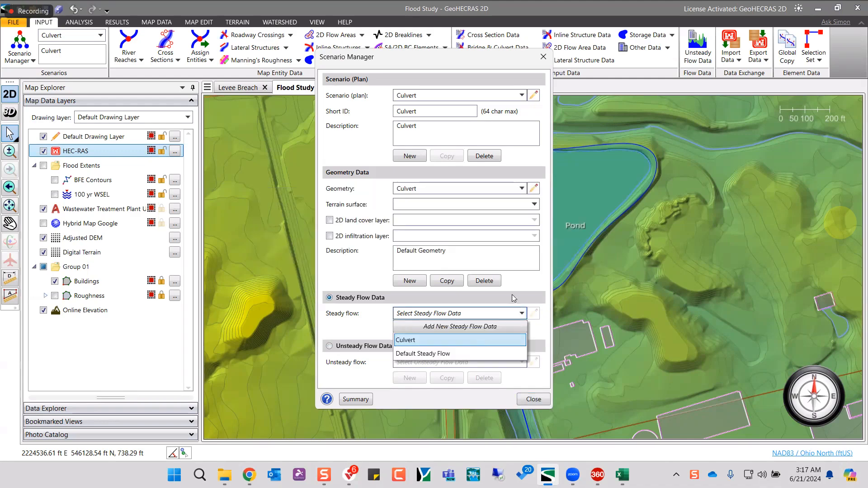
pyautogui.press('Return')
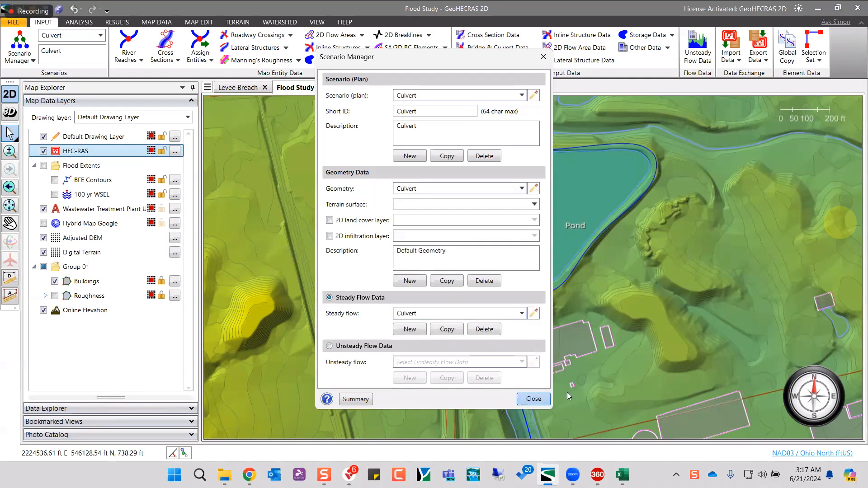
pyautogui.press('Return')
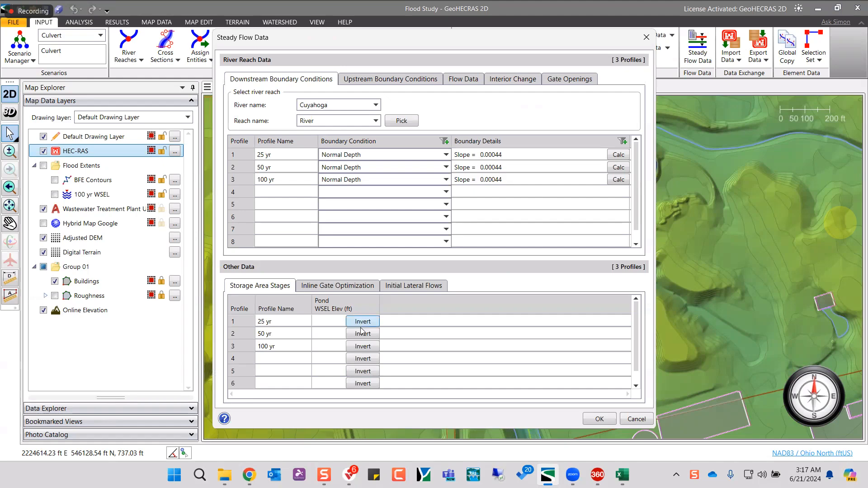
pyautogui.click(362, 334)
pyautogui.click(363, 347)
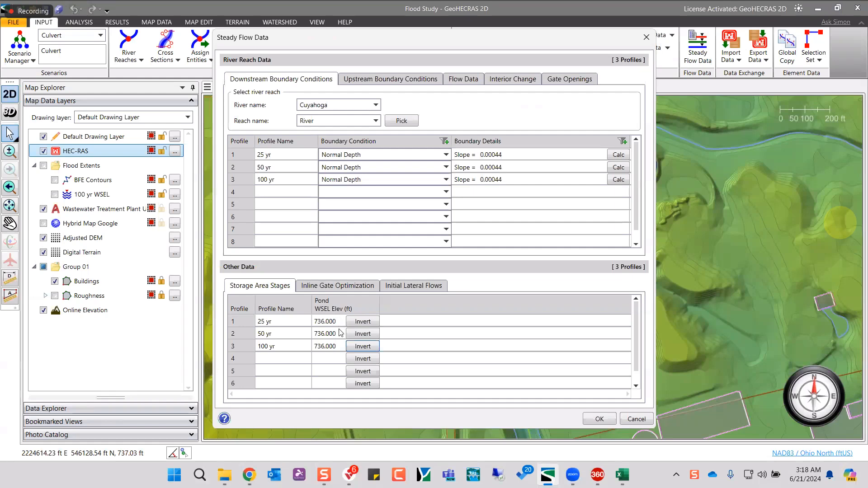
pyautogui.moveTo(326, 321); pyautogui.dragTo(340, 363)
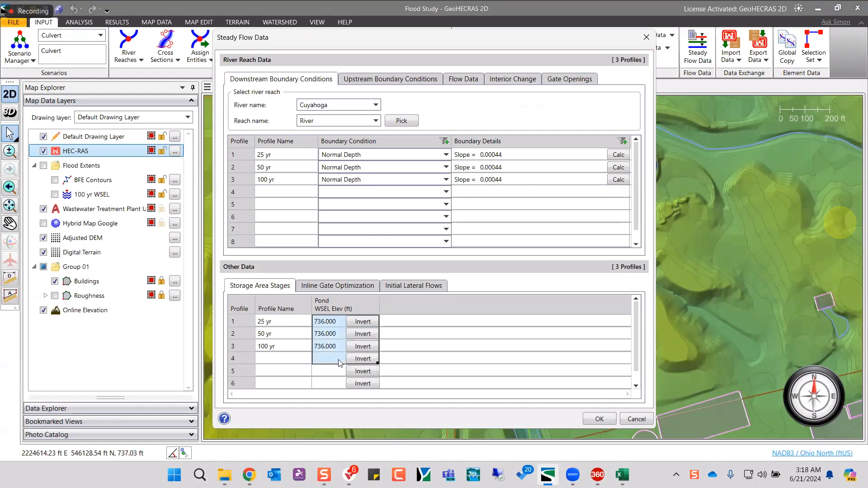
pyautogui.press('Delete')
# - Set the Pond's water surface elevation to 746 ft for the 25 yr, 50 yr and 100 yr steady flow profiles
pyautogui.click(330, 322)
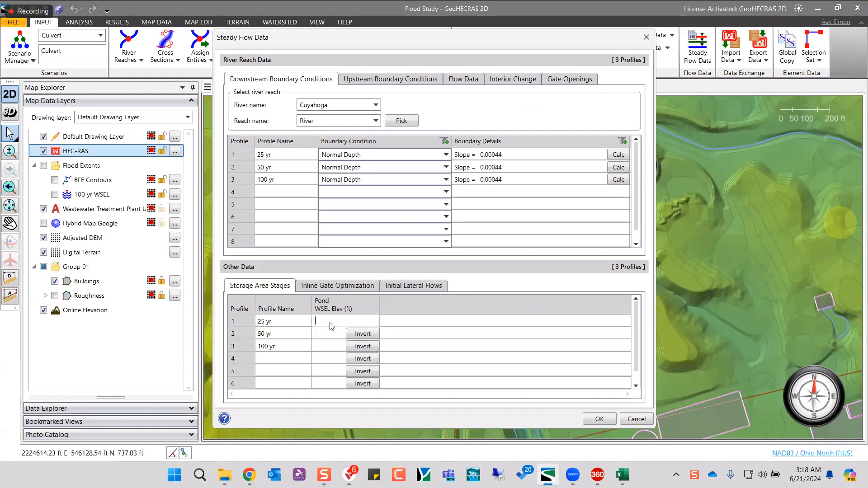
pyautogui.write('746')
pyautogui.press('Return')
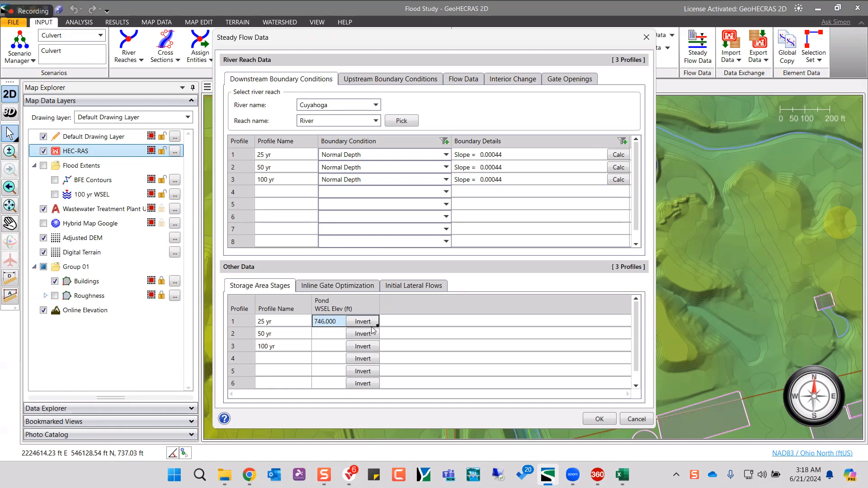
pyautogui.moveTo(377, 327); pyautogui.dragTo(374, 346)
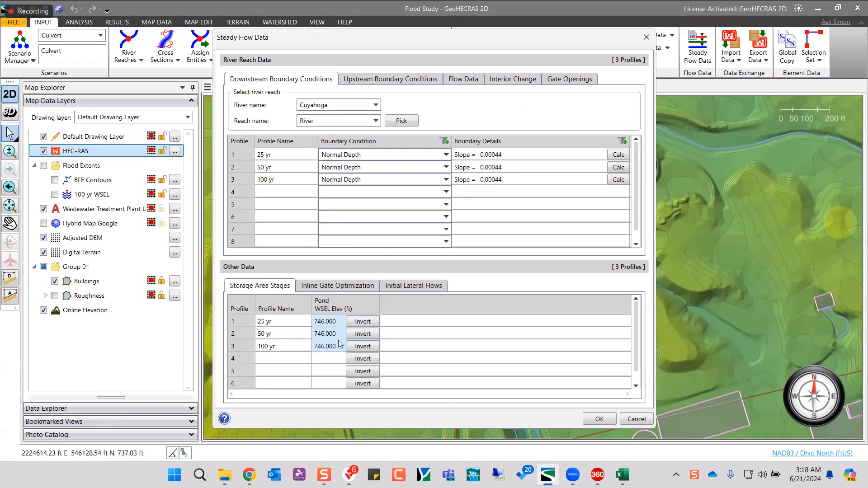
pyautogui.click(599, 420)
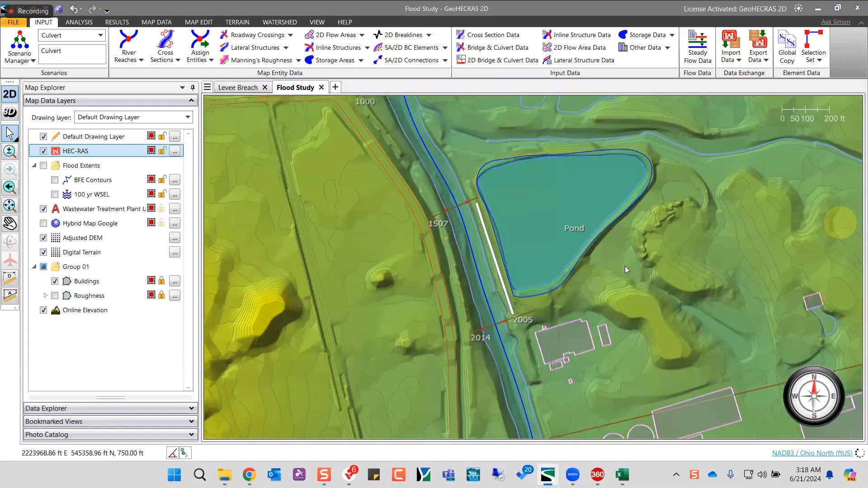
# - Hide the Wastewater Treatment Plant drawing layer on the map
pyautogui.scroll(-3, 535, 241)
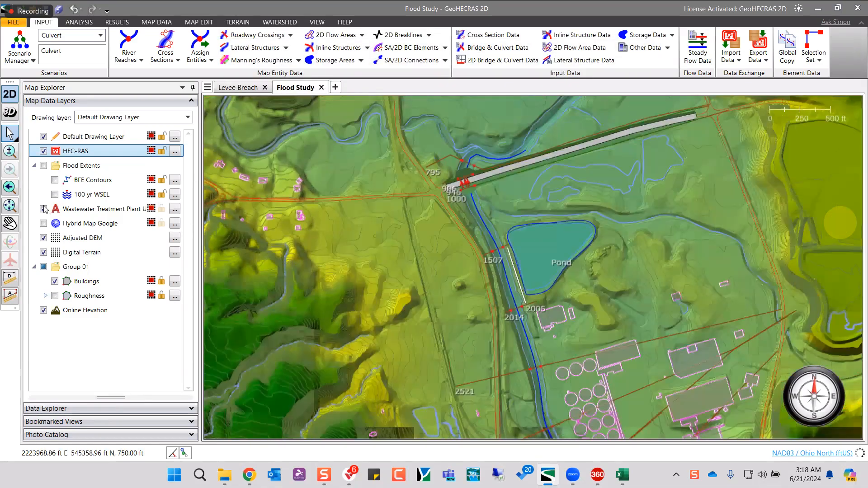
pyautogui.click(44, 209)
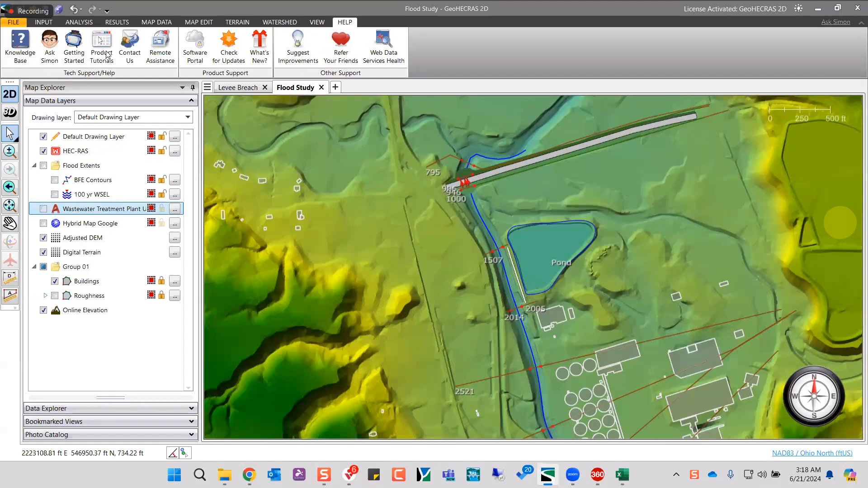
# - Open the CivilGEO product tutorials page in the browser, dismiss its cookie notice and look through the tutorial videos
pyautogui.click(106, 54)
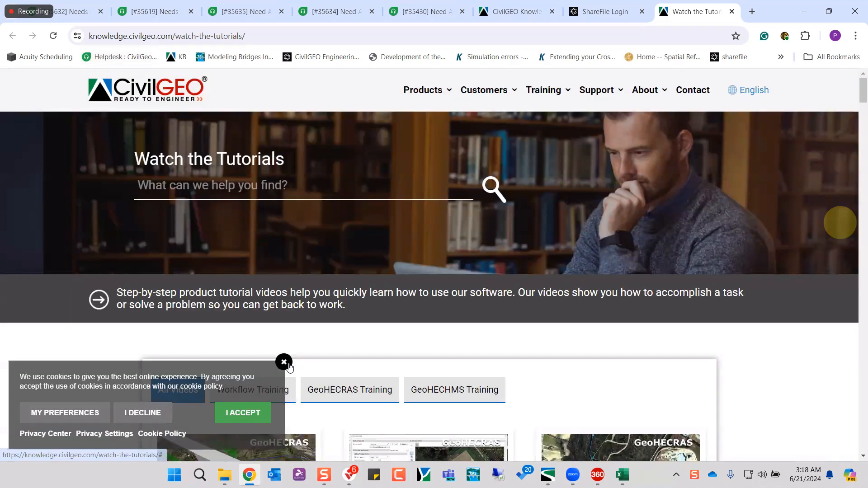
pyautogui.click(285, 362)
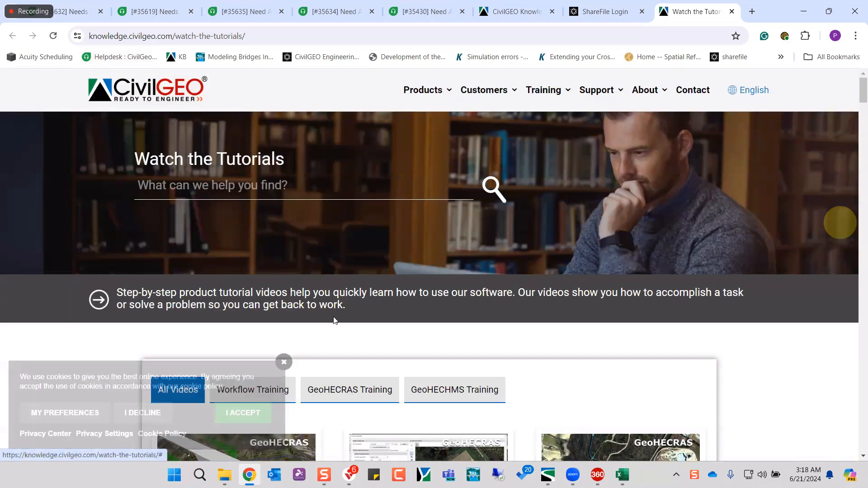
pyautogui.scroll(-1, 335, 320)
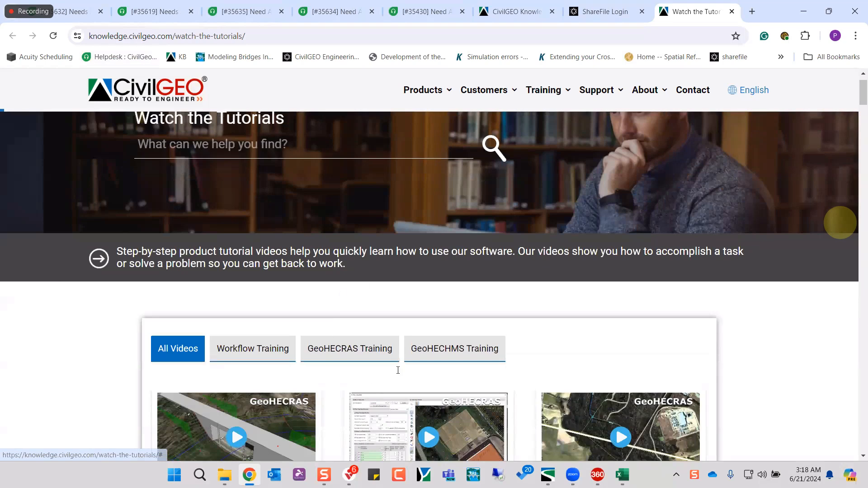
pyautogui.scroll(-5, 380, 344)
pyautogui.scroll(5, 256, 291)
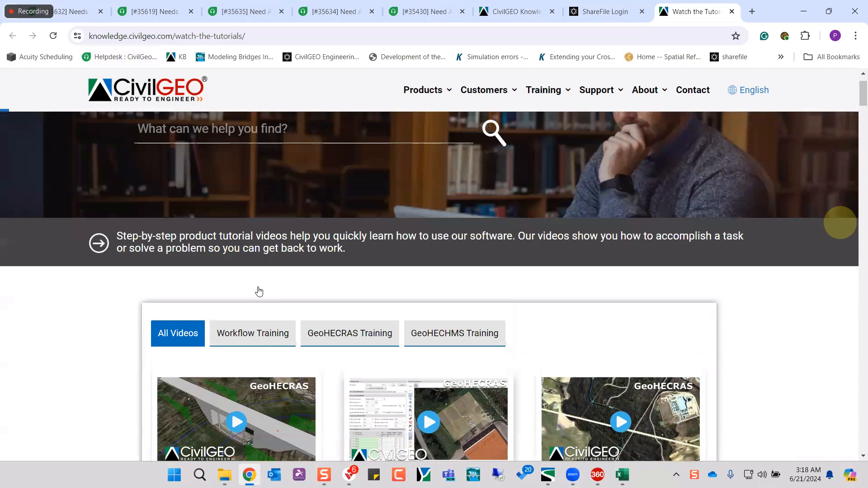
pyautogui.scroll(-3, 231, 188)
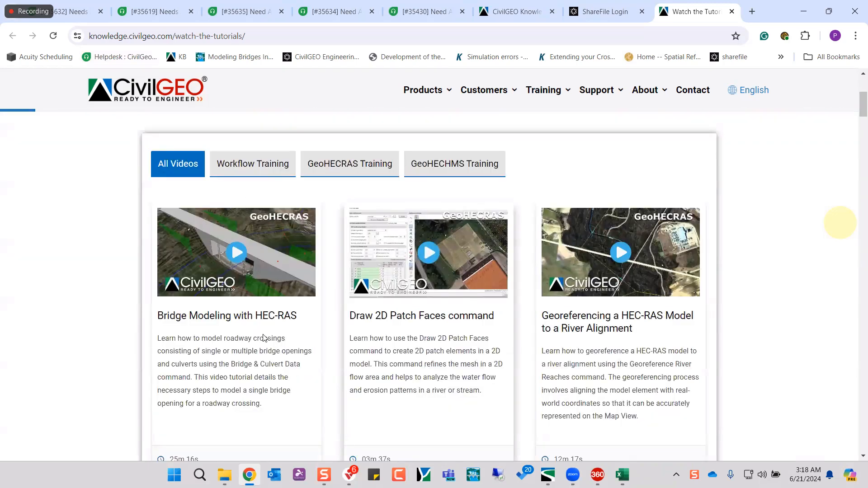
pyautogui.scroll(-3, 261, 298)
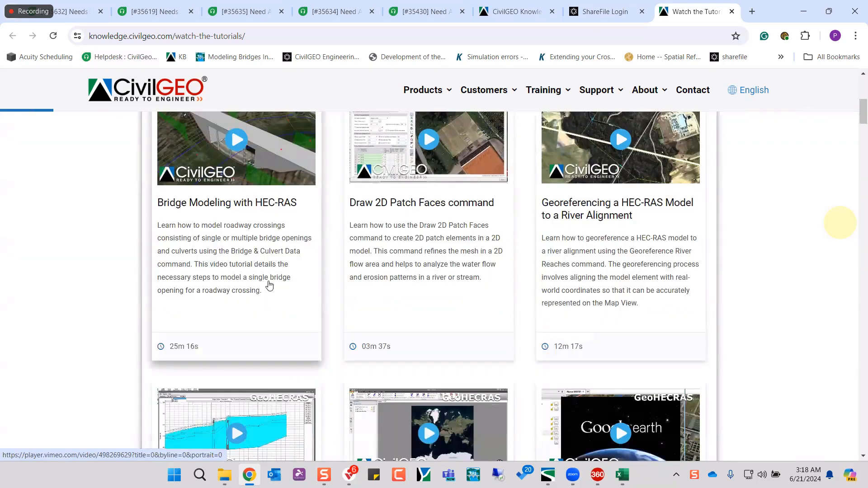
pyautogui.scroll(4, 329, 230)
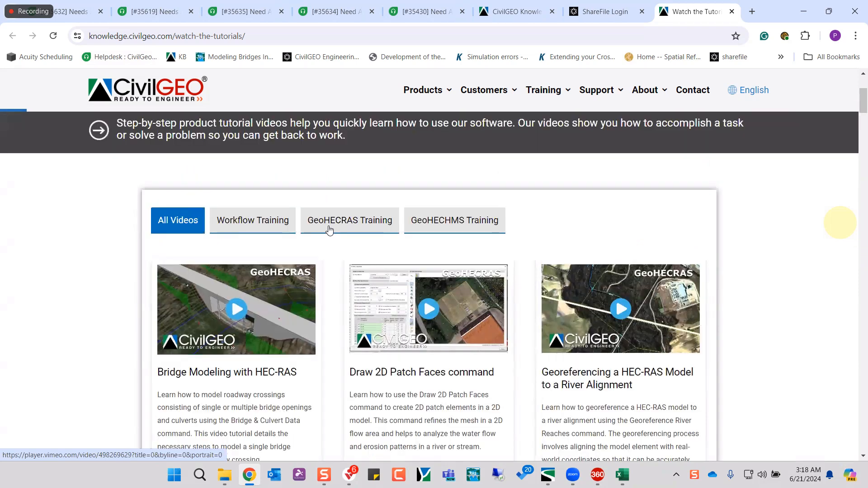
# - Show the GeoHECRAS Training videos and open the tutorial datasets download
pyautogui.click(328, 230)
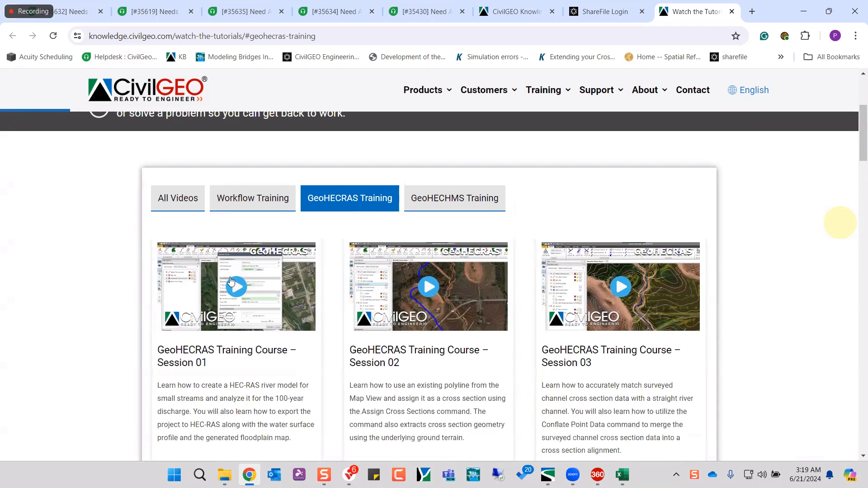
pyautogui.scroll(-8, 237, 286)
pyautogui.scroll(-20, 235, 284)
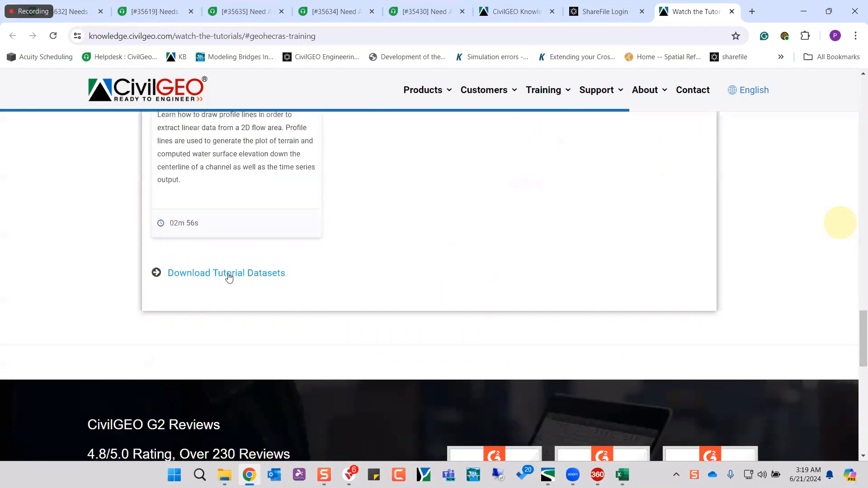
pyautogui.click(229, 274)
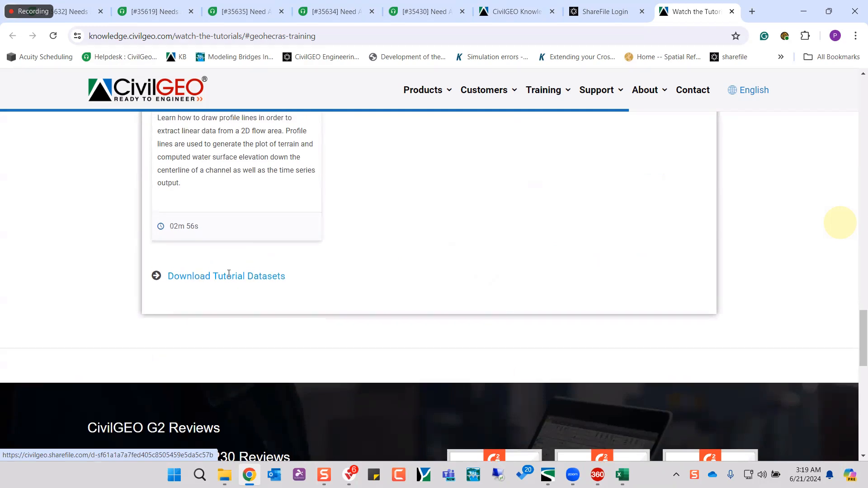
# - Look through the GeoHECRAS Training Course session cards, from Session 01 to Session 12, including their descriptions and durations
pyautogui.scroll(4, 229, 277)
pyautogui.scroll(6, 229, 277)
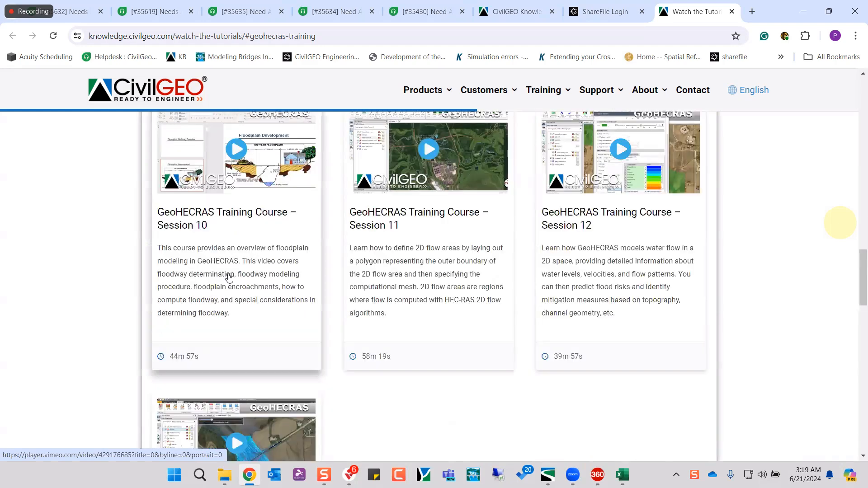
pyautogui.scroll(9, 222, 256)
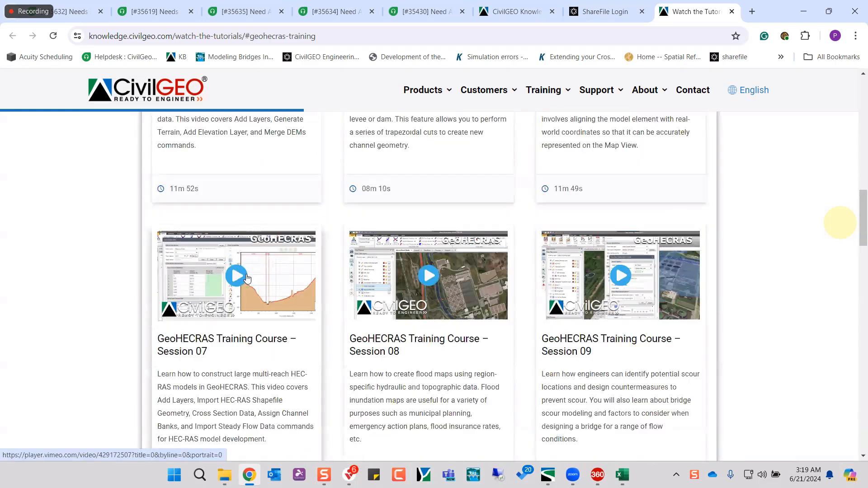
pyautogui.scroll(10, 240, 263)
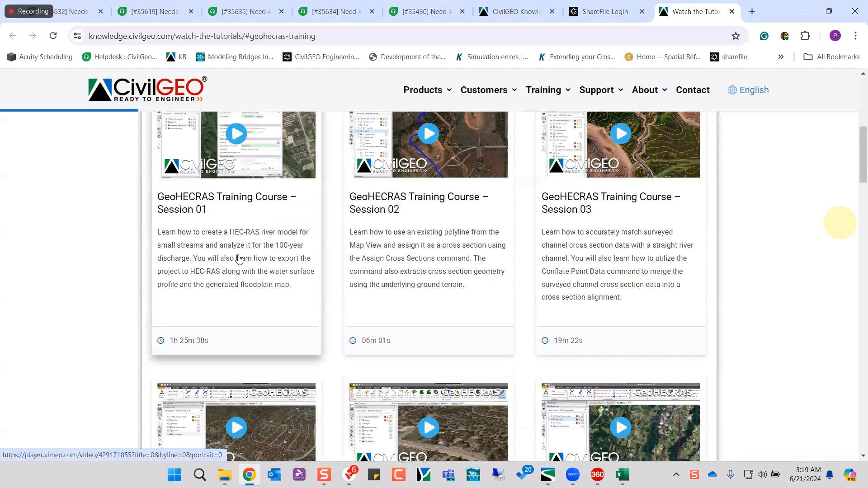
pyautogui.scroll(7, 240, 259)
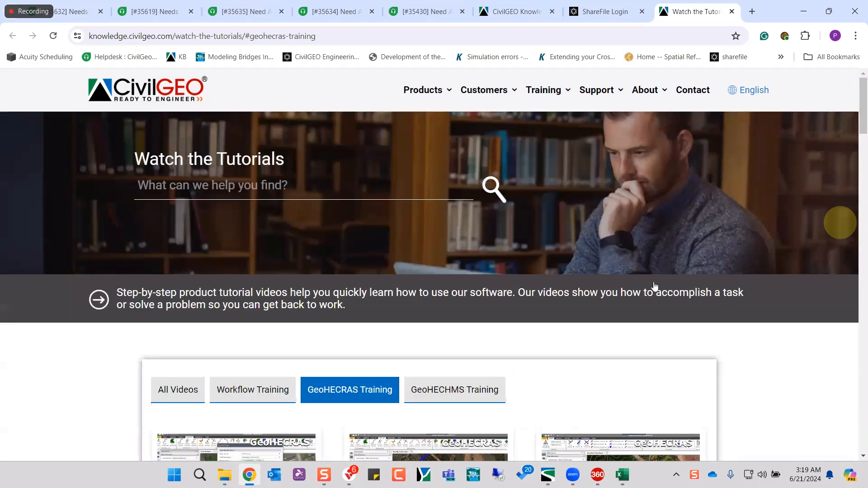
pyautogui.scroll(-5, 450, 334)
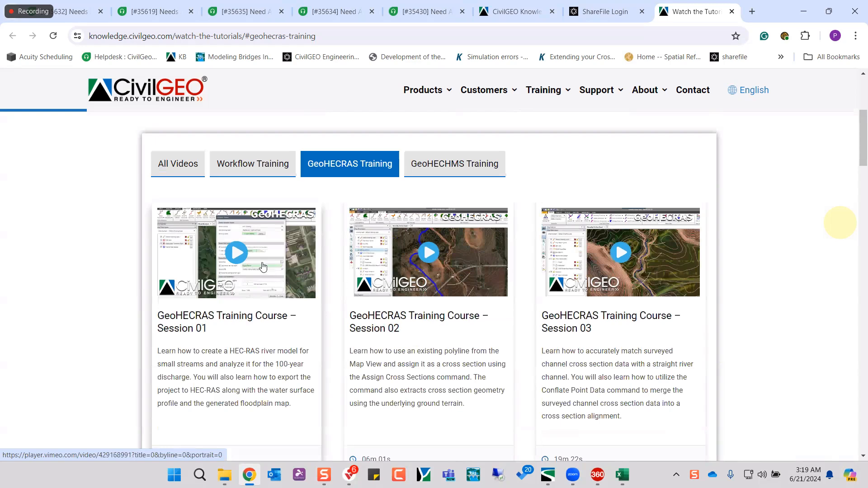
pyautogui.scroll(-7, 517, 323)
pyautogui.scroll(7, 403, 213)
pyautogui.scroll(-1, 402, 213)
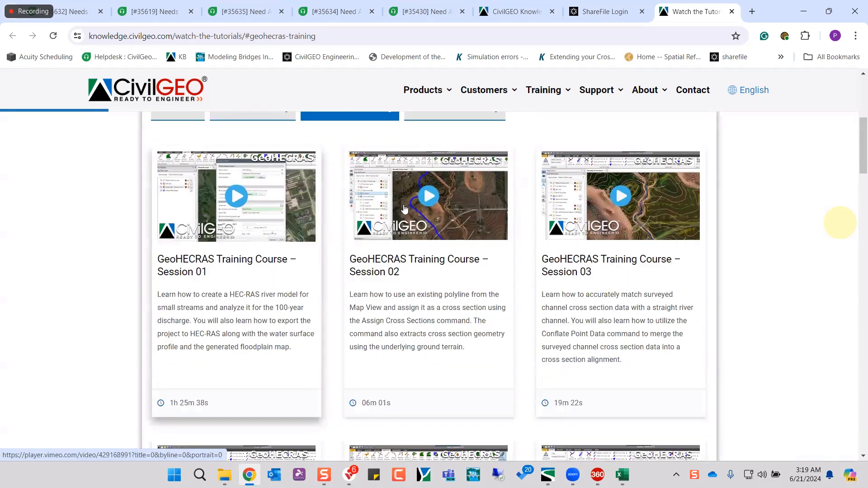
pyautogui.scroll(-13, 472, 287)
pyautogui.scroll(-3, 624, 235)
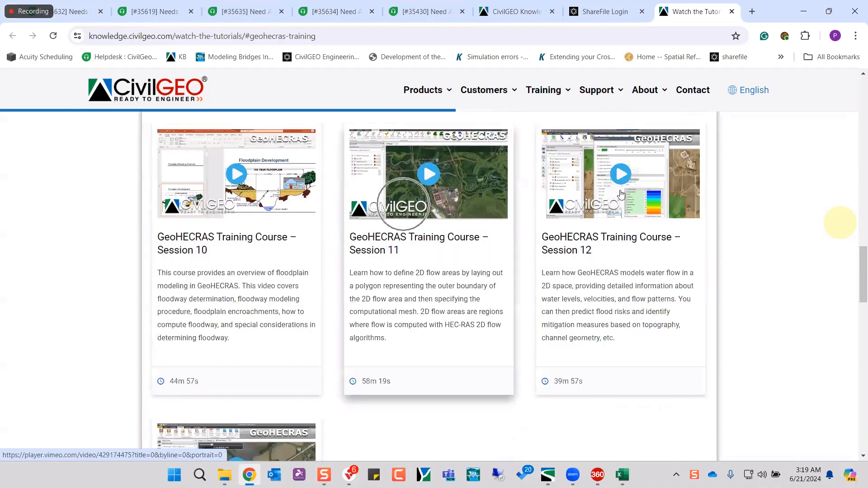
pyautogui.scroll(5, 423, 348)
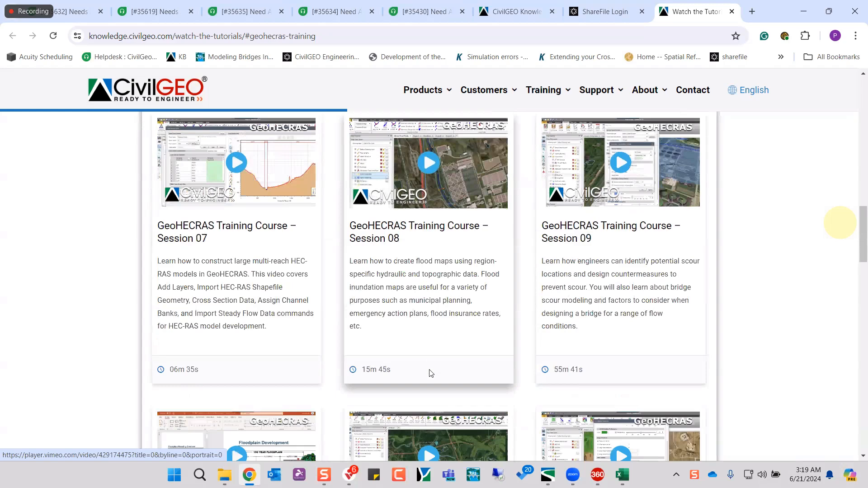
pyautogui.scroll(5, 169, 445)
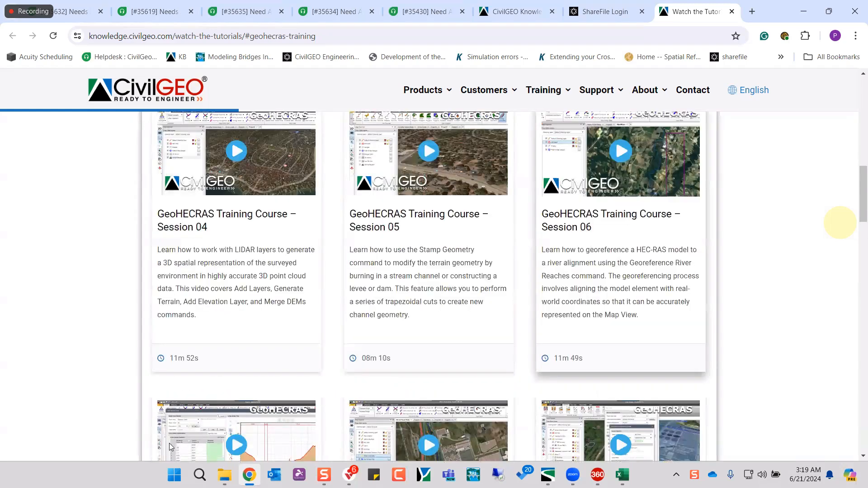
# - Play the GeoHECRAS Training Course Session 08 video, skip ahead to 07:49 and pause it at the inline structure data
pyautogui.scroll(-2, 428, 429)
pyautogui.click(278, 386)
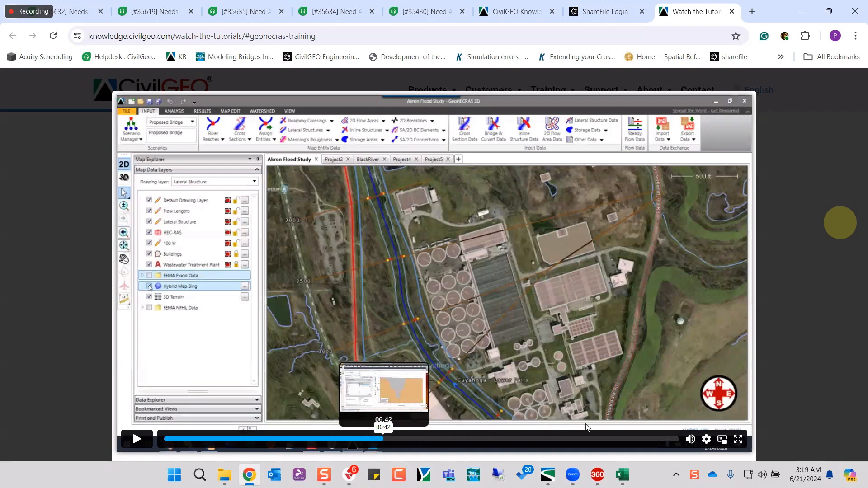
pyautogui.click(468, 350)
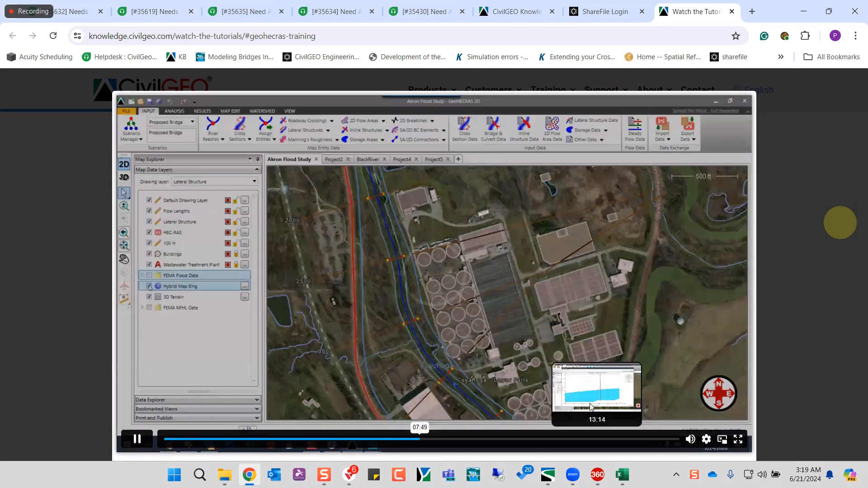
pyautogui.click(536, 277)
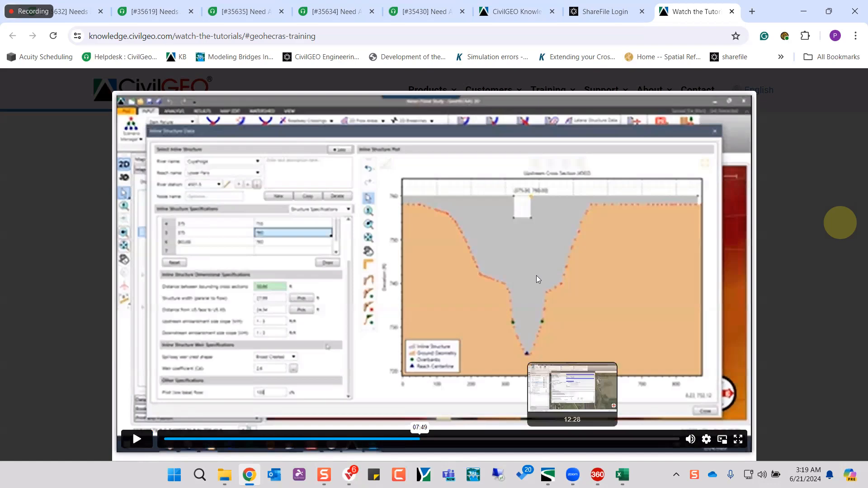
# - Switch to GeoHECRAS, select cross section 1507 beside the Pond and review the Culvert scenario in the Scenario Manager
pyautogui.hotkey('alt', 'Tab')
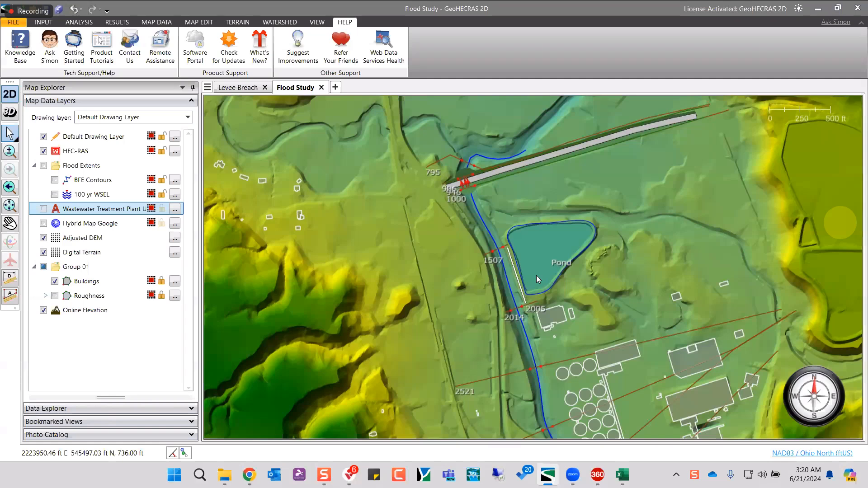
pyautogui.scroll(2, 536, 277)
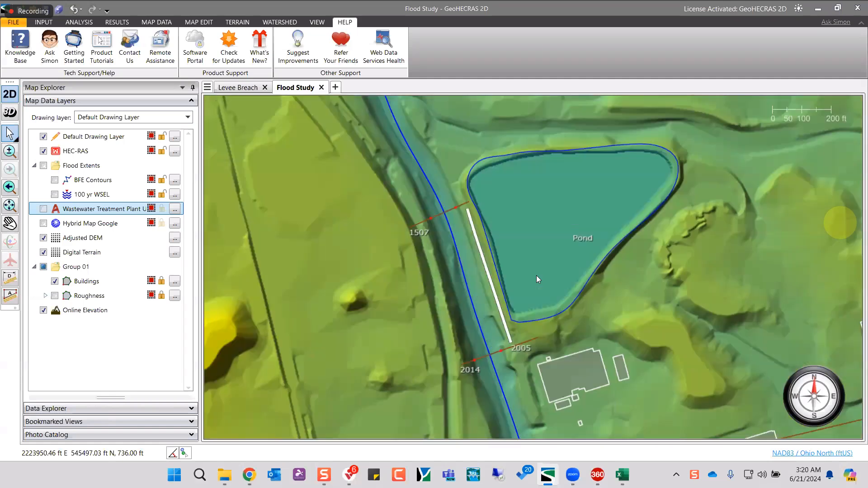
pyautogui.click(453, 216)
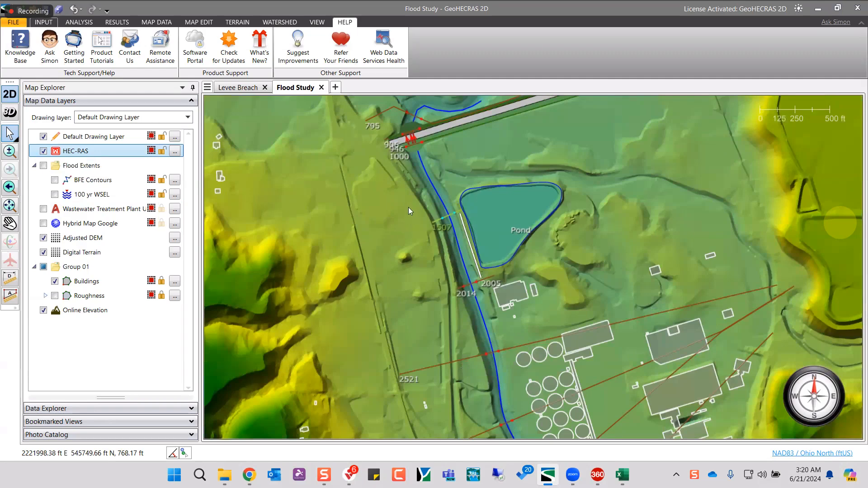
pyautogui.click(44, 22)
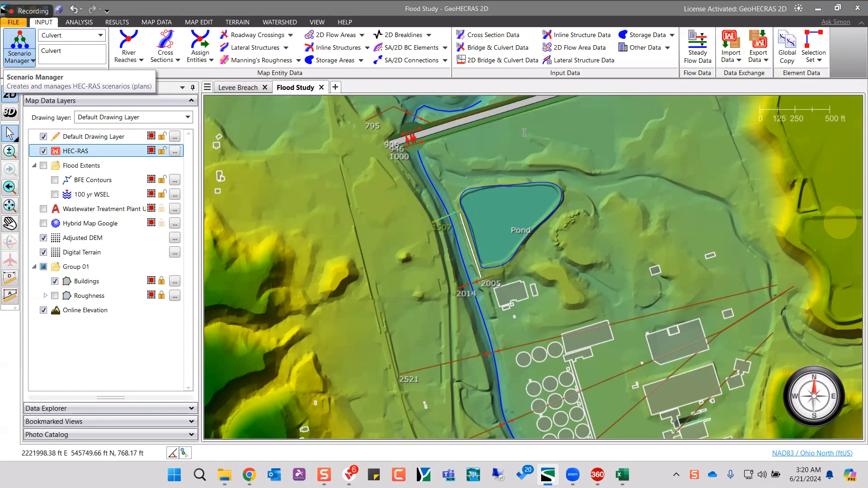
pyautogui.click(20, 45)
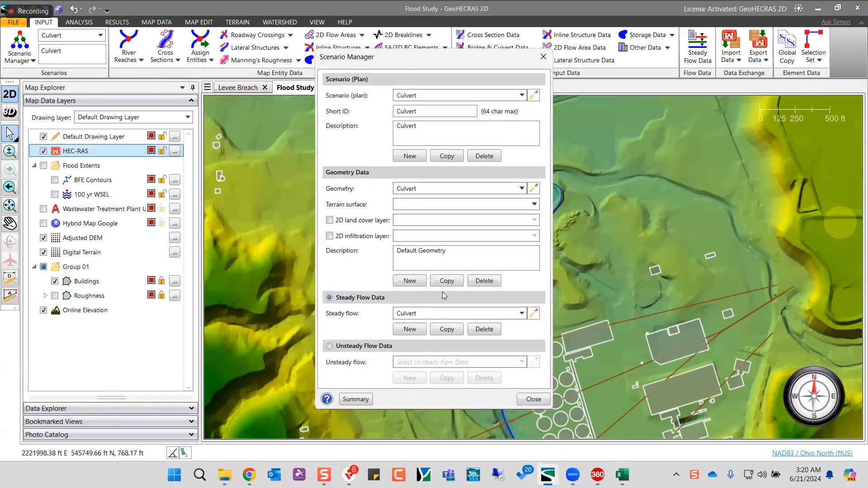
pyautogui.press('Escape')
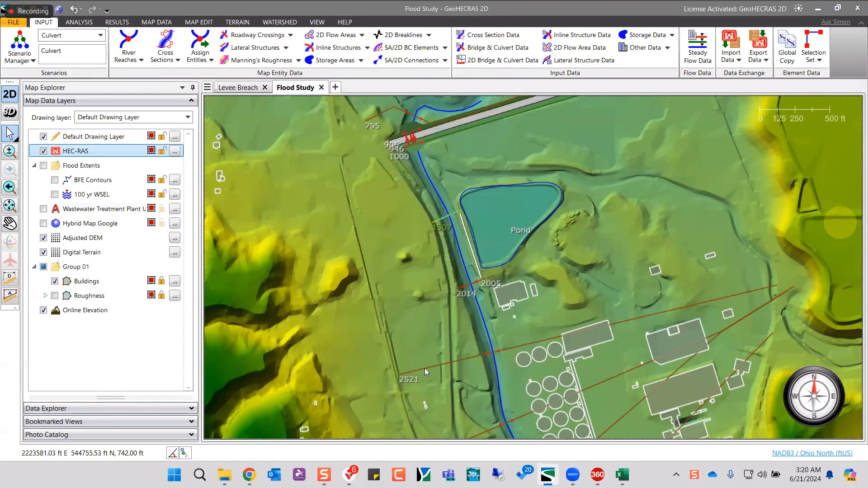
# - Examine the conveyance obstructions of cross section 2521 and the geometry data of cross section 5563
pyautogui.click(492, 35)
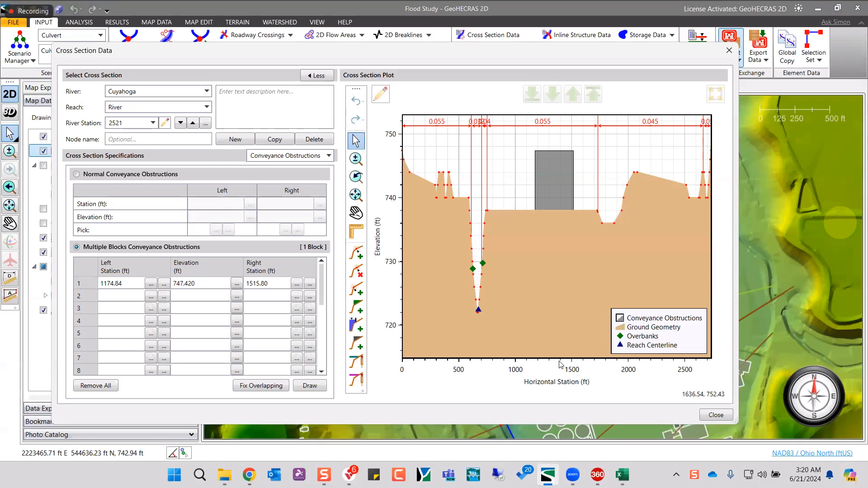
pyautogui.press('Escape')
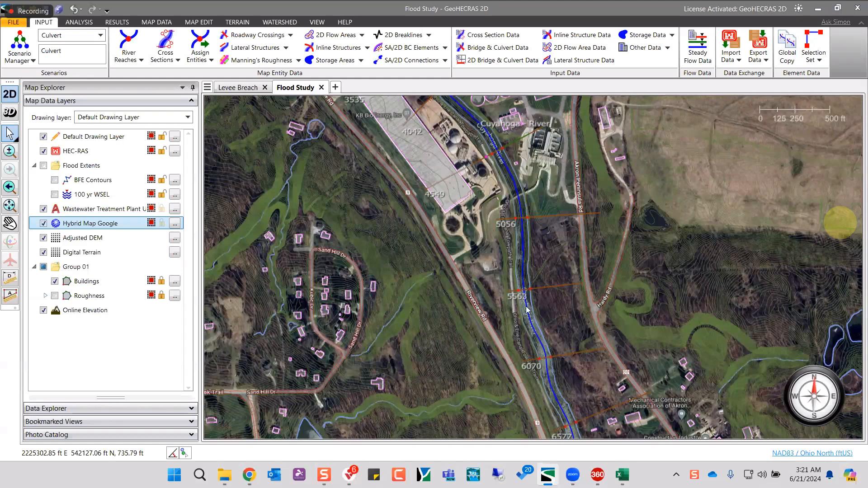
pyautogui.doubleClick(541, 289)
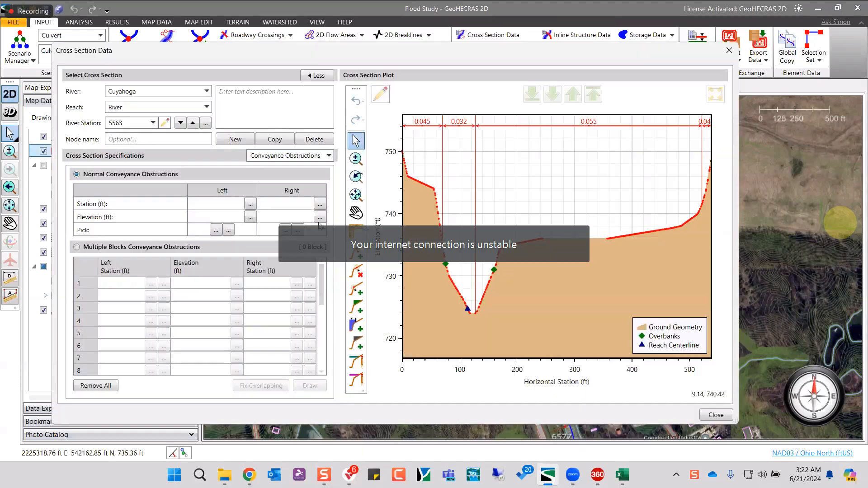
pyautogui.click(289, 155)
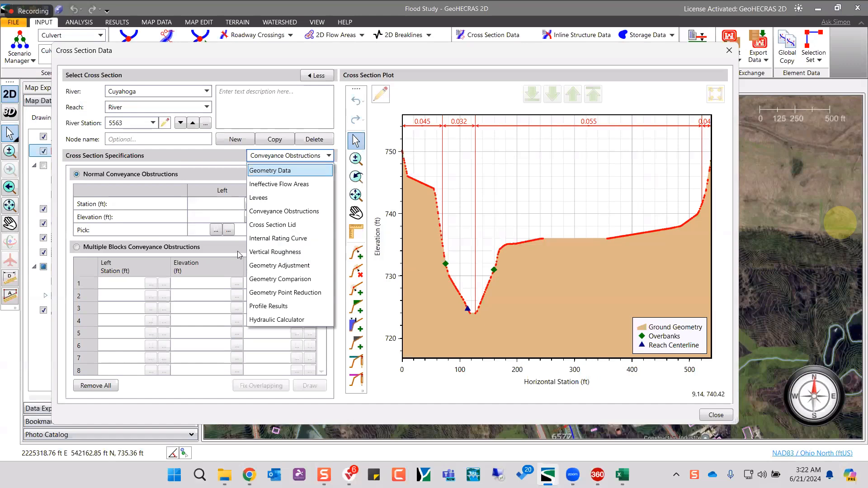
pyautogui.press('Return')
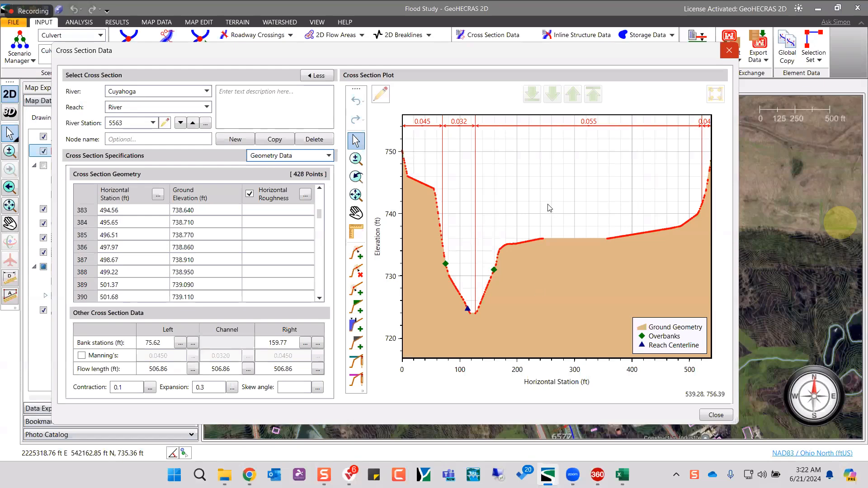
pyautogui.press('Escape')
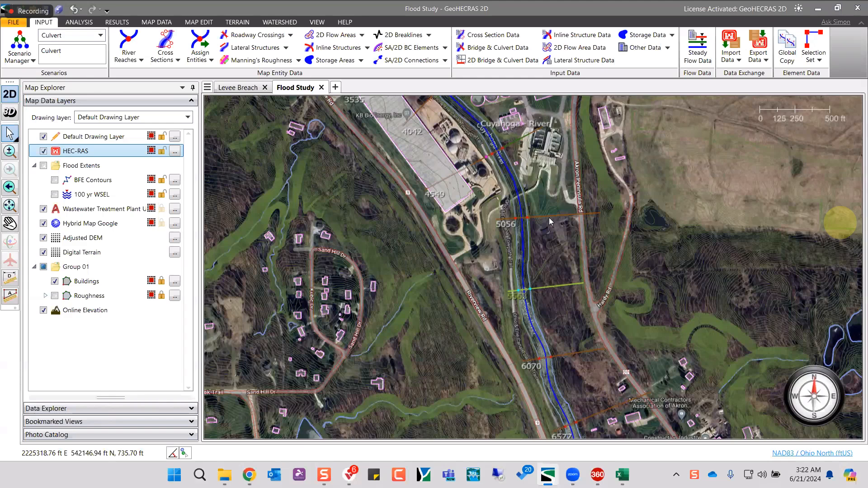
pyautogui.click(549, 218)
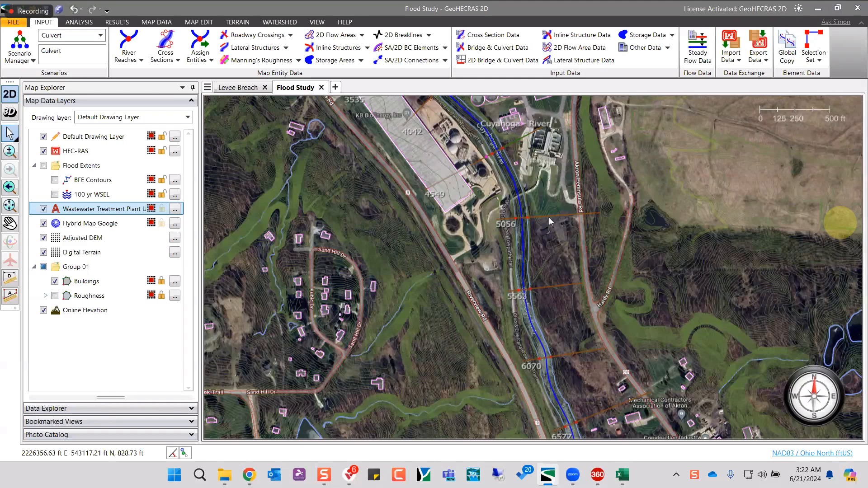
pyautogui.click(549, 218)
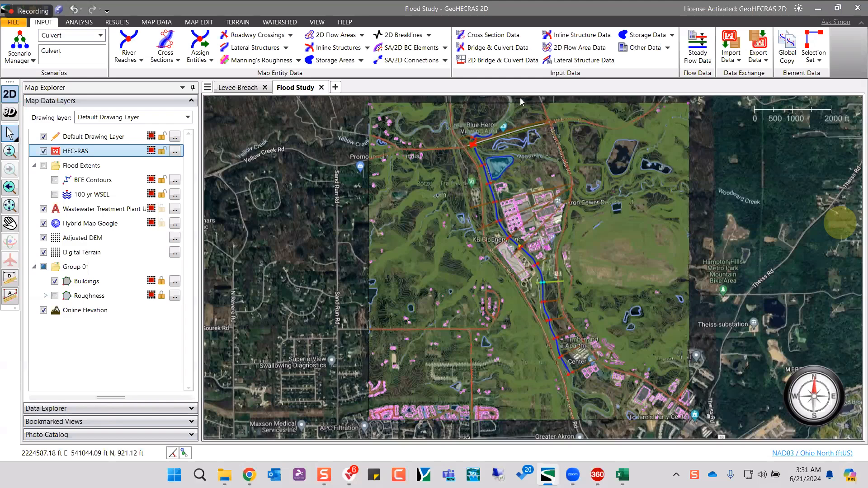
# - Create a 2D Flood Study scenario with its own 2D Flood Study geometry and assign Digital Terrain as its terrain surface
pyautogui.click(17, 39)
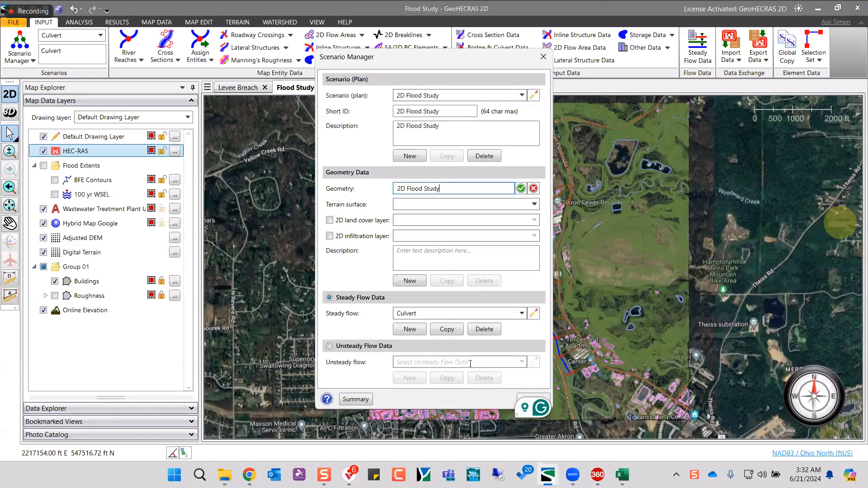
pyautogui.press('Tab')
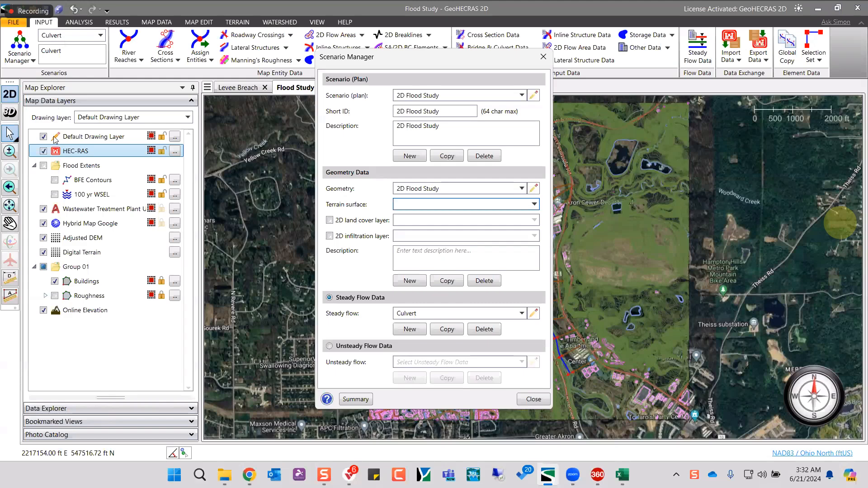
pyautogui.press('Down')
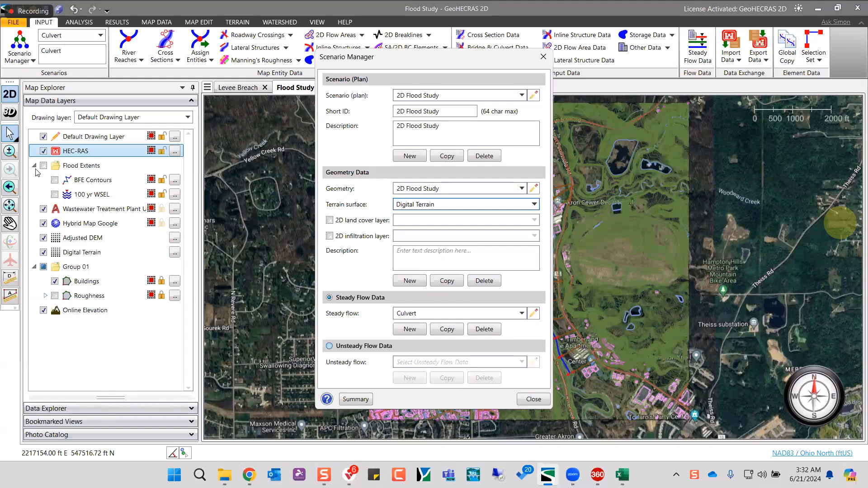
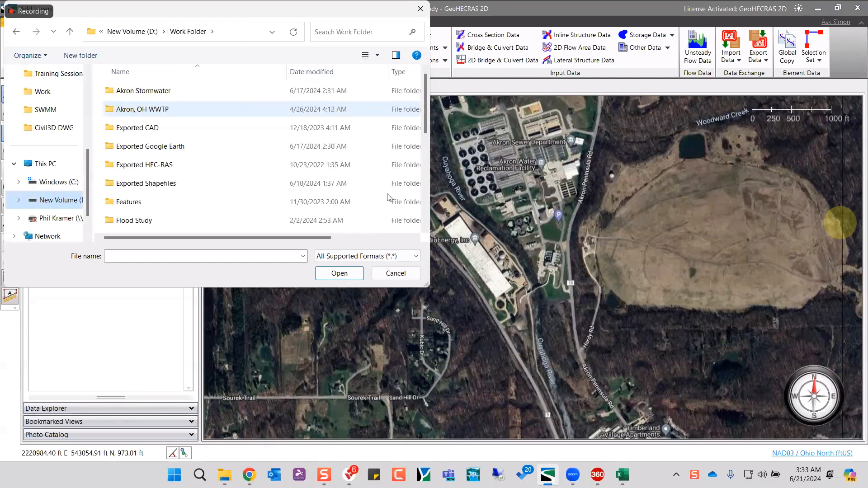
# - Load Buildings.shp from the 2D Shapefiles folder inside Akron, OH WWTP as a map data layer
pyautogui.doubleClick(145, 109)
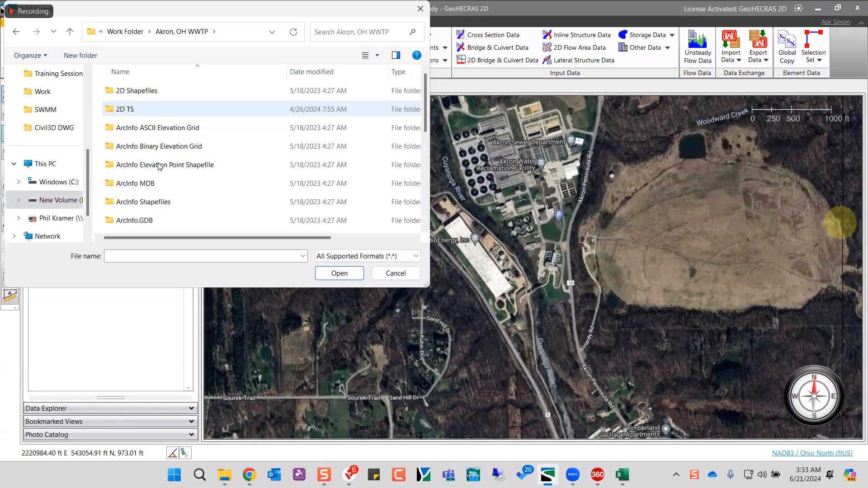
pyautogui.doubleClick(136, 90)
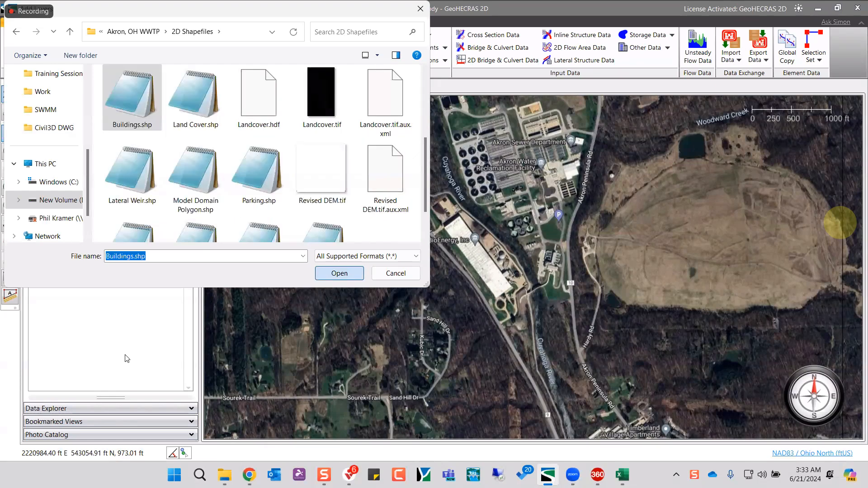
pyautogui.press('Return')
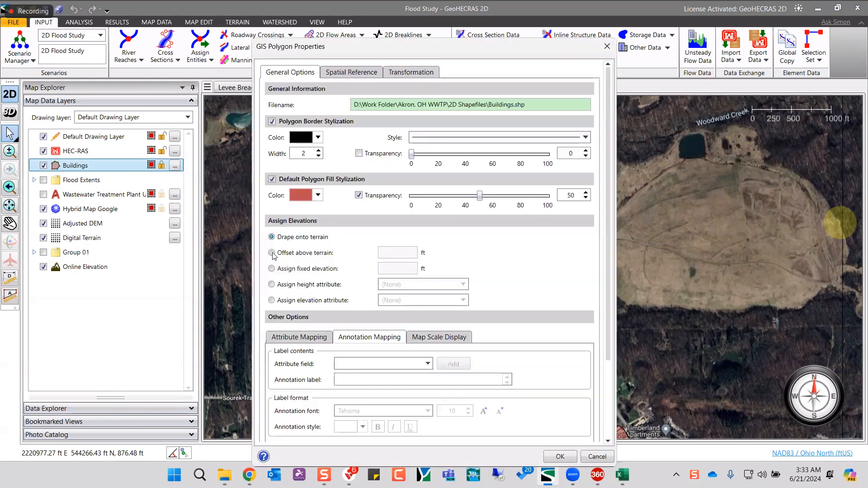
# - Choose an offset above terrain for the Buildings polygons and rotate the 3D view around the treatment plant
pyautogui.click(272, 253)
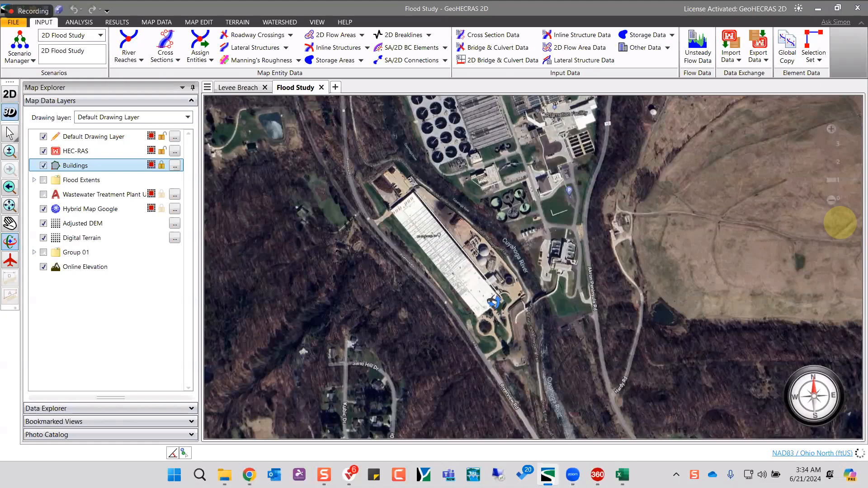
pyautogui.moveTo(497, 309); pyautogui.dragTo(486, 313)
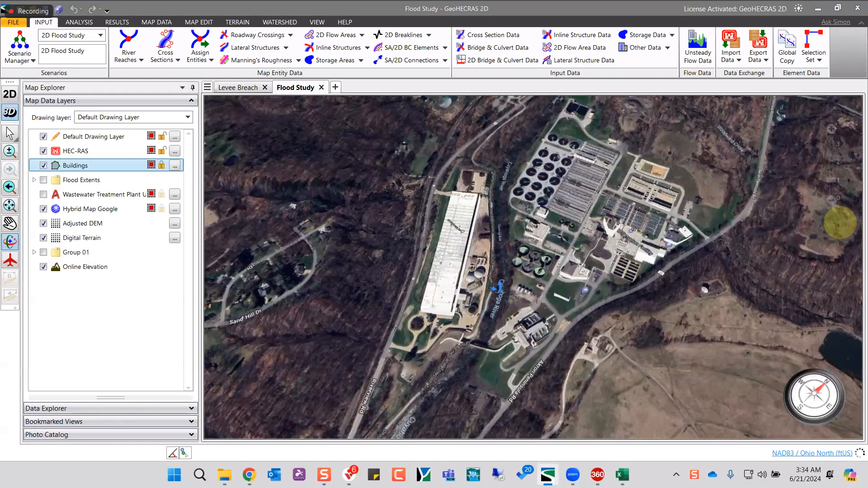
# - Examine the raised buildings around the treatment plant in 3D and return to the 2D plan view
pyautogui.moveTo(498, 279); pyautogui.dragTo(499, 258)
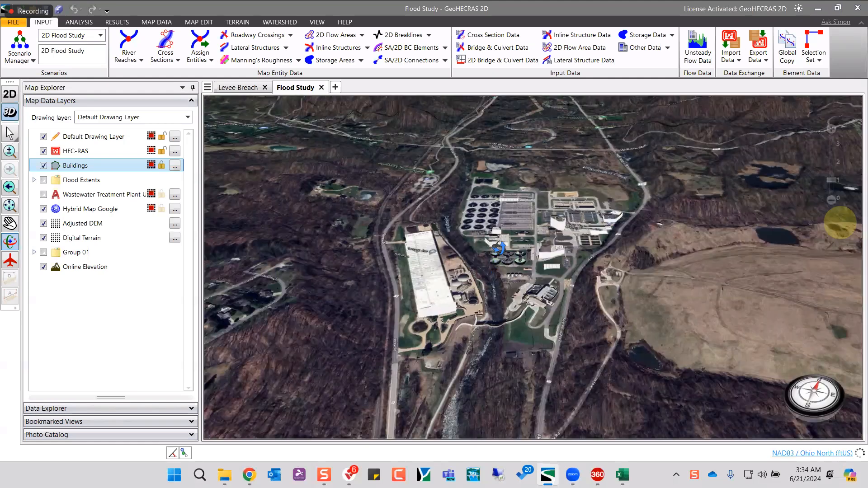
pyautogui.scroll(3, 498, 248)
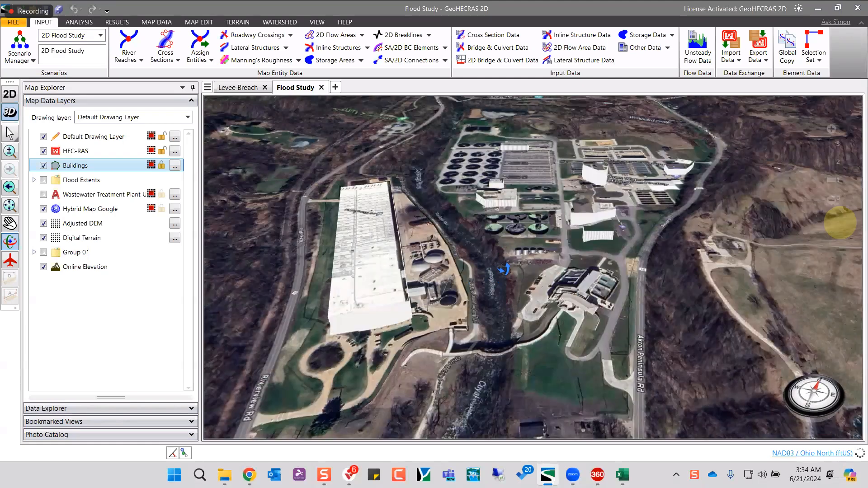
pyautogui.click(10, 96)
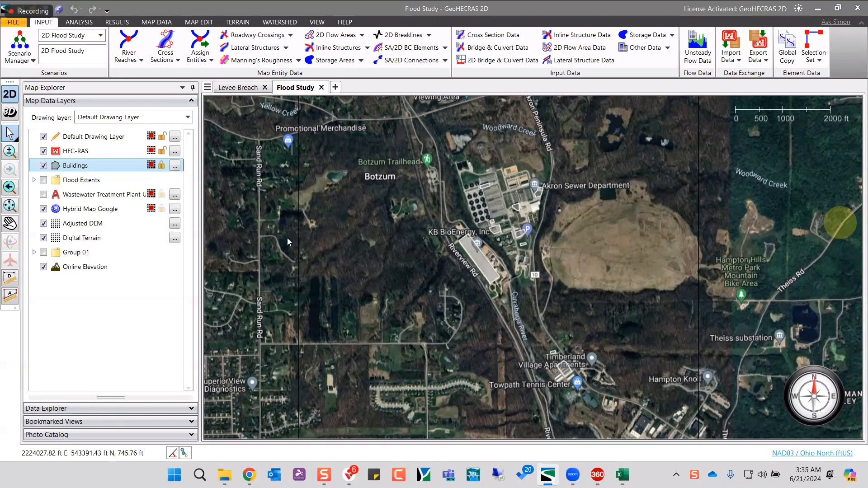
# - Load the Model Domain Polygon, River Banks, River CL, Roadway and Woodward Creek shapefiles from the 2D Shapefiles folder as map data layers
pyautogui.click(165, 115)
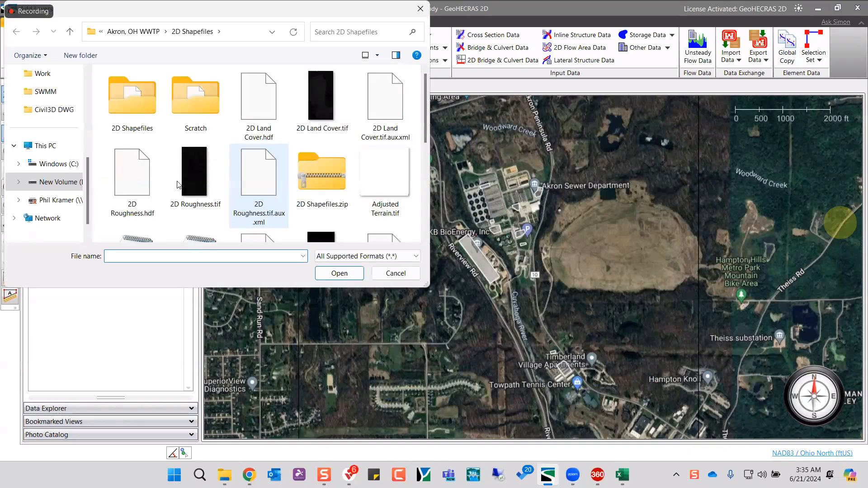
pyautogui.scroll(-5, 246, 212)
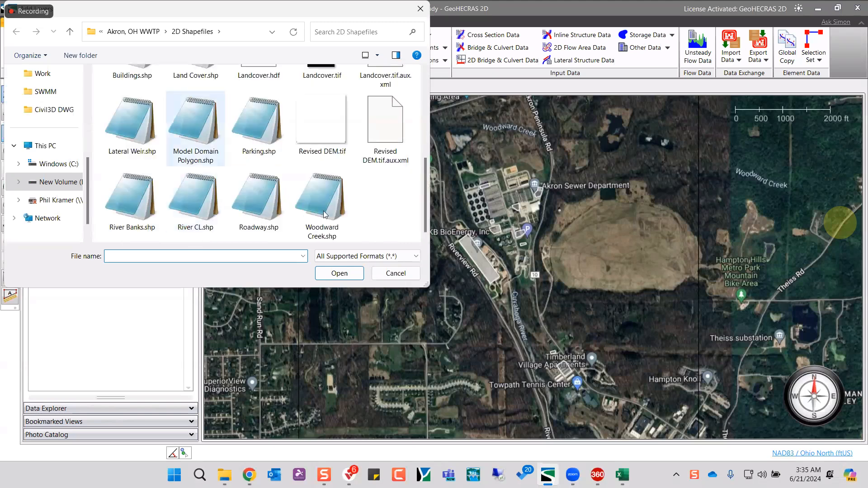
pyautogui.click(196, 126)
pyautogui.keyDown('ctrl'); pyautogui.click(132, 201); pyautogui.keyUp('ctrl')
pyautogui.keyDown('ctrl'); pyautogui.click(195, 204); pyautogui.keyUp('ctrl')
pyautogui.keyDown('ctrl'); pyautogui.click(258, 206); pyautogui.keyUp('ctrl')
pyautogui.keyDown('ctrl'); pyautogui.click(322, 210); pyautogui.keyUp('ctrl')
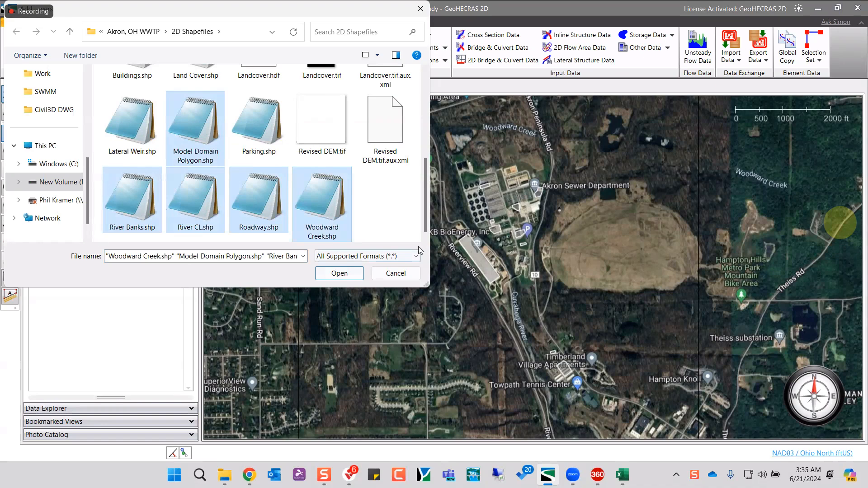
pyautogui.press('Return')
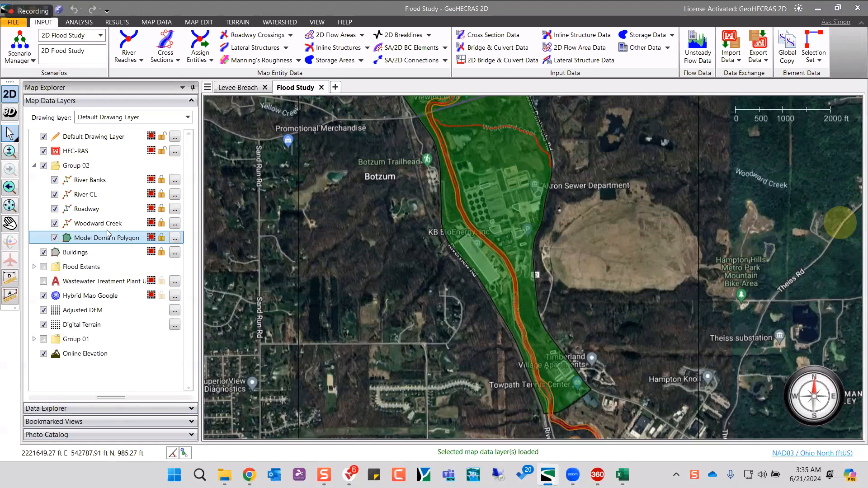
# - Examine the model domain polygon's extent along the river, road and creek lines in plan and in 3D
pyautogui.keyDown('ctrl'); pyautogui.click(92, 194); pyautogui.keyUp('ctrl')
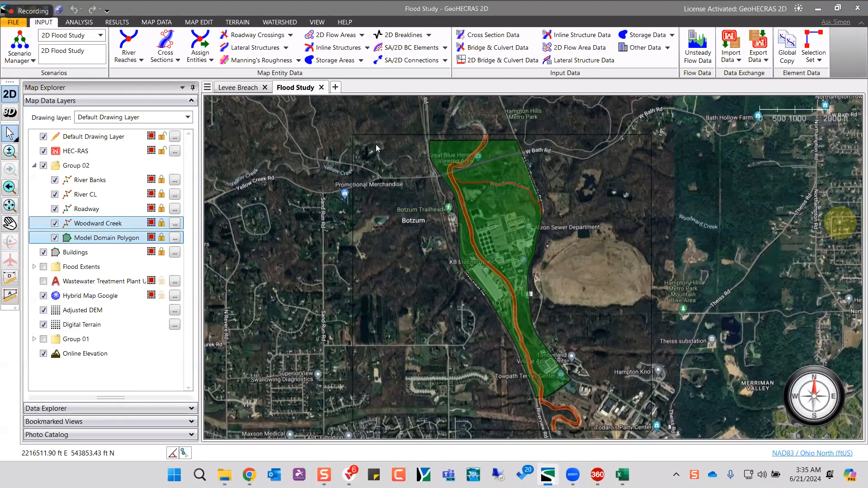
pyautogui.hotkey('ctrl', 'n')
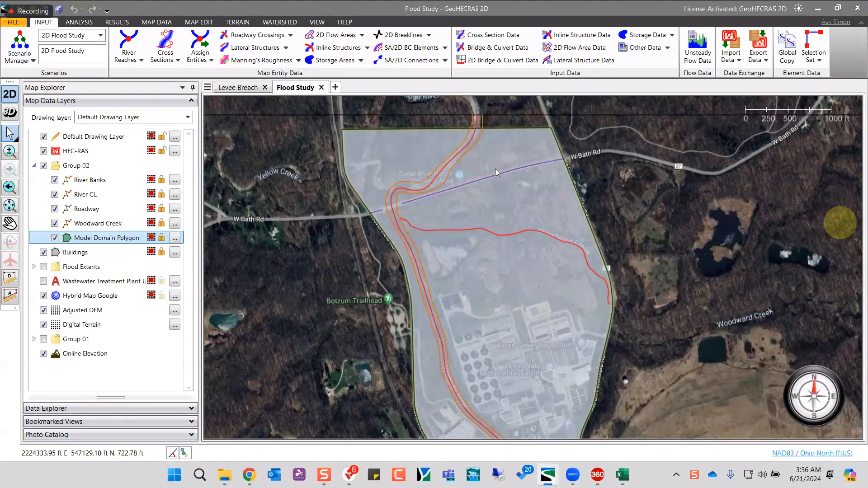
pyautogui.moveTo(485, 219); pyautogui.dragTo(496, 260)
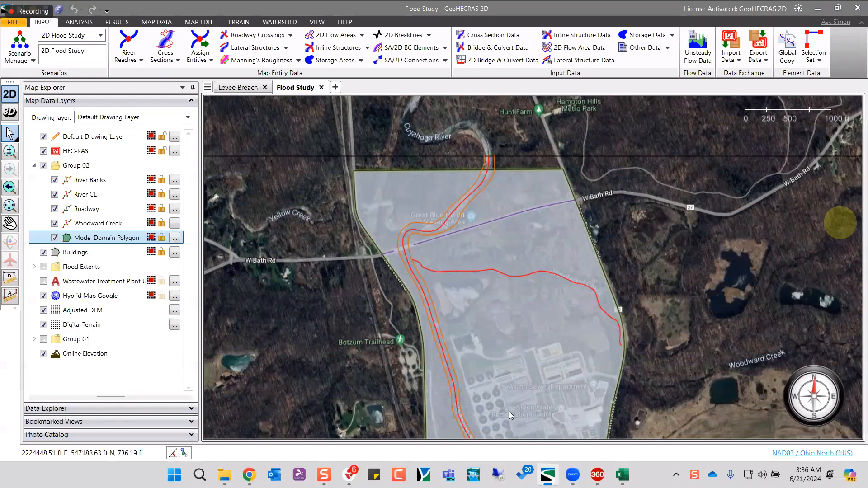
pyautogui.scroll(-2, 588, 396)
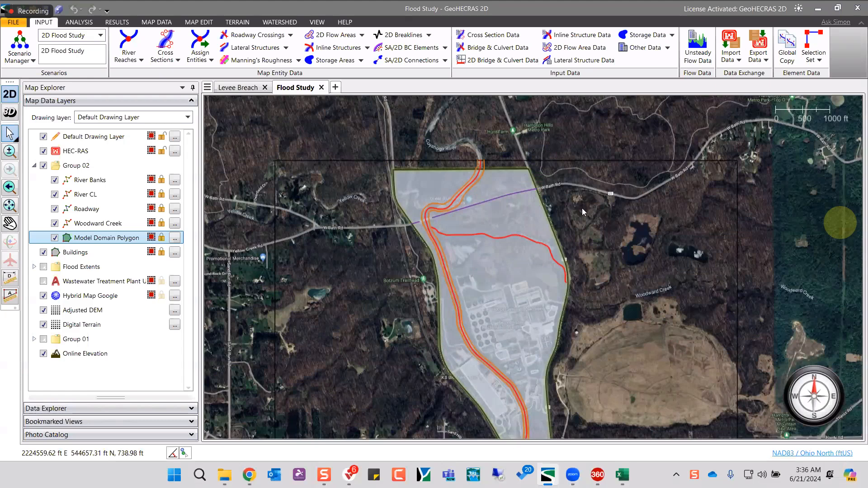
pyautogui.moveTo(551, 245); pyautogui.dragTo(497, 82)
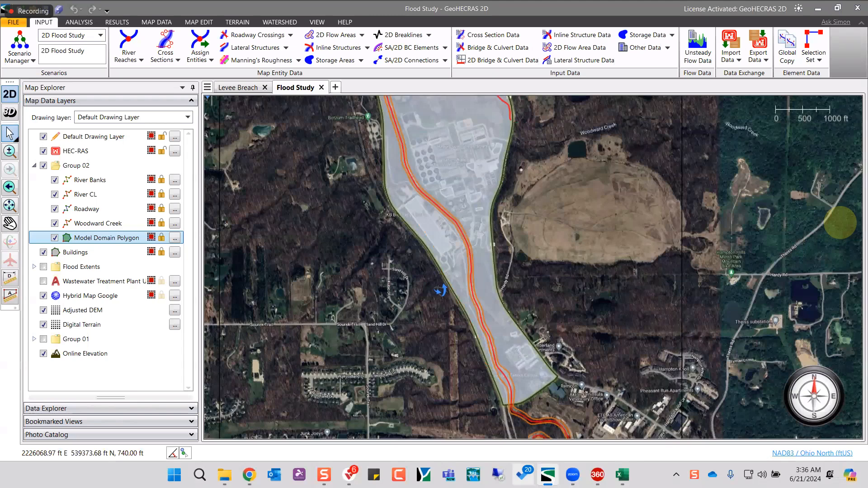
pyautogui.scroll(3, 456, 307)
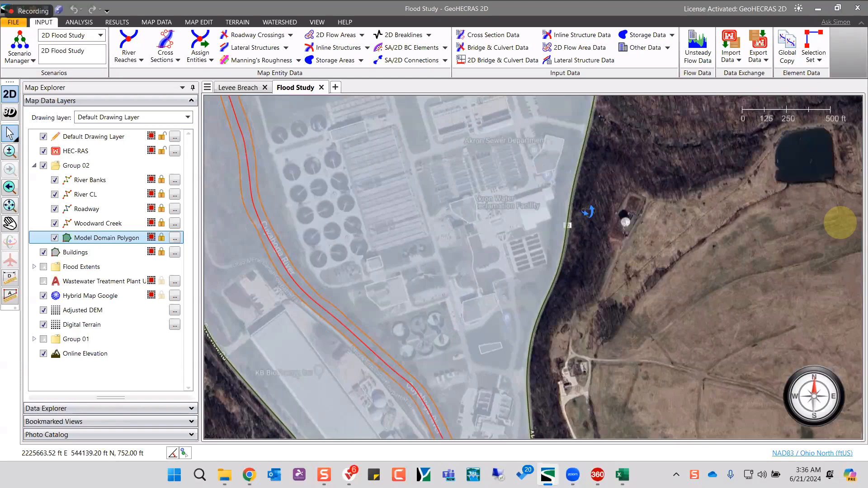
pyautogui.click(10, 111)
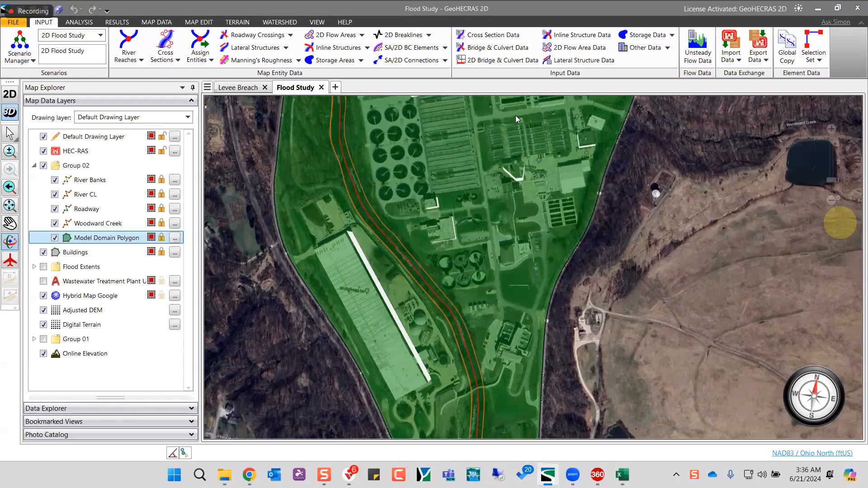
pyautogui.moveTo(517, 117); pyautogui.dragTo(520, 121)
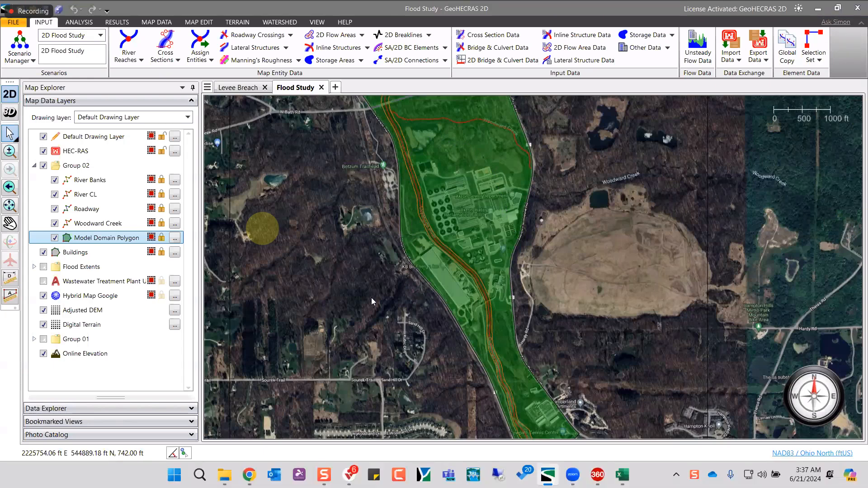
# - Pick the model domain polygon for reshaping and review the single-polygon options of Reshape Polygons
pyautogui.moveTo(345, 152); pyautogui.dragTo(336, 215)
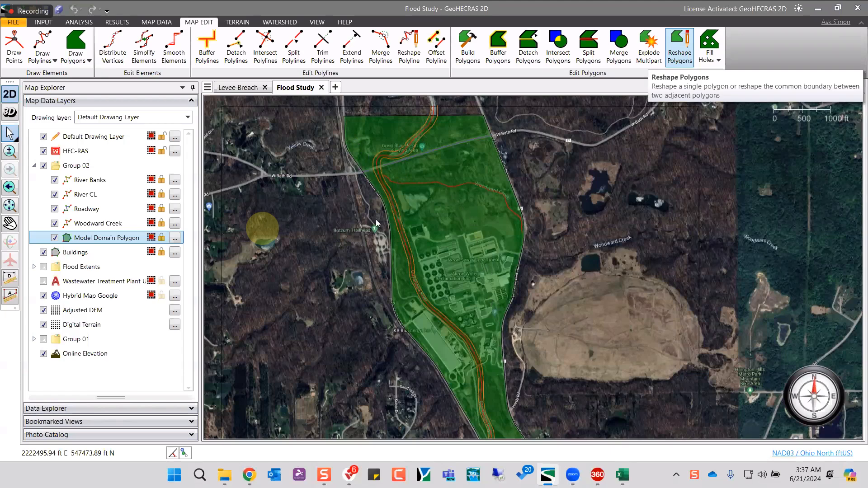
pyautogui.click(509, 213)
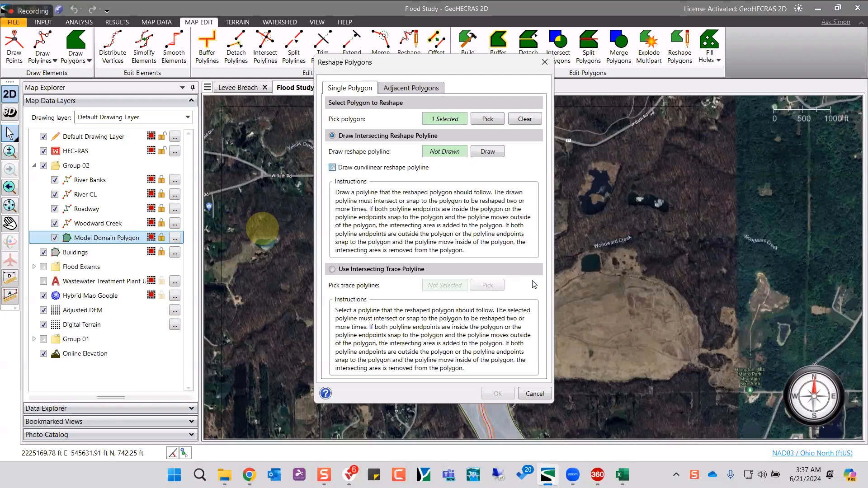
pyautogui.press('Escape')
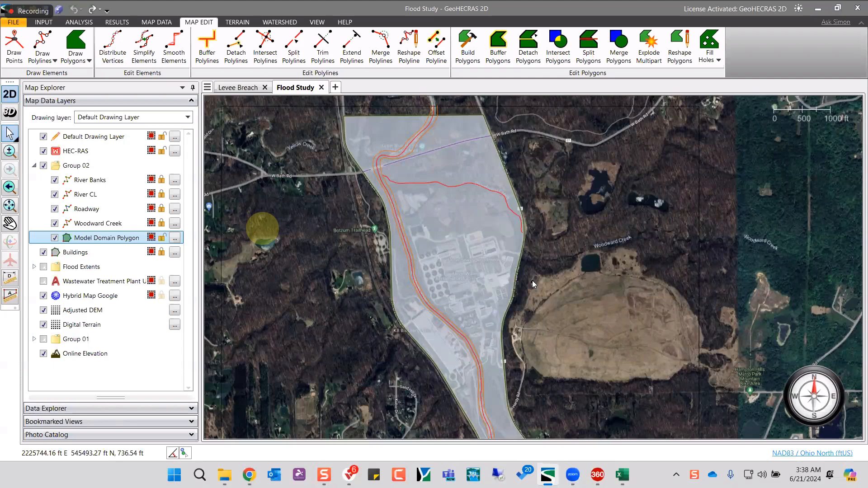
# - Assign the model domain polygon as flow area 2D Area and generate its uniform mesh with 100 ft element spacing
pyautogui.scroll(-2, 532, 280)
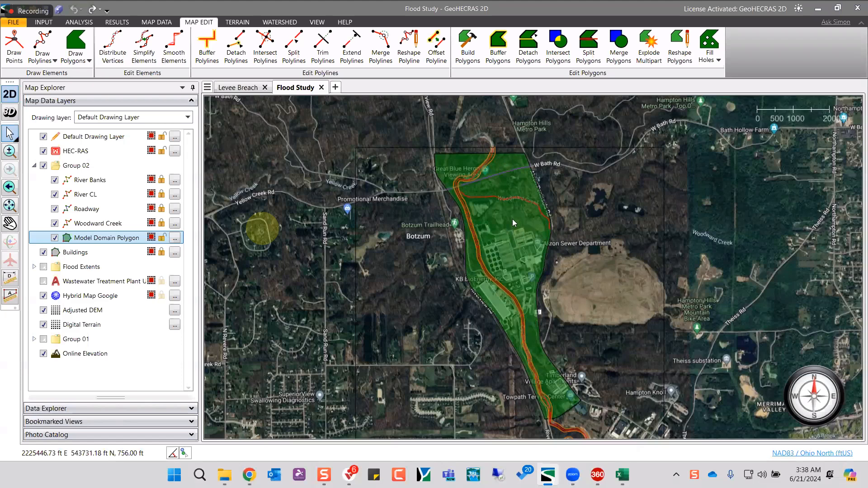
pyautogui.hotkey('alt', 'i')
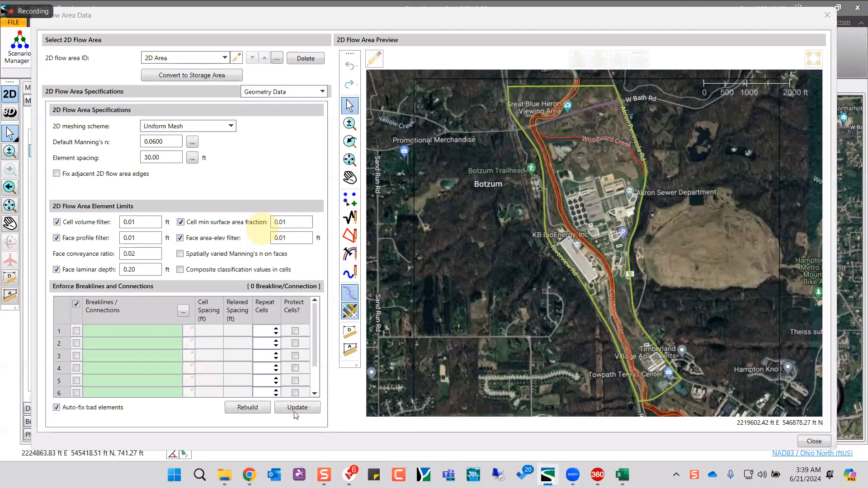
pyautogui.click(296, 409)
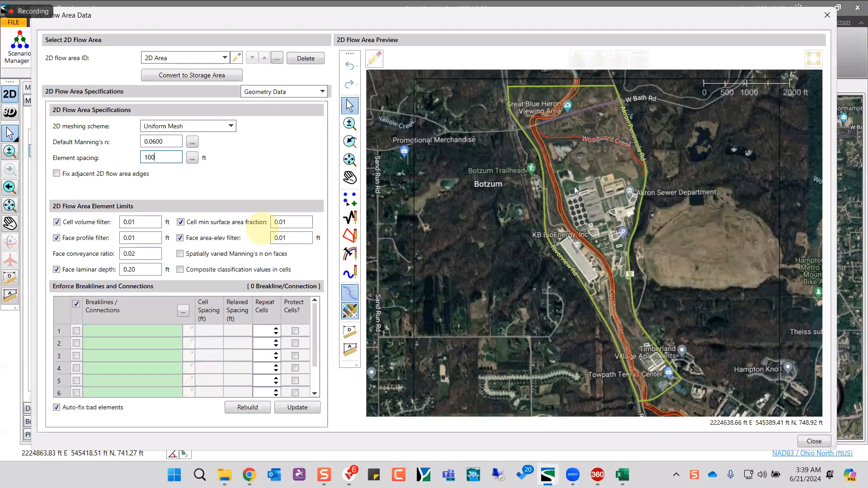
pyautogui.press('Return')
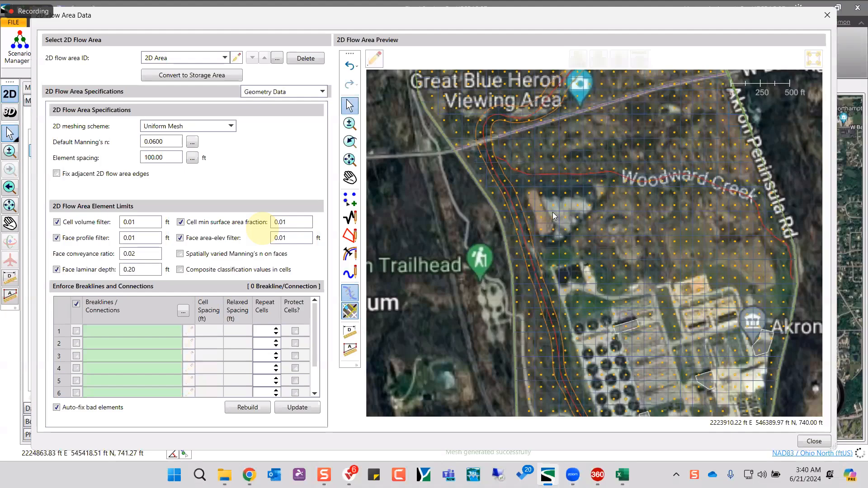
# - Examine how the mesh cells line up with W Bath Rd, the river banks and Woodward Creek
pyautogui.scroll(3, 581, 213)
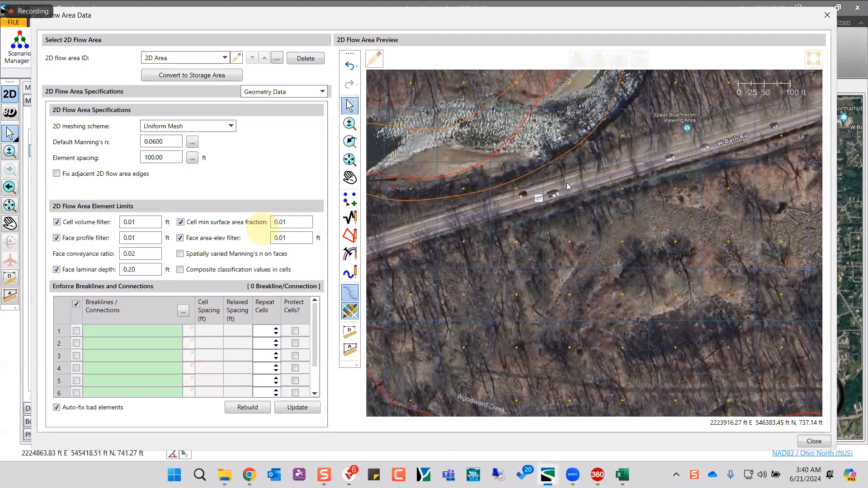
pyautogui.scroll(-3, 565, 183)
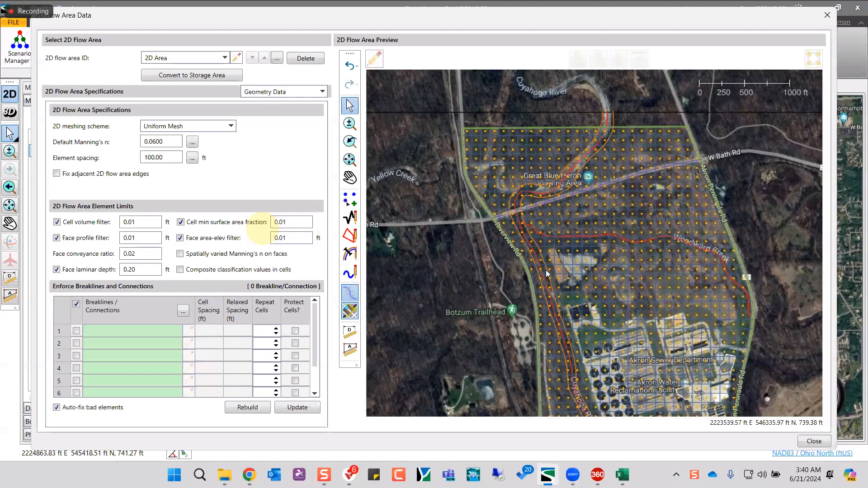
pyautogui.scroll(2, 546, 269)
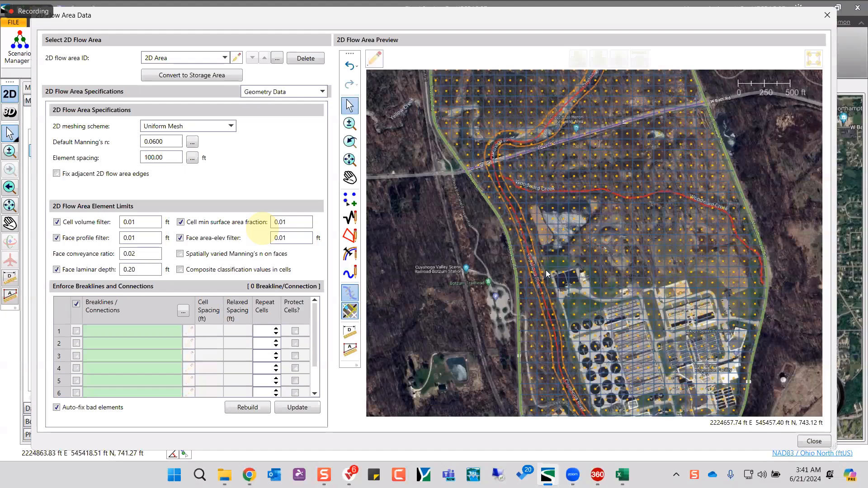
pyautogui.scroll(1, 546, 270)
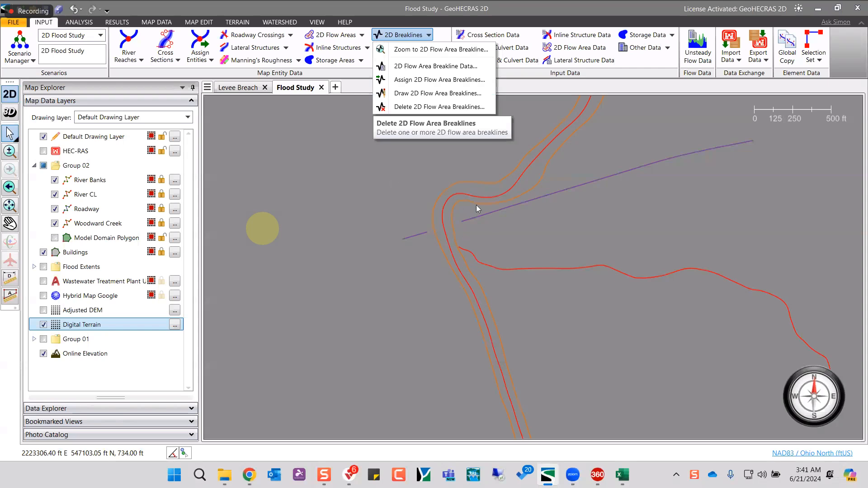
# - Assign the river bank, river centerline, roadway and Woodward Creek polylines as 2D flow area breaklines with prefix BL- and 20 ft cell spacing
pyautogui.click(439, 80)
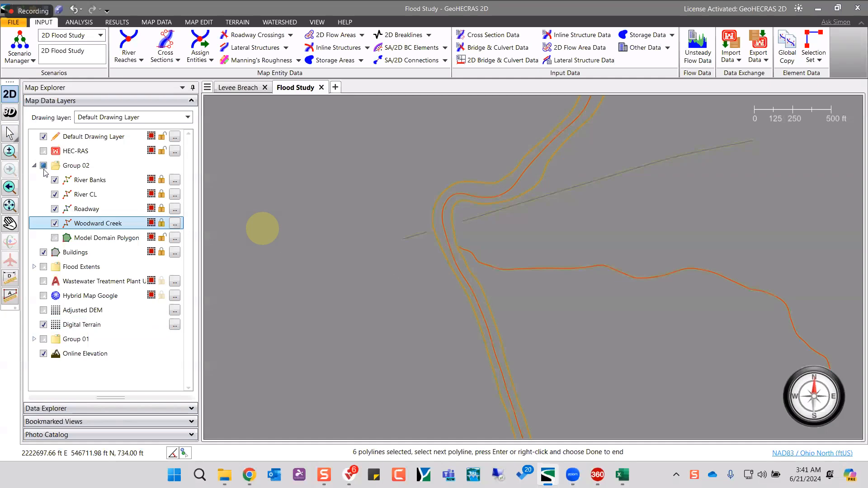
pyautogui.press('Return')
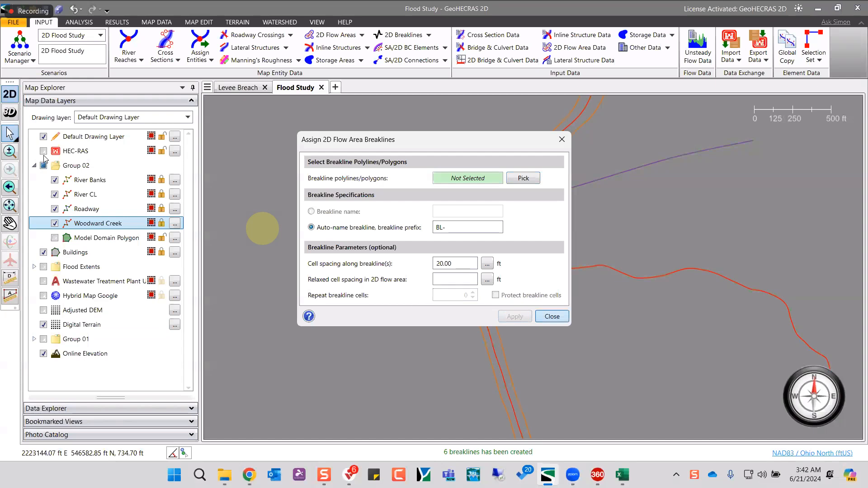
pyautogui.press('Return')
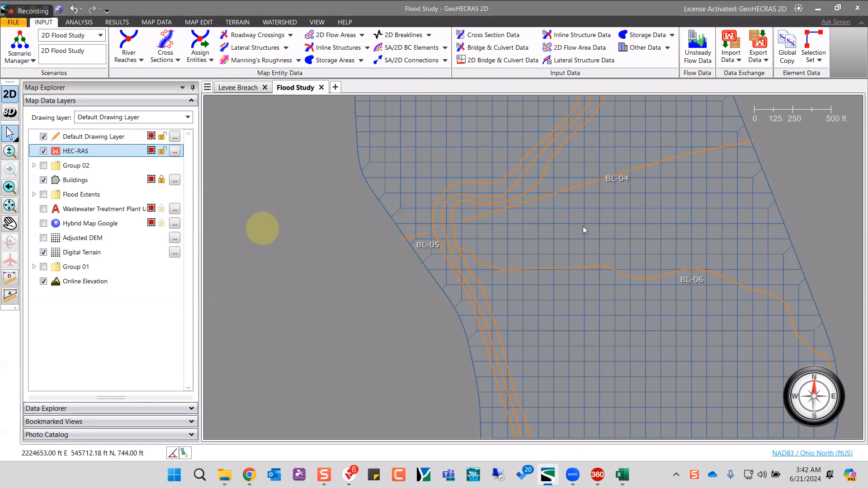
# - Regenerate the 2D Area mesh with all six breaklines enforced
pyautogui.press('Down')
pyautogui.press('Right')
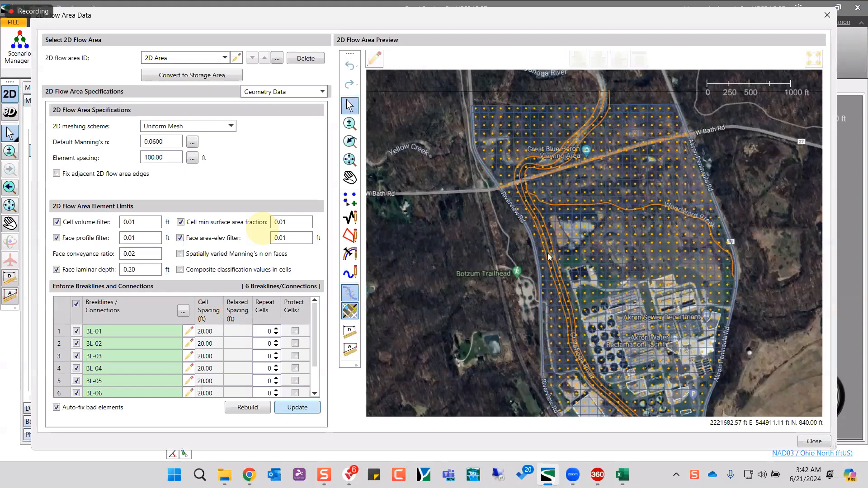
pyautogui.scroll(3, 547, 253)
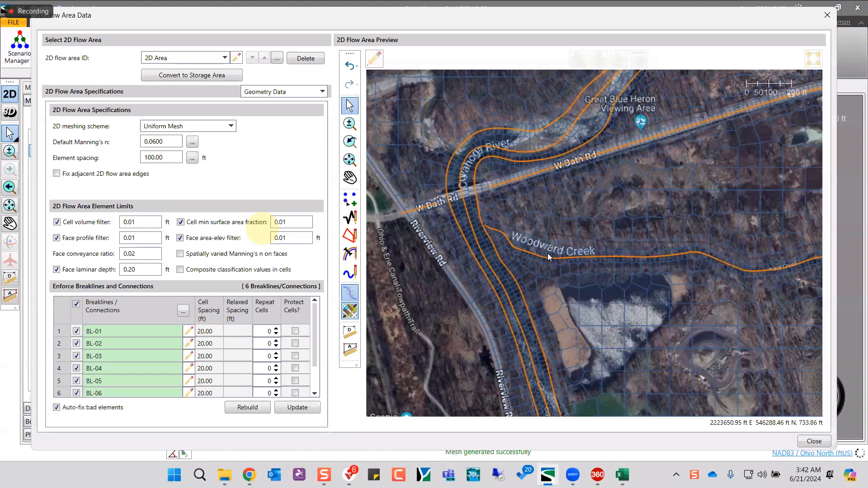
# - Examine the refined mesh cells along the river and creek breaklines without the background imagery
pyautogui.scroll(-1, 547, 253)
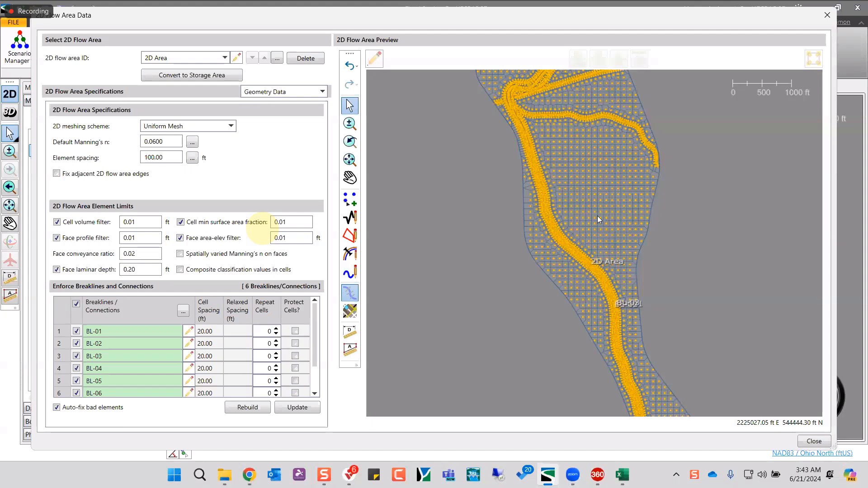
pyautogui.scroll(2, 599, 219)
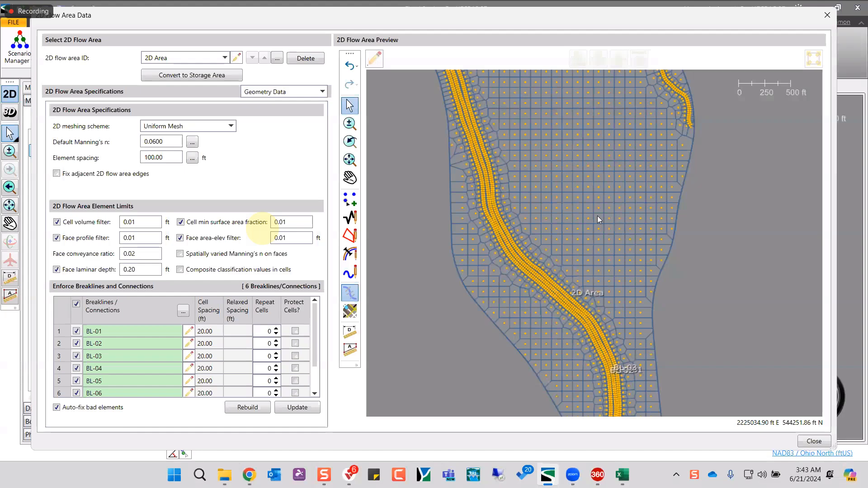
pyautogui.scroll(-1, 597, 216)
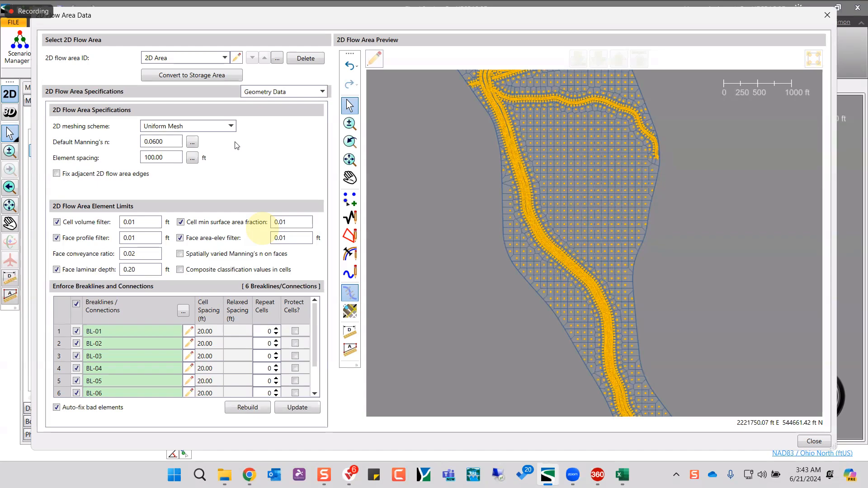
# - Regenerate the 2D Area mesh with the Adaptive Mesh scheme and check the cells around the breaklines
pyautogui.click(218, 127)
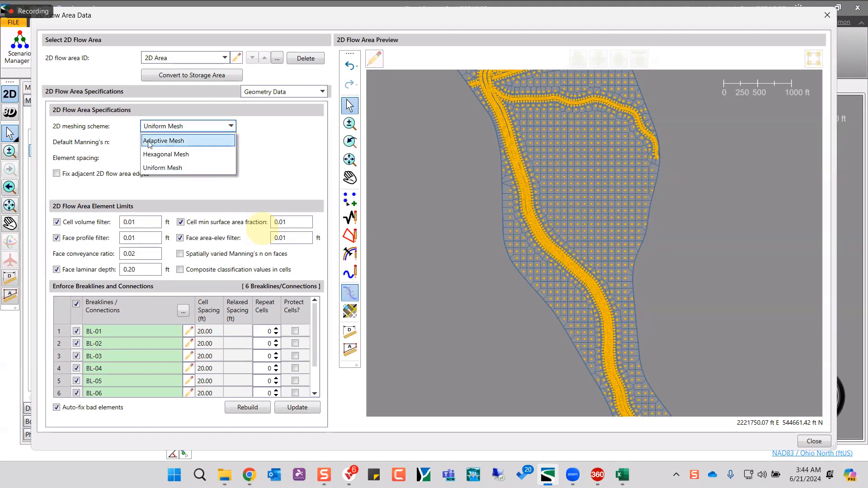
pyautogui.click(149, 141)
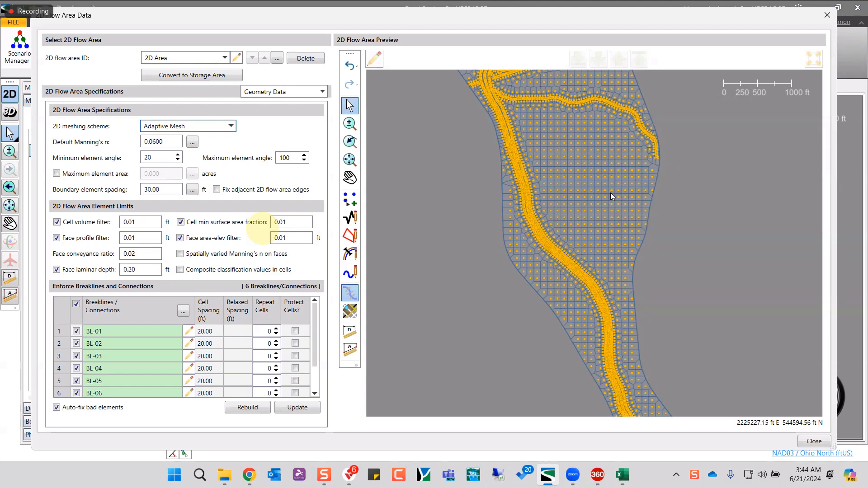
pyautogui.click(293, 407)
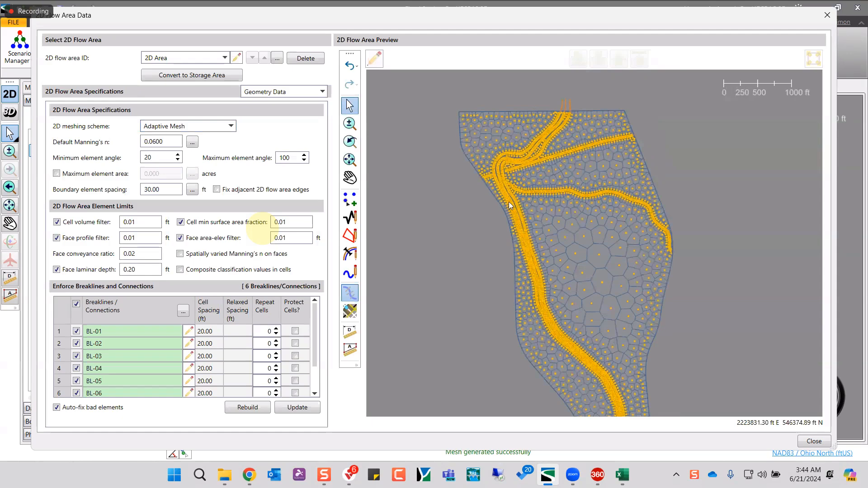
pyautogui.scroll(4, 509, 204)
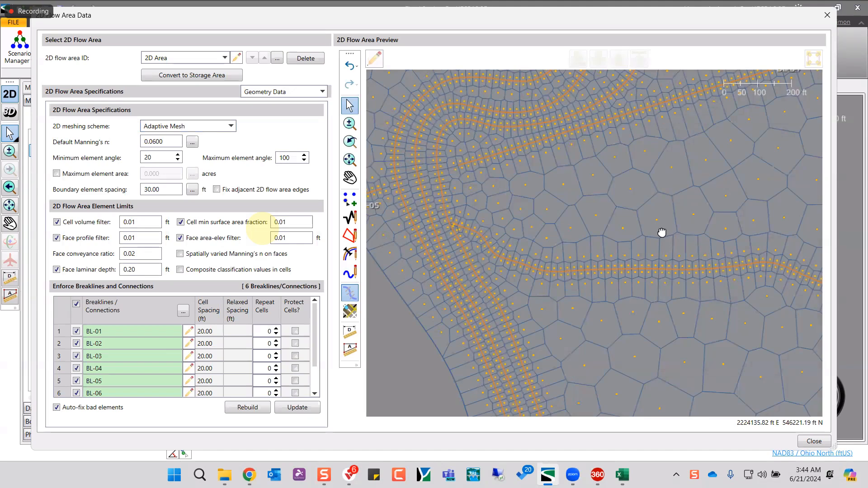
pyautogui.scroll(-3, 608, 222)
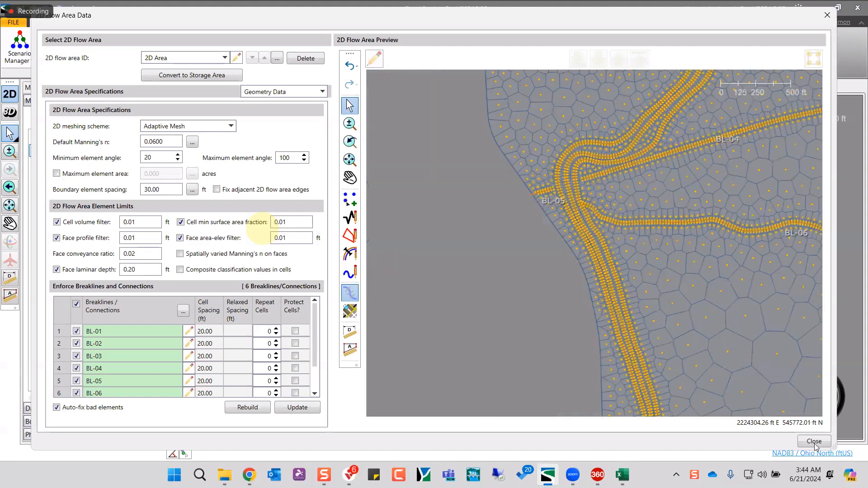
pyautogui.scroll(-2, 589, 201)
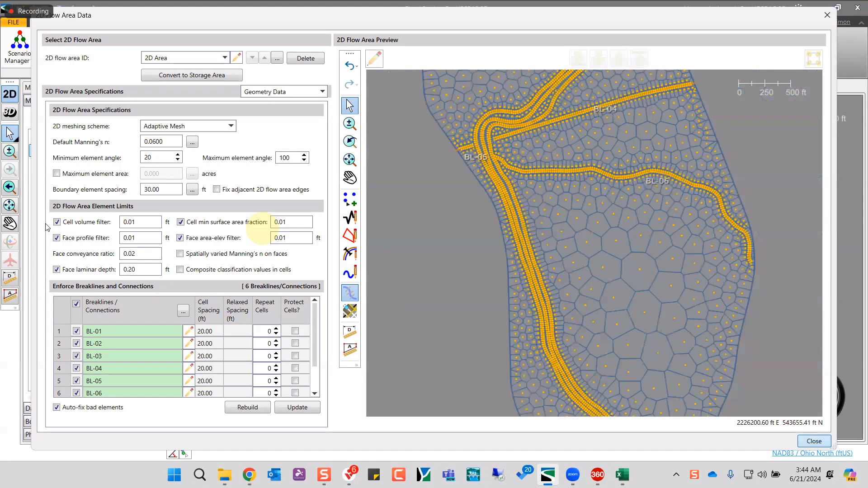
pyautogui.press('Escape')
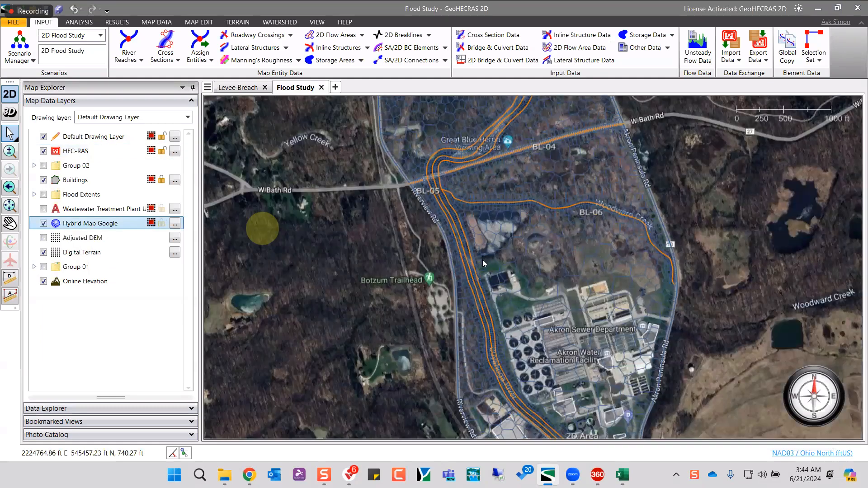
# - Assign a Flow Hydrograph boundary condition to the upstream boundary line BC-US
pyautogui.scroll(-2, 471, 180)
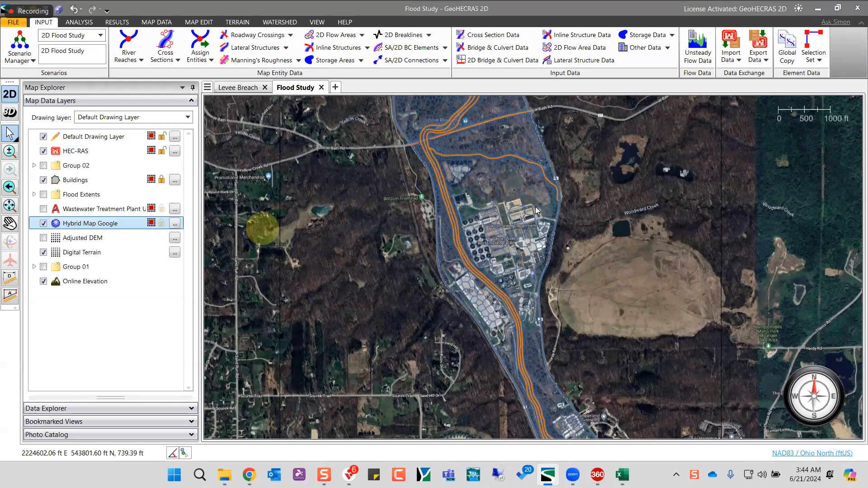
pyautogui.scroll(-2, 538, 208)
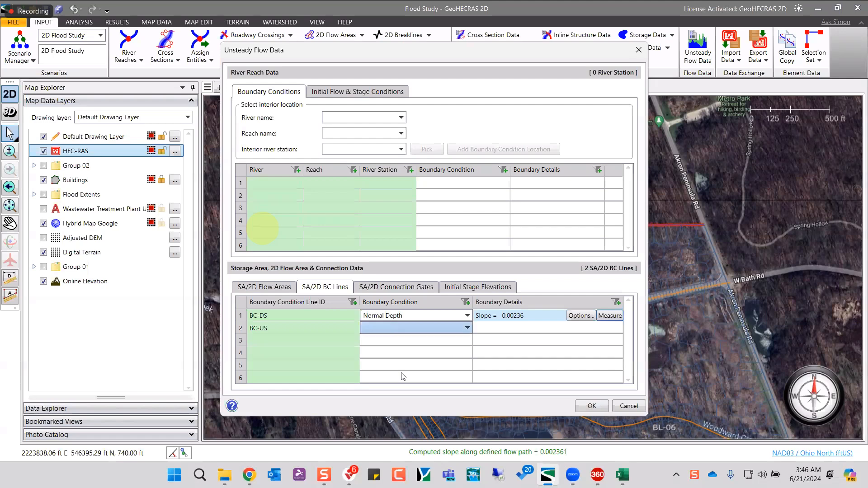
pyautogui.click(468, 328)
pyautogui.click(403, 374)
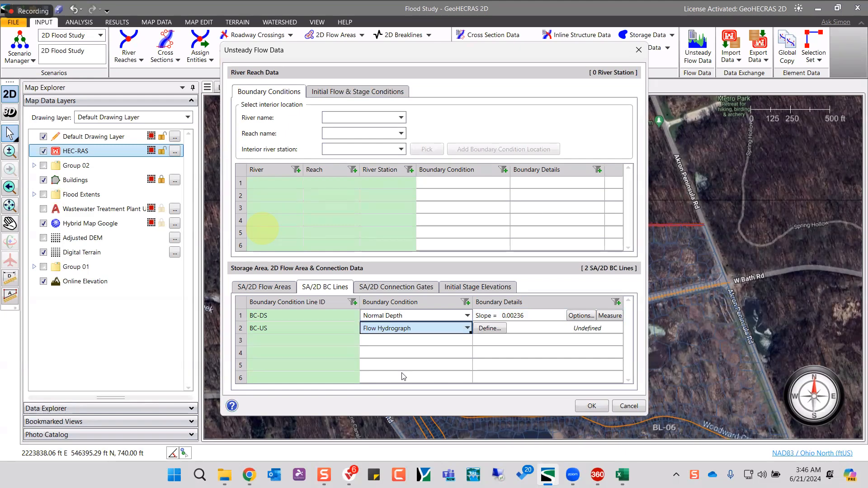
# - Fill the BC-US flow hydrograph with the column A flows copied from Flow Hydrograph.xlsx in Excel, using a 15 Minutes interval
pyautogui.click(490, 329)
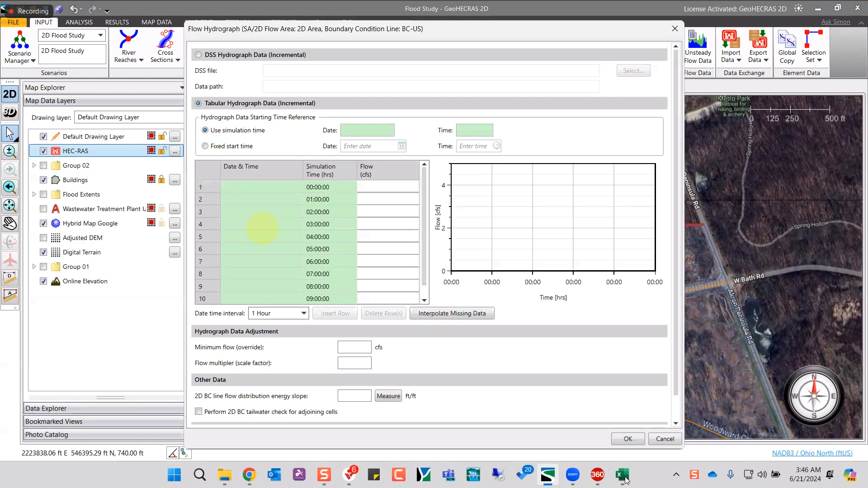
pyautogui.hotkey('alt', 'Tab')
pyautogui.click(42, 119)
pyautogui.hotkey('ctrl', 'c')
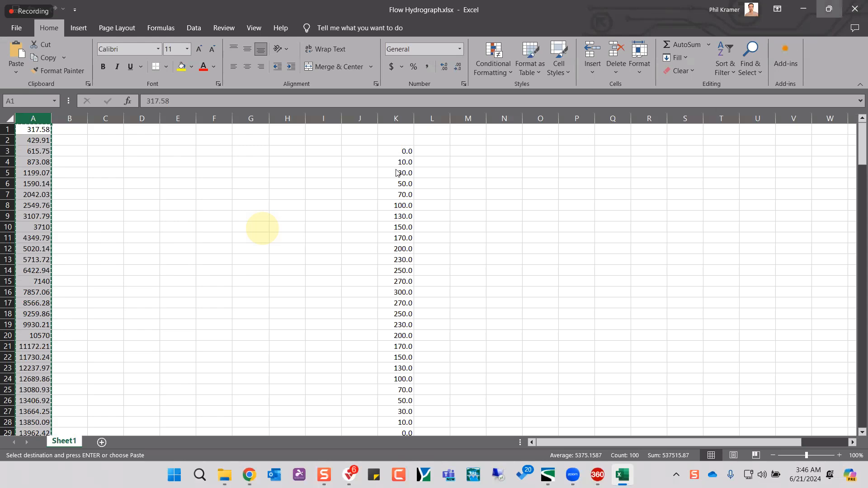
pyautogui.hotkey('alt', 'Tab')
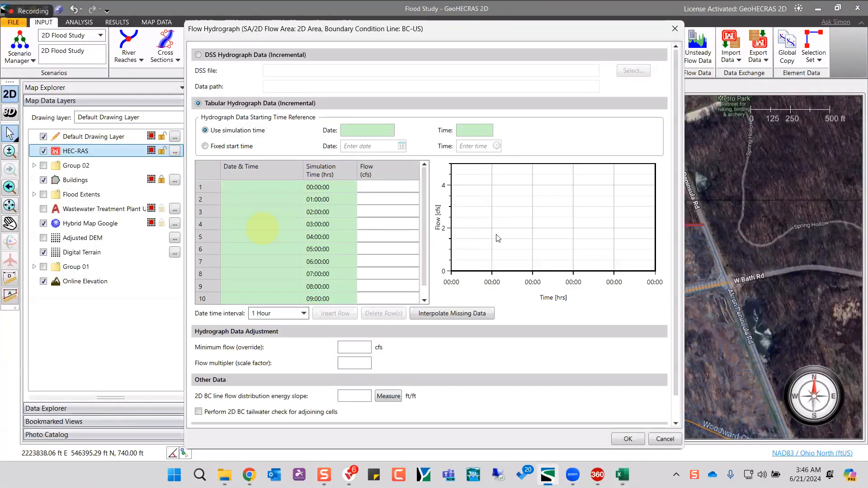
pyautogui.hotkey('ctrl', 'v')
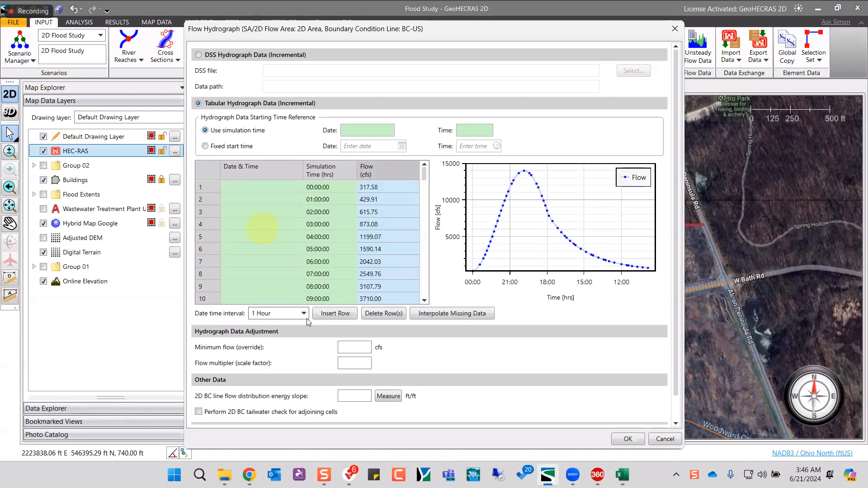
pyautogui.click(287, 314)
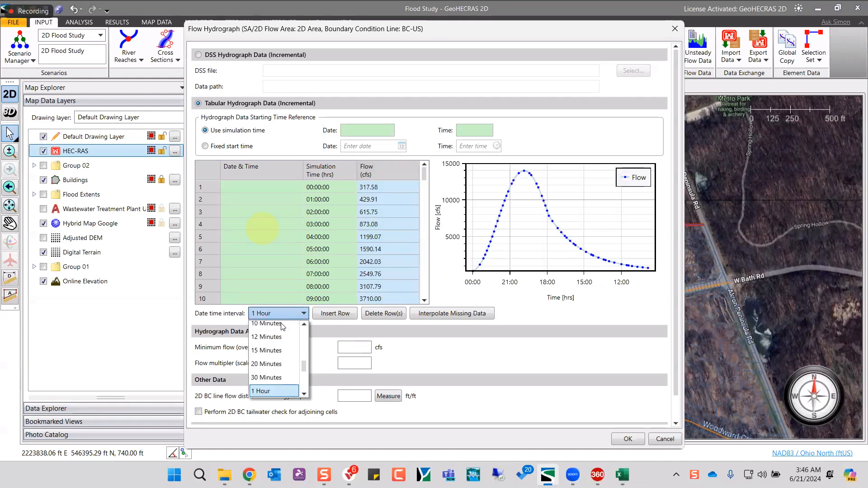
pyautogui.click(271, 351)
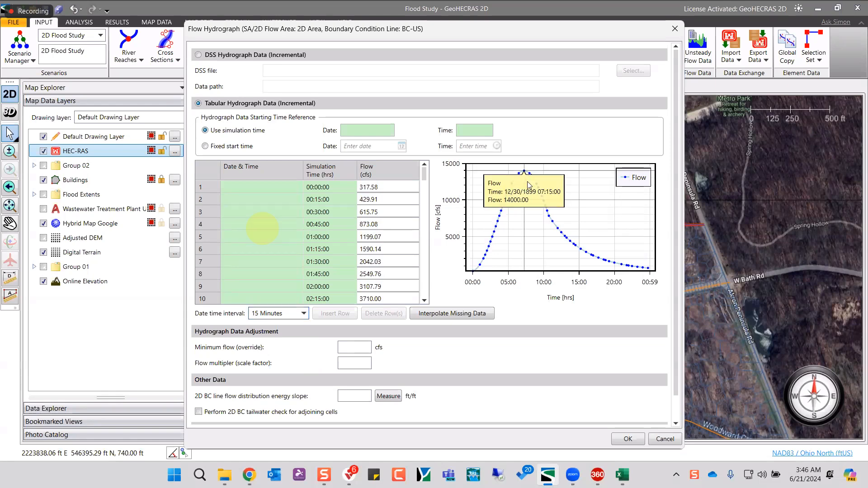
# - Measure the BC-US flow distribution energy slope along the river at the upstream boundary and accept the hydrograph definition
pyautogui.click(388, 397)
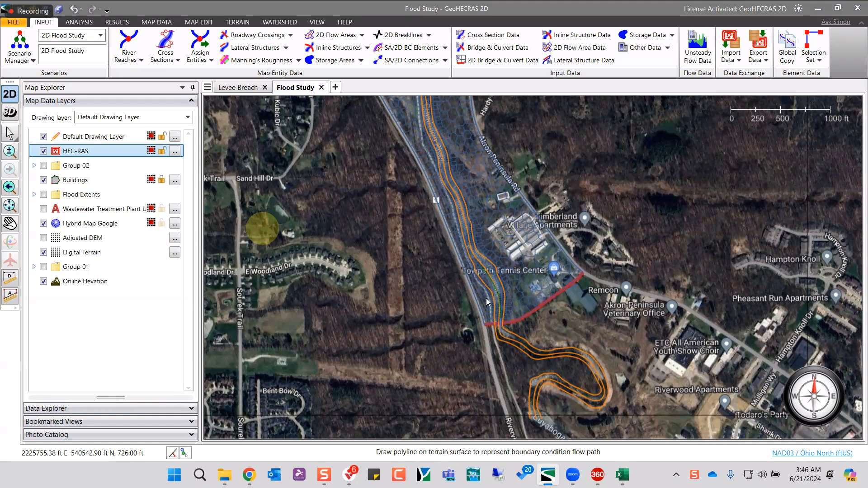
pyautogui.doubleClick(385, 360)
pyautogui.press('Return')
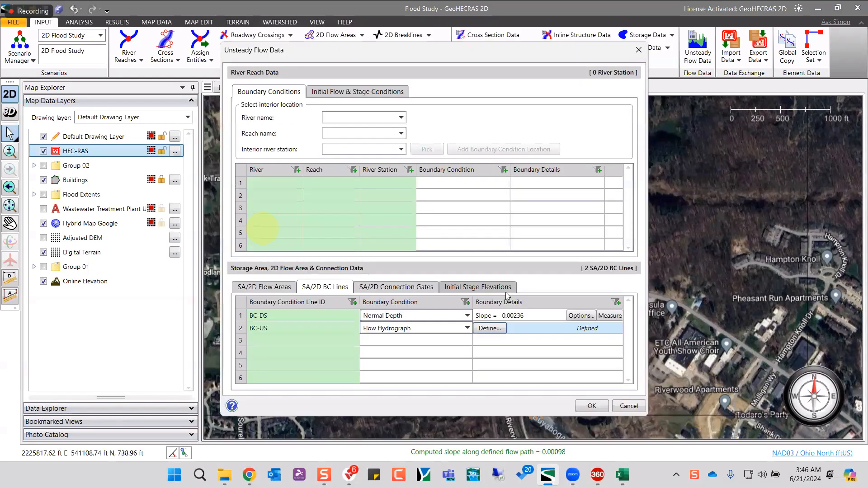
# - Set the 2D Area's initial stage elevation to 728 ft in the unsteady flow data
pyautogui.click(494, 290)
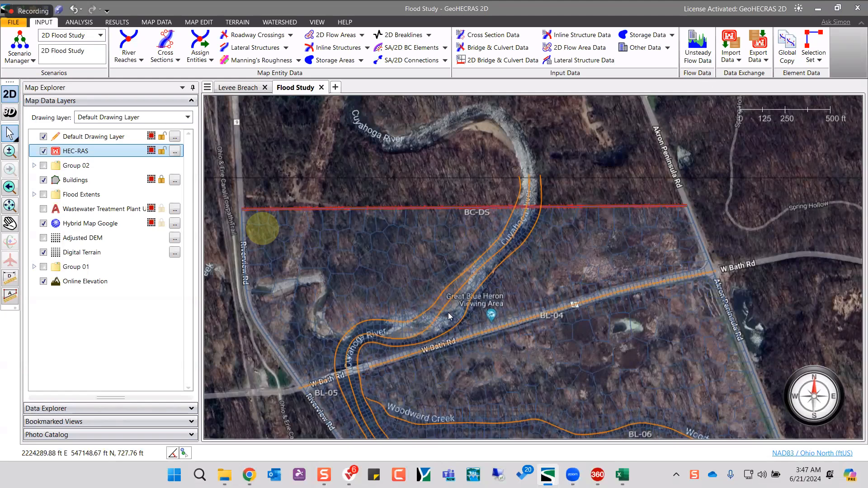
pyautogui.click(697, 47)
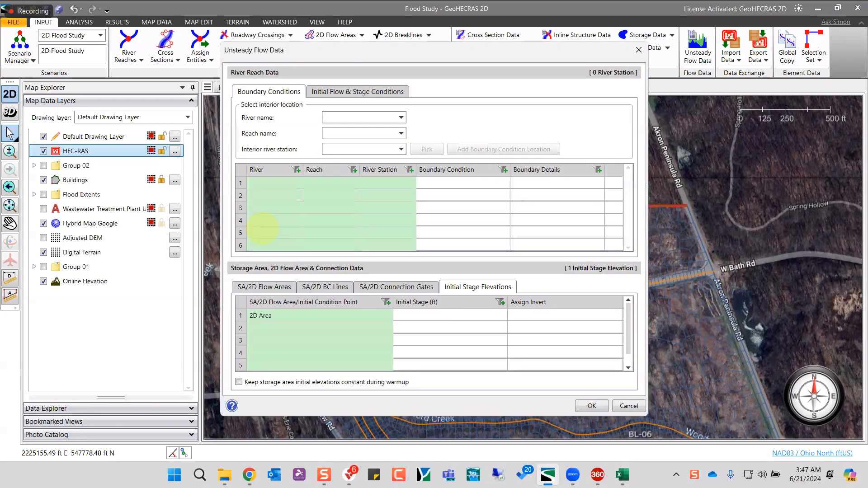
pyautogui.click(456, 315)
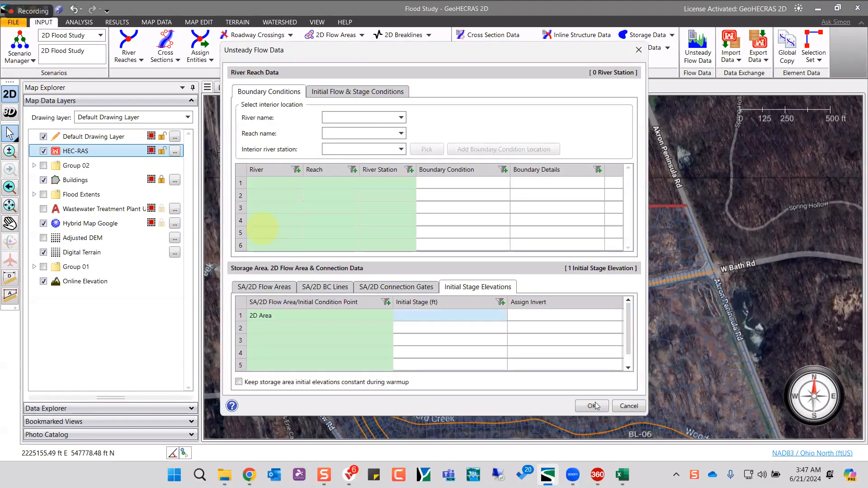
pyautogui.write('728')
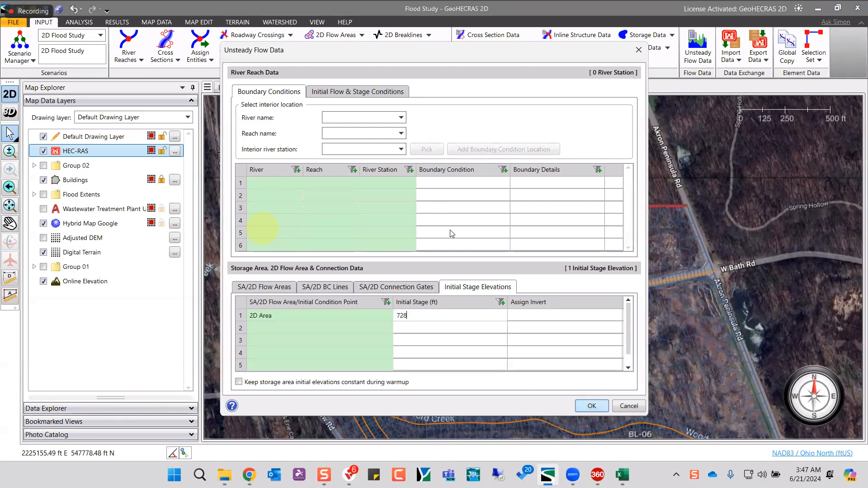
pyautogui.press('Return')
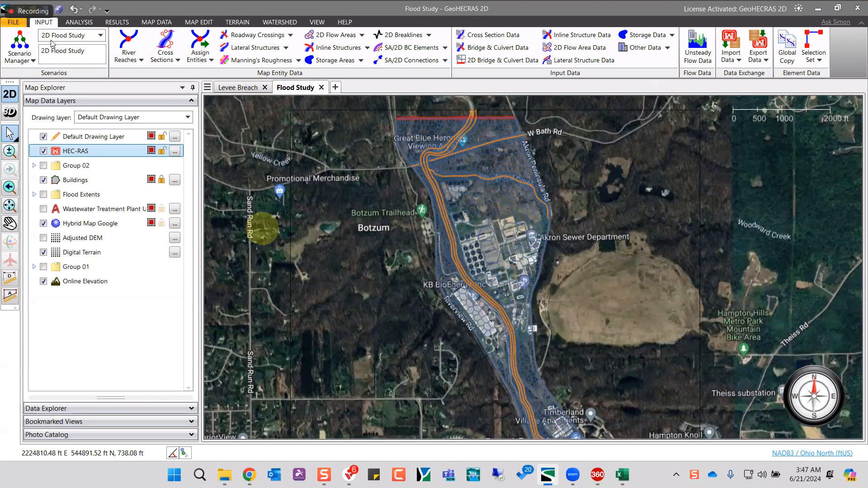
# - Run the unsteady flow computation for the 2D Flood Study scenario, with the simulation window starting on 21Jun2024
pyautogui.scroll(-1, 492, 227)
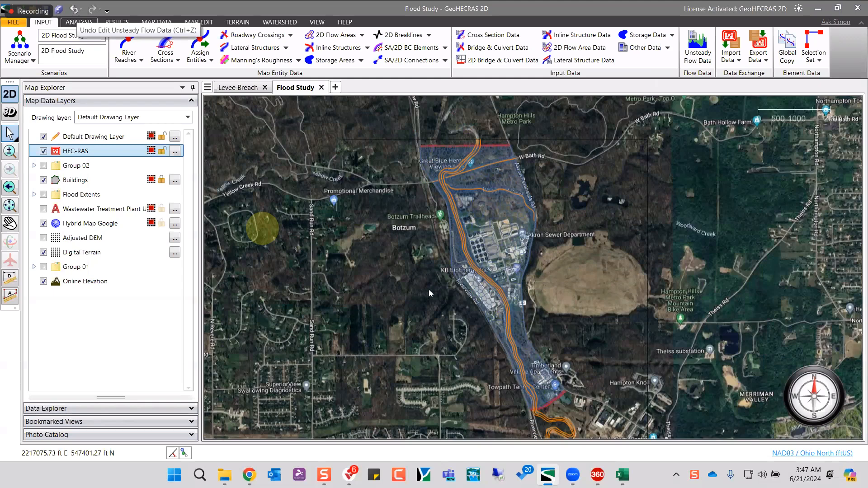
pyautogui.click(424, 275)
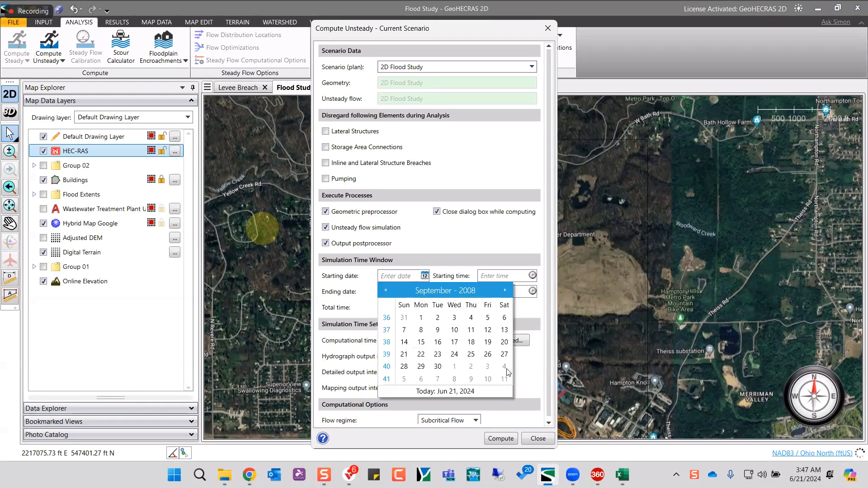
pyautogui.click(456, 391)
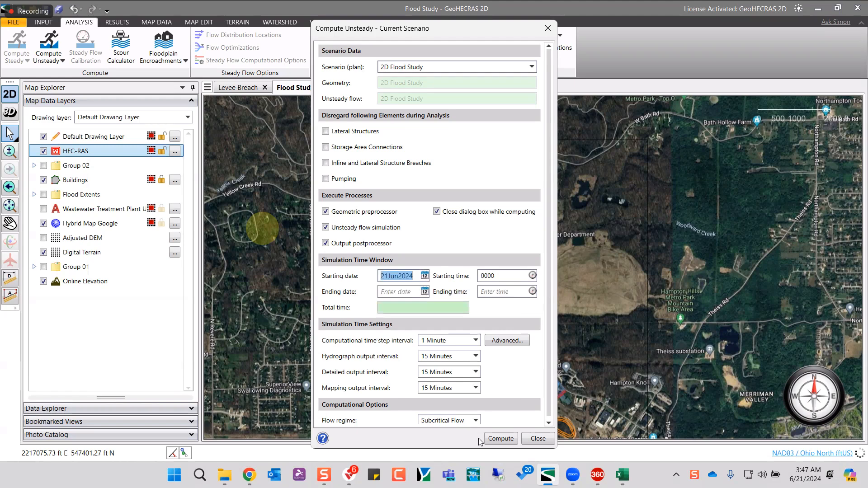
pyautogui.click(498, 442)
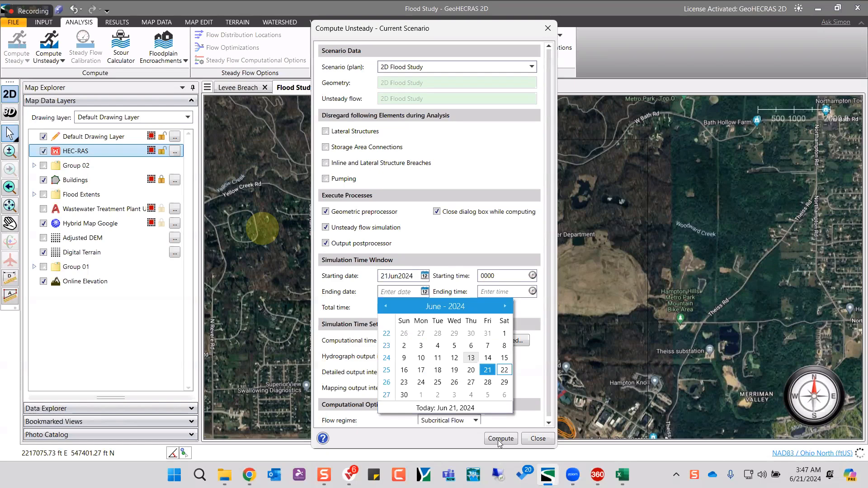
pyautogui.click(498, 442)
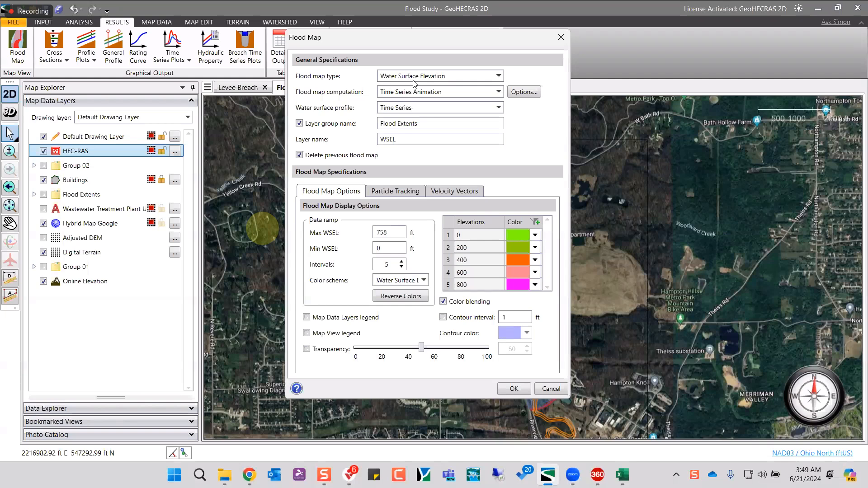
# - Generate a Flood Depth flood map as a Time Series Animation of the computed results
pyautogui.hotkey('alt', 'Down')
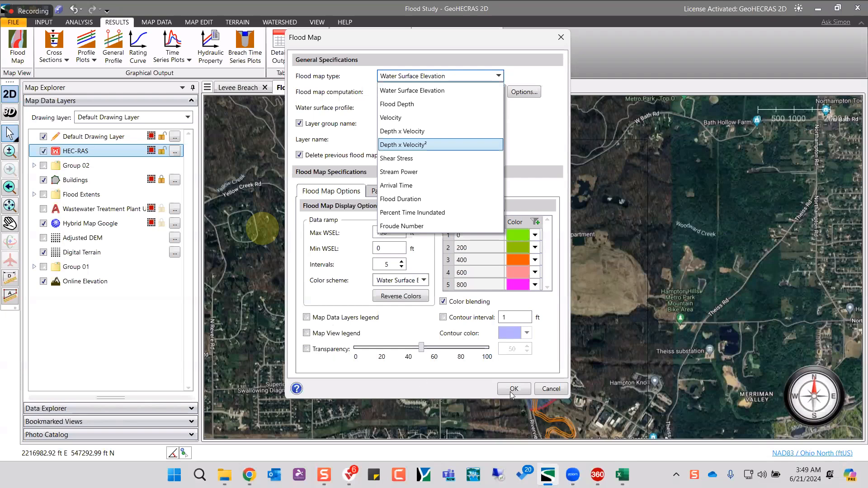
pyautogui.press('Down')
pyautogui.press('Return')
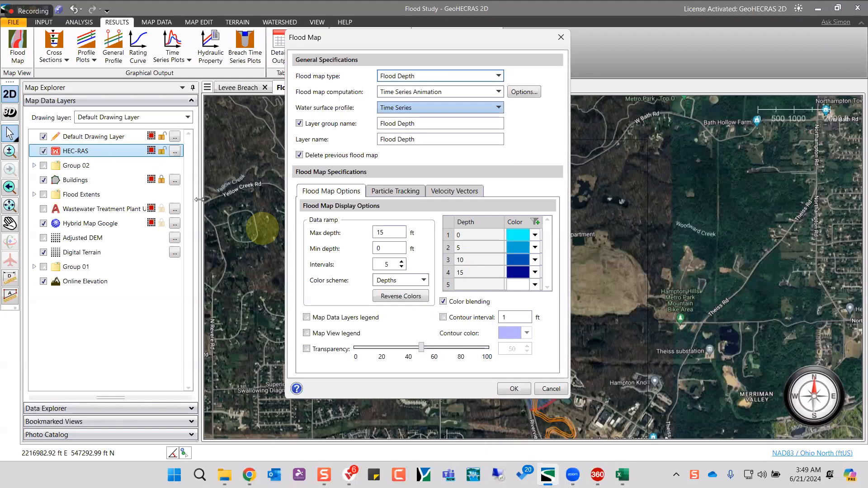
pyautogui.click(524, 92)
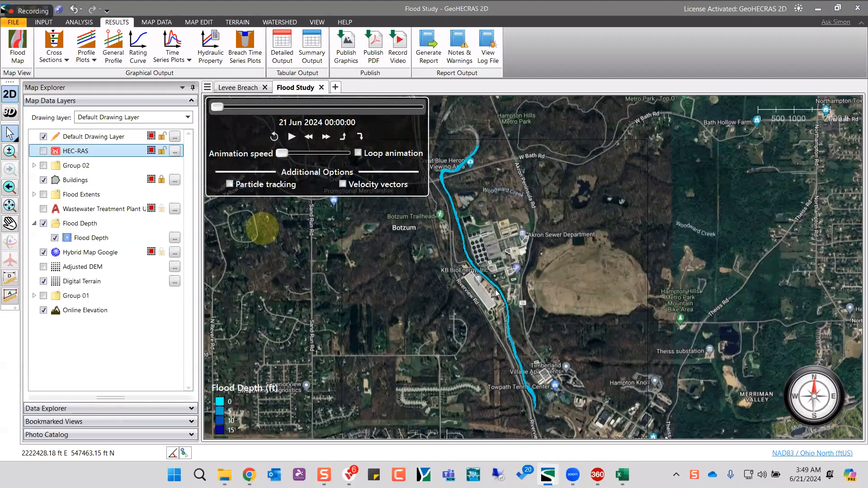
# - Play the flood depth animation around the treatment plant and turn on particle tracking
pyautogui.scroll(3, 495, 292)
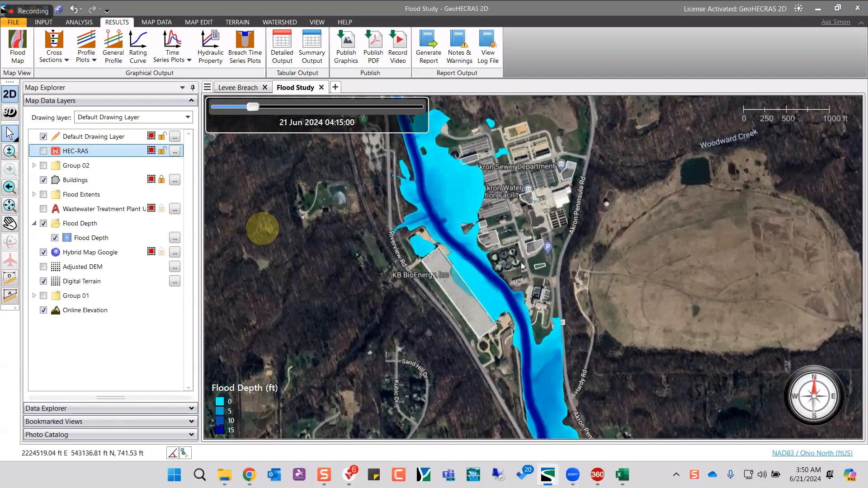
pyautogui.scroll(1, 453, 281)
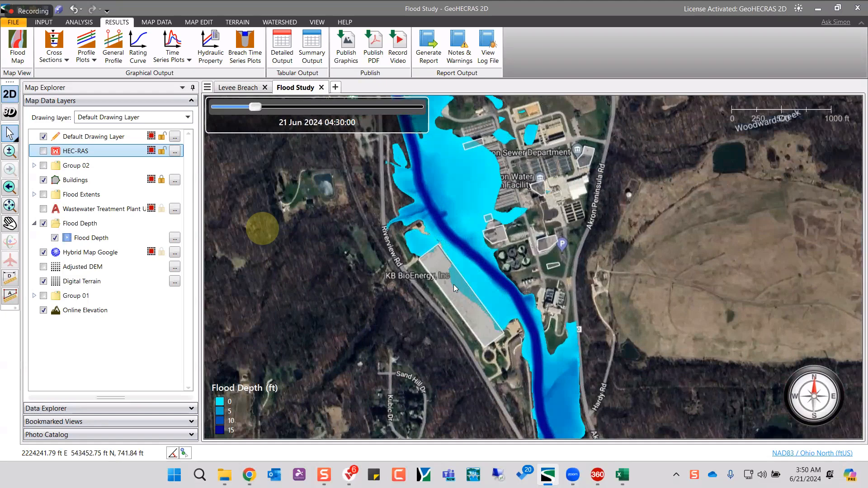
pyautogui.scroll(2, 453, 283)
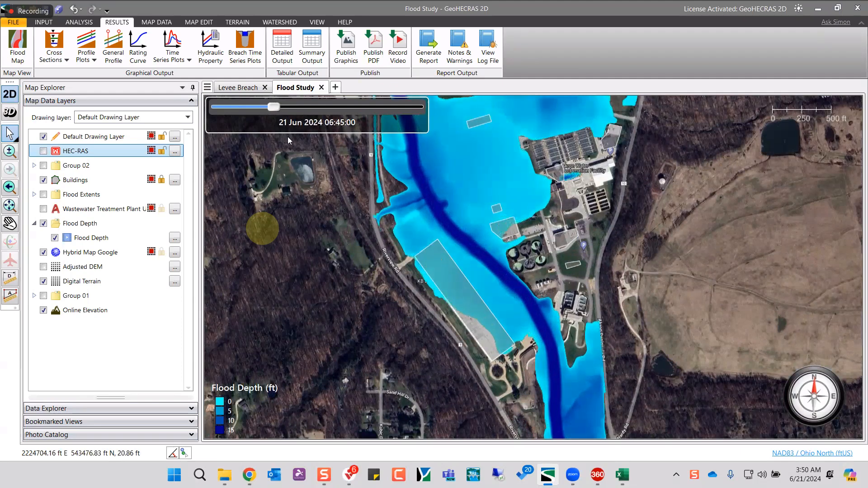
pyautogui.moveTo(229, 129)
pyautogui.click(229, 184)
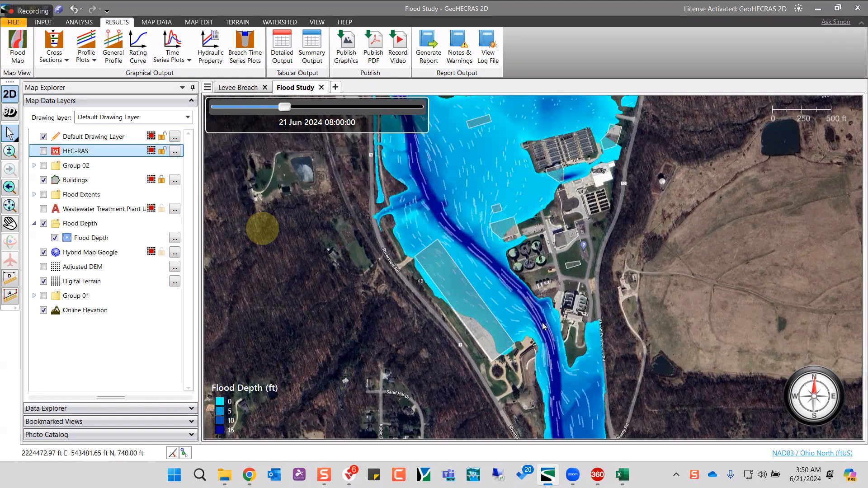
# - Show the HEC-RAS layer and hide the Flood Depth layer group around the large building beside the river
pyautogui.scroll(2, 448, 262)
pyautogui.scroll(1, 411, 221)
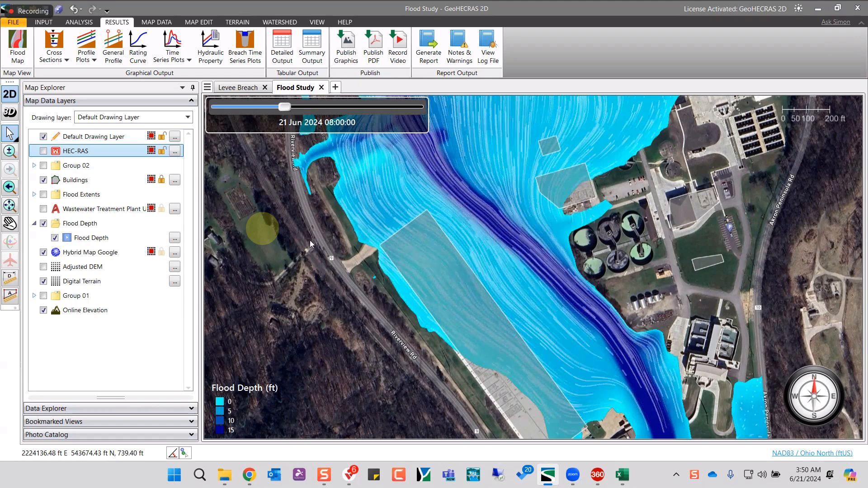
pyautogui.click(43, 151)
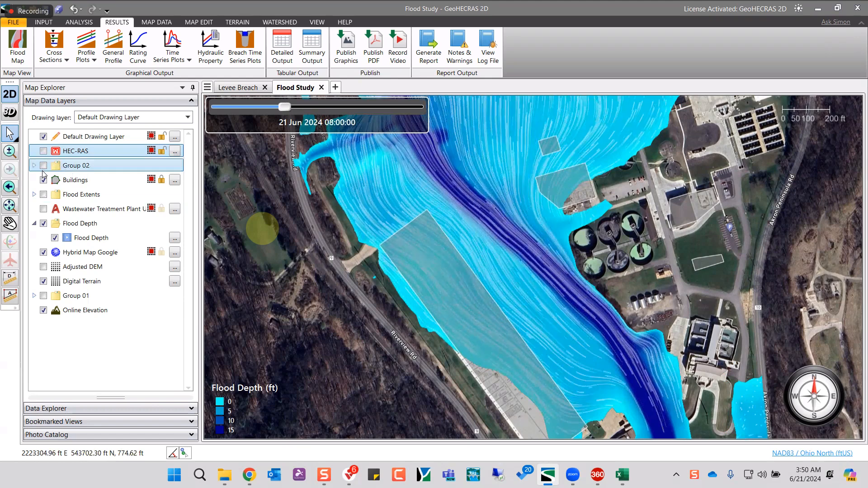
pyautogui.click(44, 224)
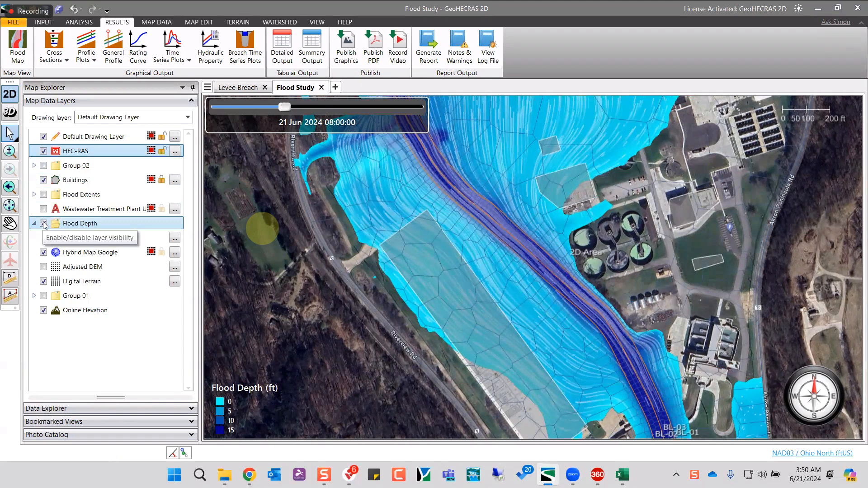
pyautogui.click(44, 223)
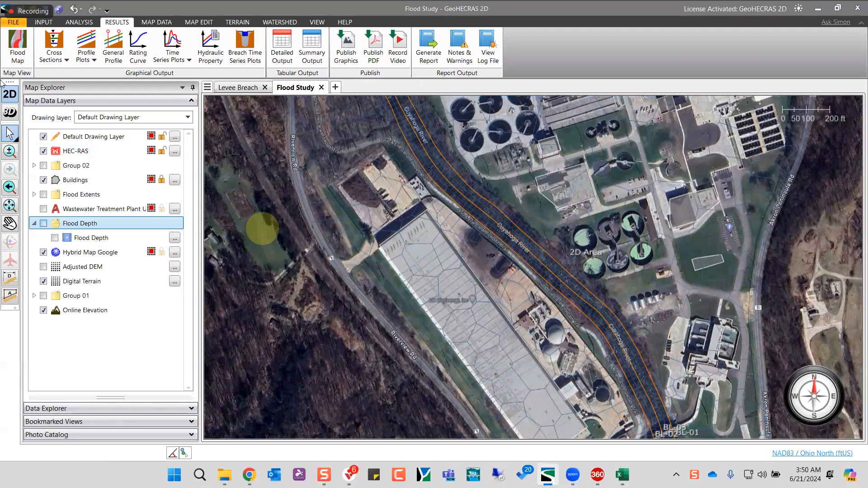
# - Assign 2D conveyance obstructions as multiple blocks from the Buildings polygon shapefile layer
pyautogui.click(44, 22)
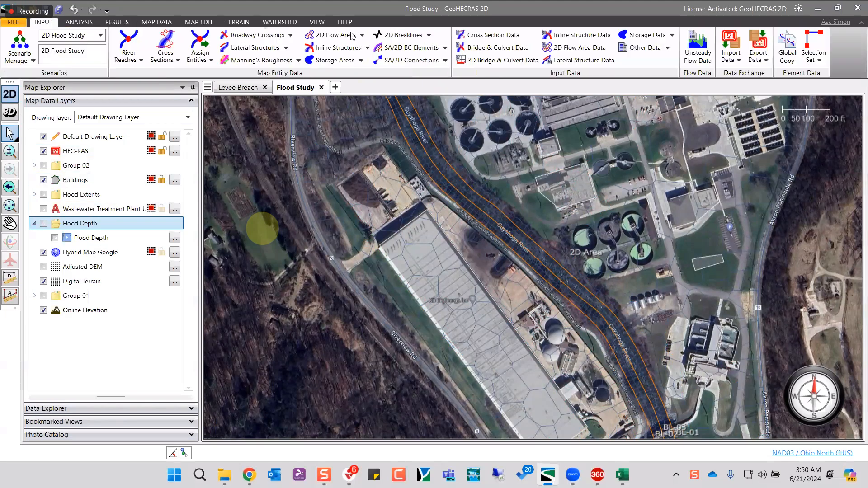
pyautogui.click(352, 36)
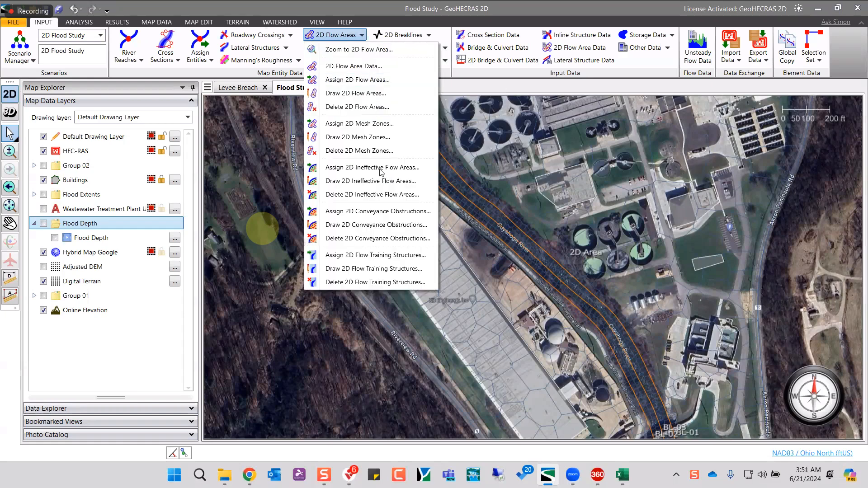
pyautogui.click(373, 212)
pyautogui.click(382, 212)
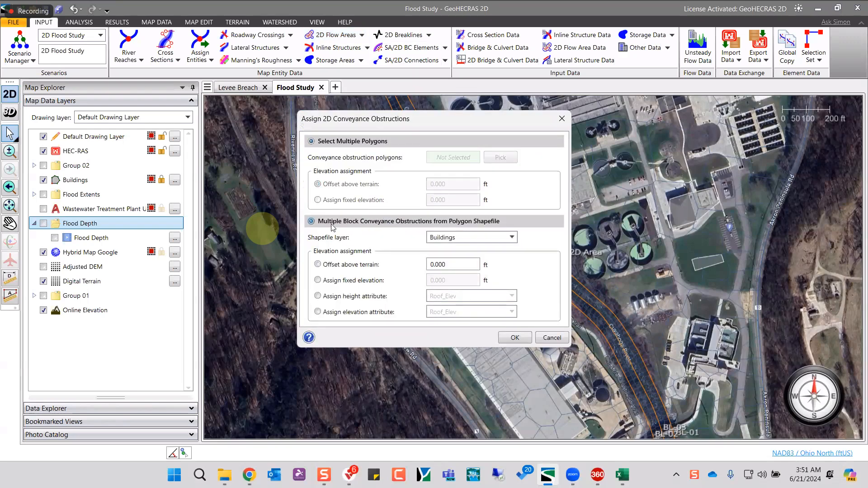
pyautogui.click(440, 241)
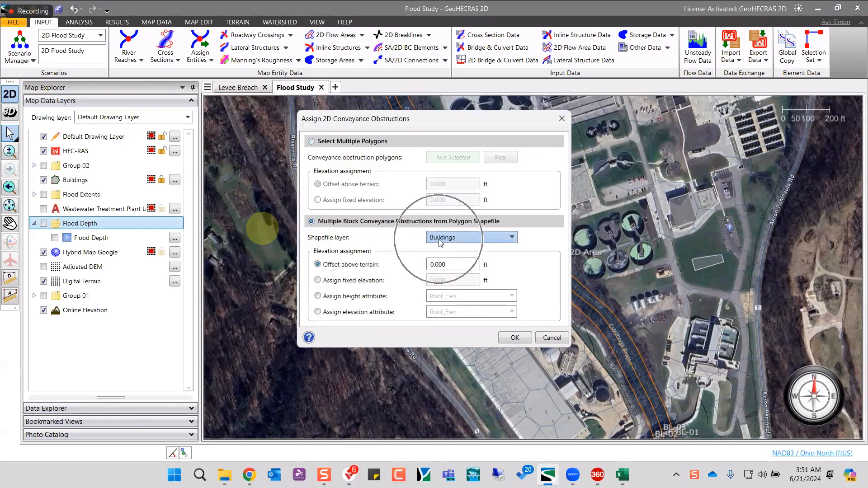
pyautogui.click(337, 315)
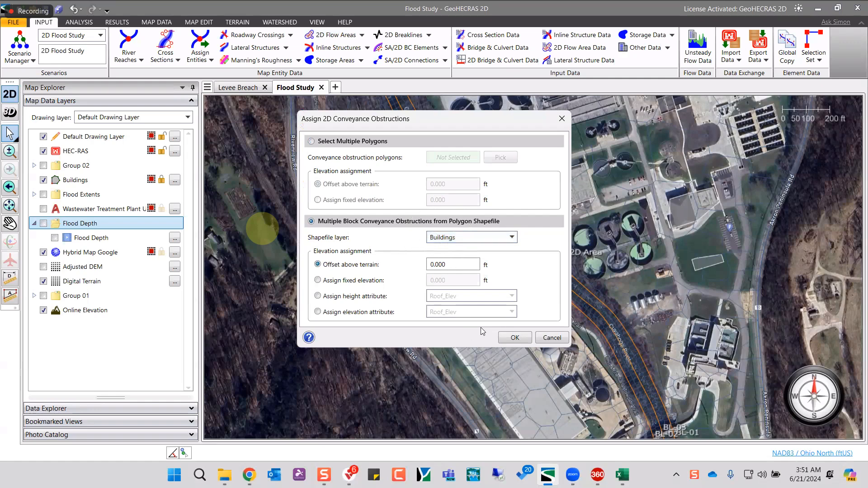
pyautogui.click(514, 342)
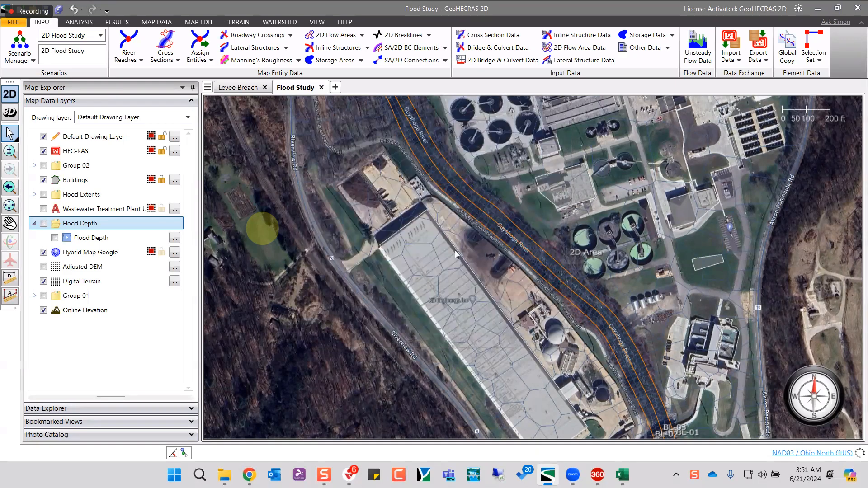
# - Open the 2D Area's flow area data and update its adaptive mesh to account for the building obstructions
pyautogui.scroll(-3, 441, 267)
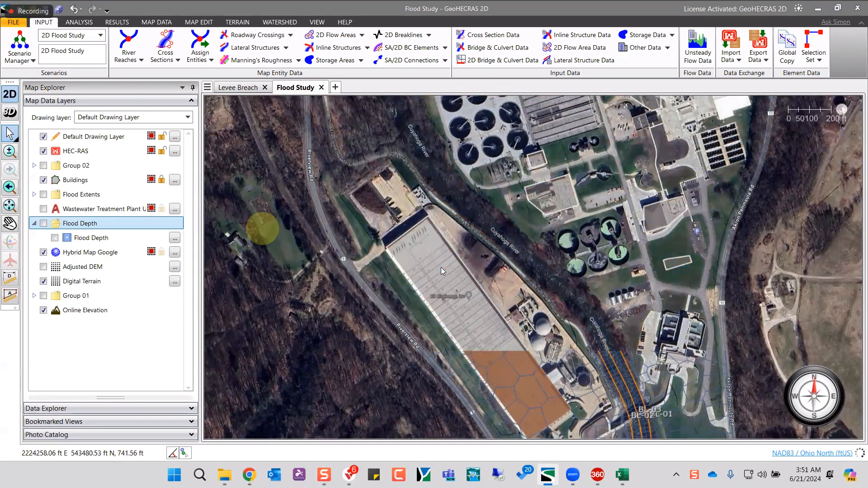
pyautogui.scroll(-2, 440, 267)
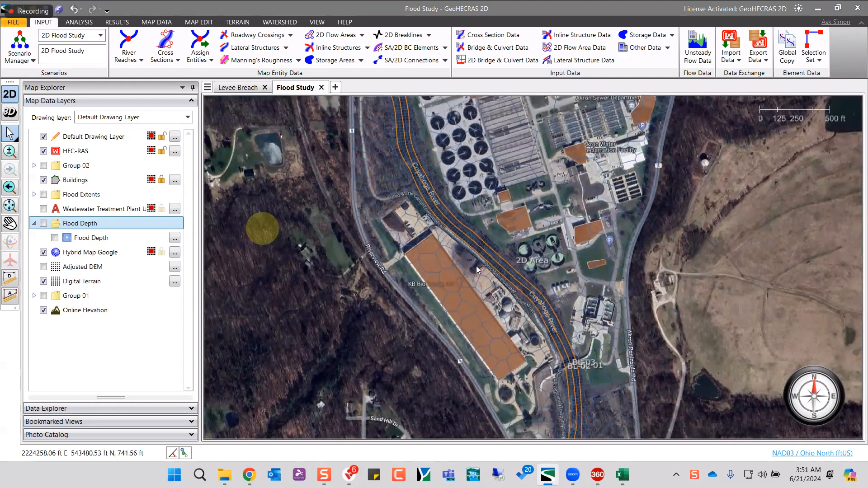
pyautogui.scroll(-2, 478, 266)
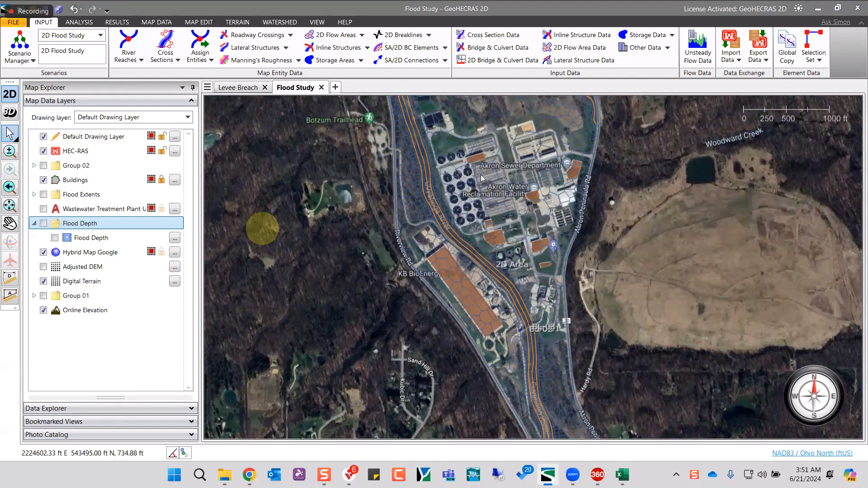
pyautogui.doubleClick(481, 175)
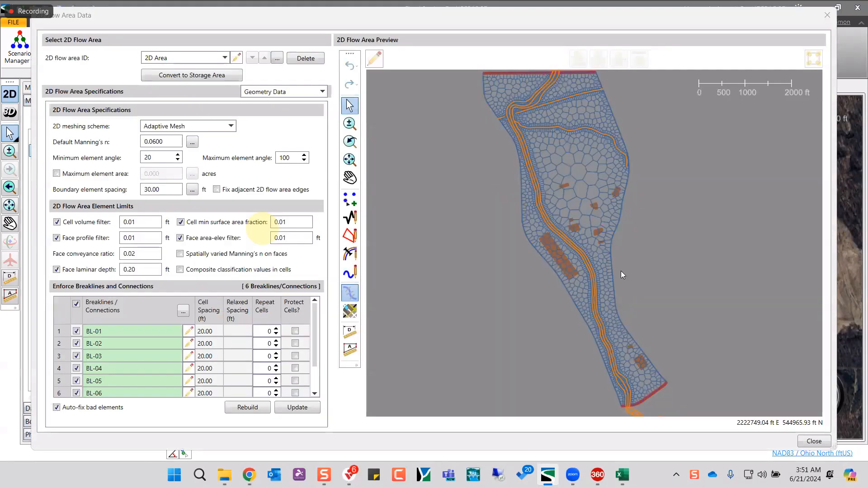
pyautogui.scroll(2, 574, 251)
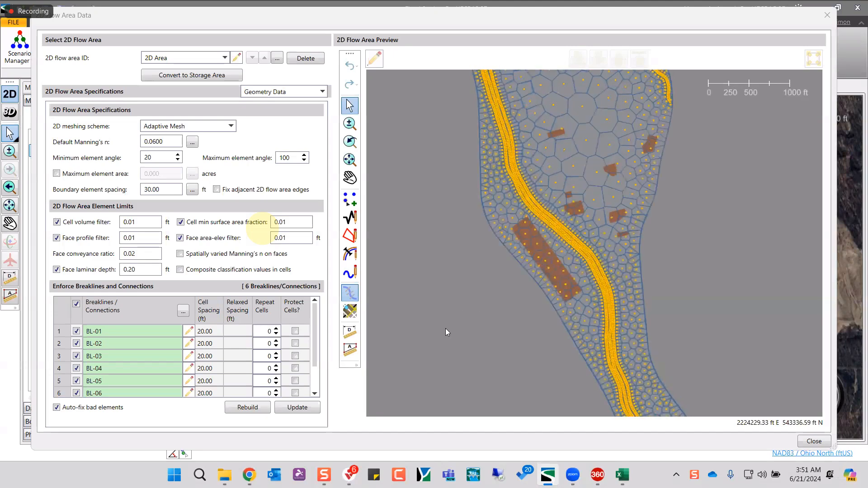
pyautogui.click(298, 408)
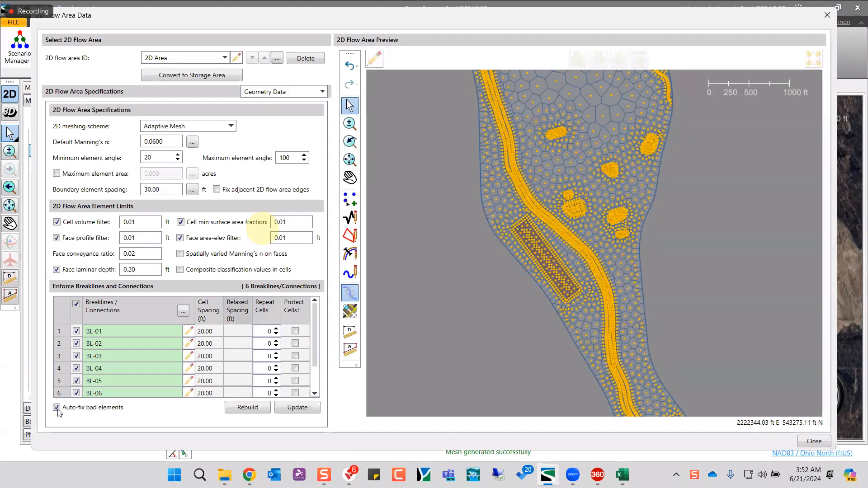
# - Turn off automatic fixing of bad elements for the 2D Area mesh and close the flow area data
pyautogui.click(58, 412)
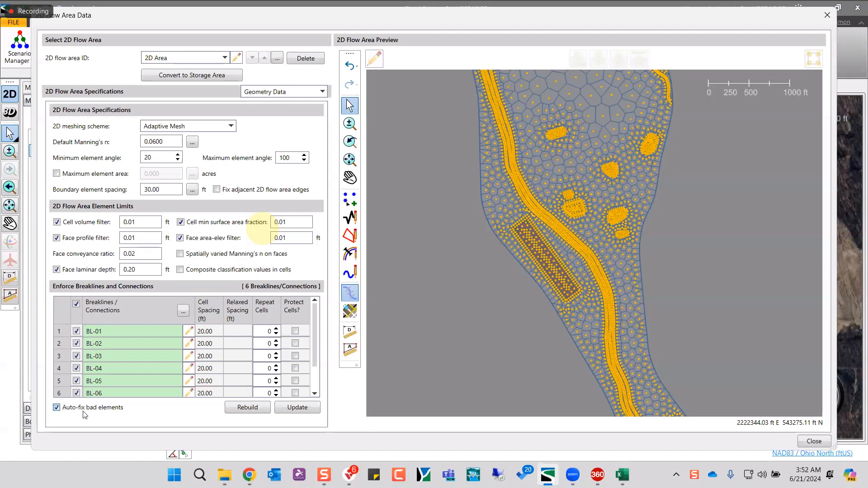
pyautogui.press('space')
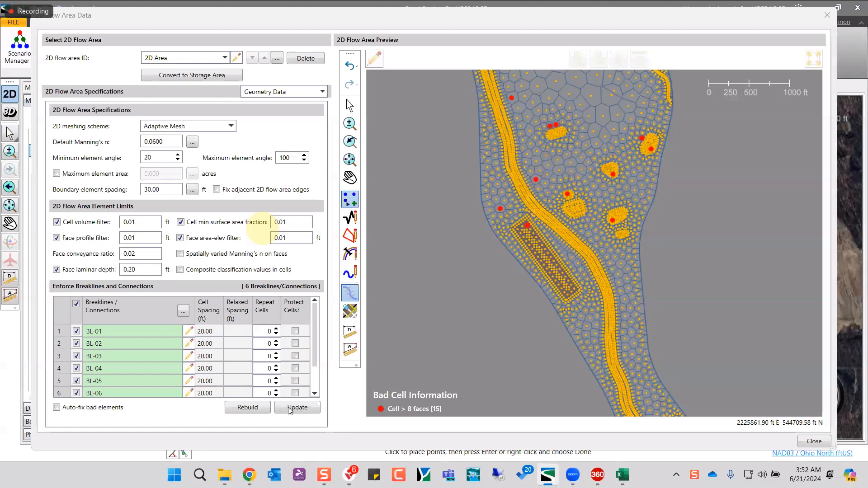
pyautogui.click(808, 443)
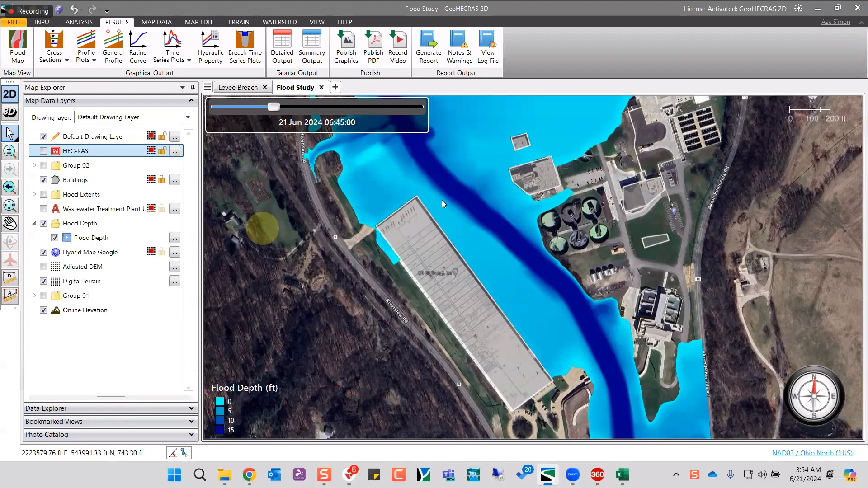
# - Switch the flood depth animation from particle tracking to velocity vectors and display the maximum flood depth
pyautogui.moveTo(410, 188)
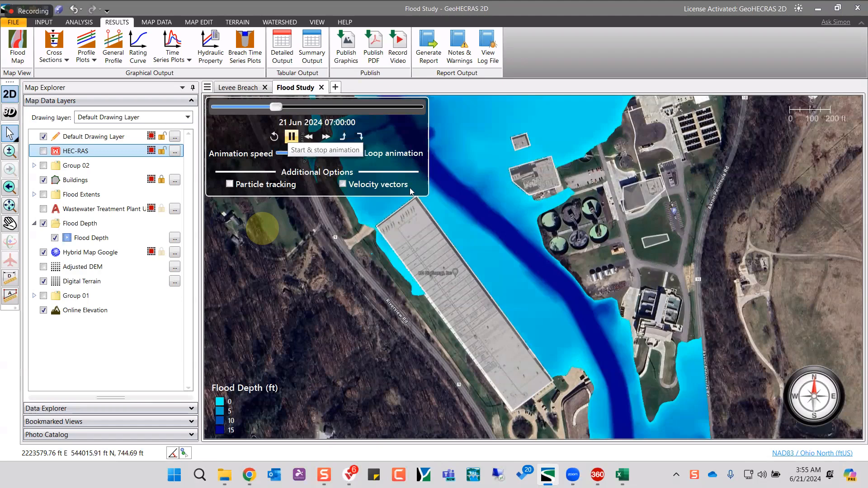
pyautogui.scroll(2, 409, 188)
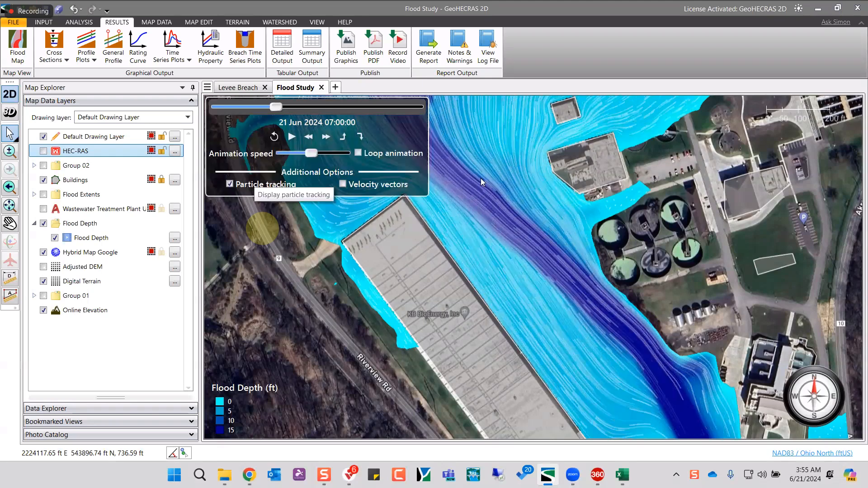
pyautogui.click(255, 184)
pyautogui.click(343, 184)
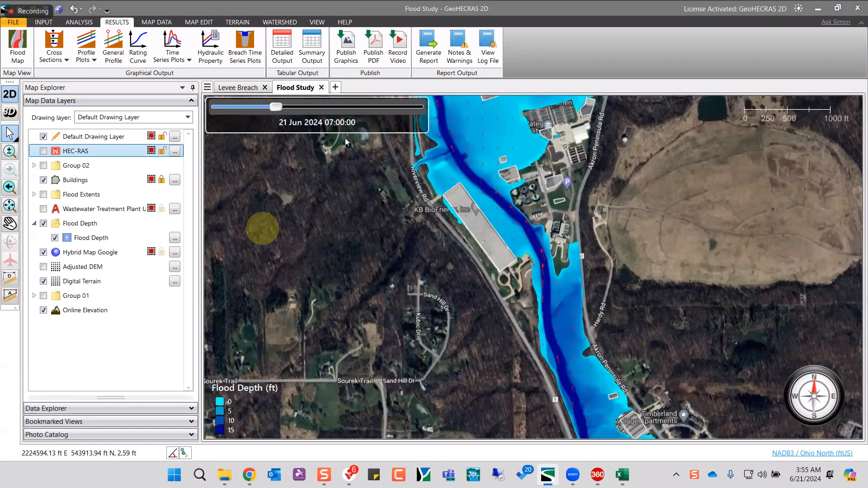
pyautogui.click(343, 136)
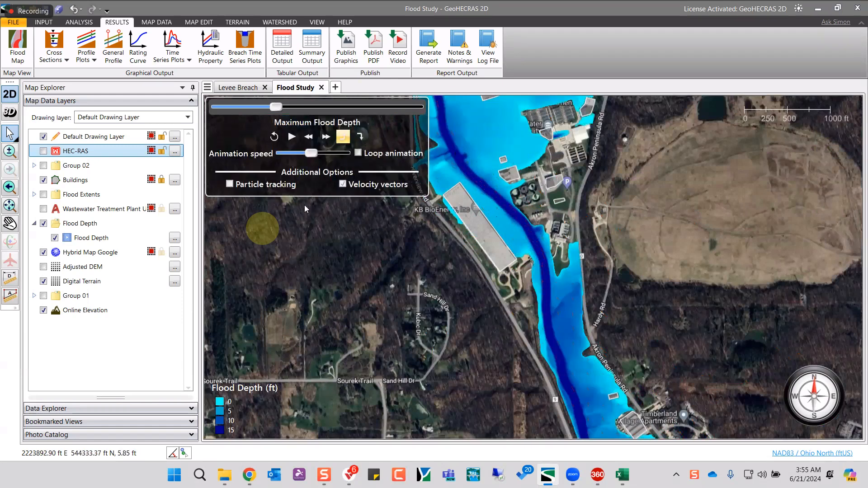
# - Show the HEC-RAS layer again and look over the export options for the Flood Depth layer and the HEC-RAS project
pyautogui.click(101, 240)
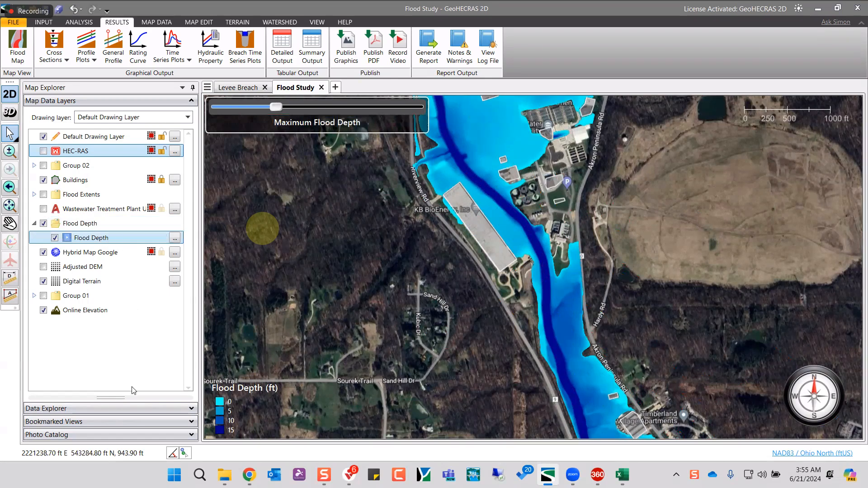
pyautogui.rightClick(102, 238)
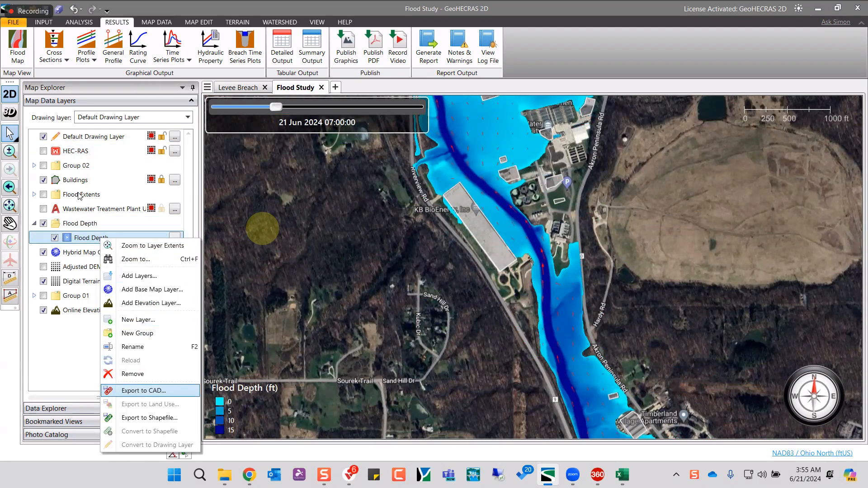
pyautogui.click(45, 159)
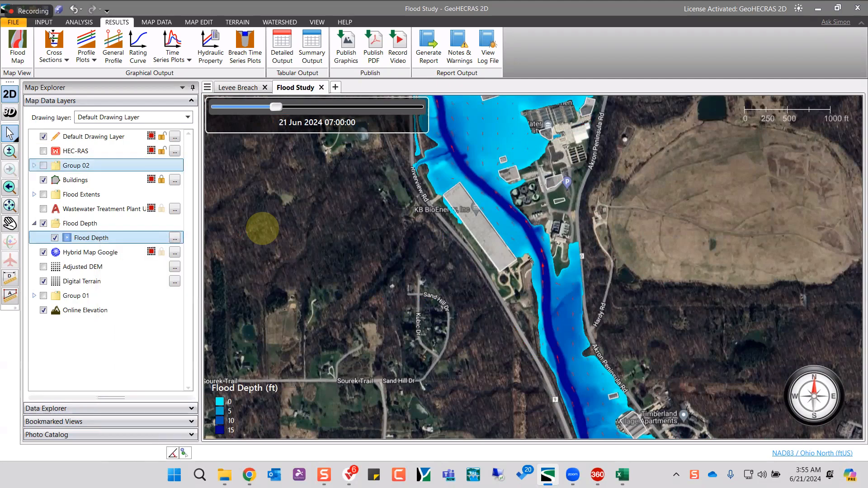
pyautogui.click(753, 61)
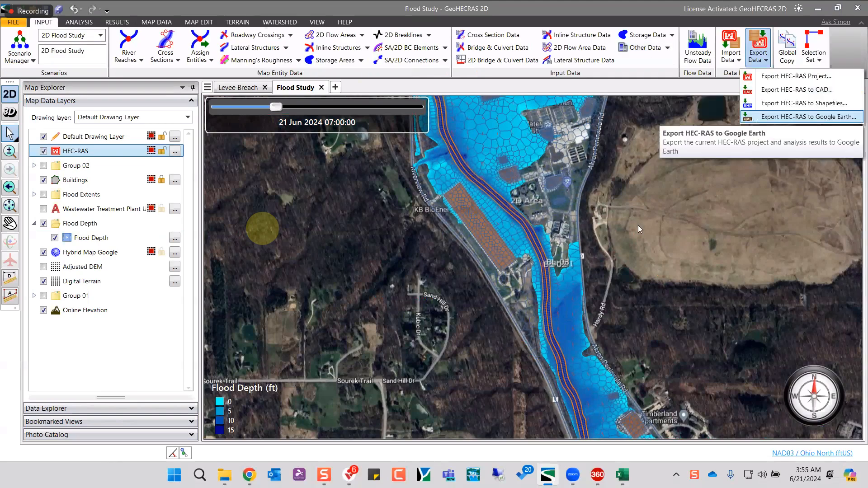
# - Draw a profile line about 1,020 ft long from Riverview Rd across the large building and the river
pyautogui.click(117, 21)
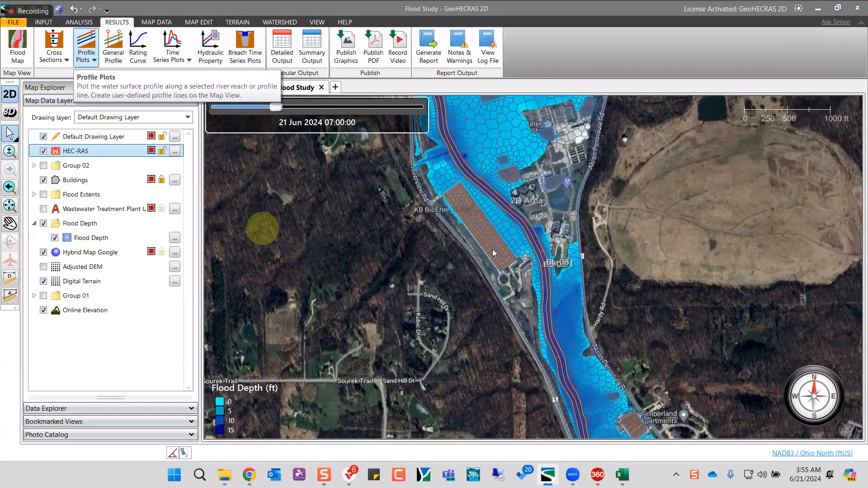
pyautogui.click(93, 63)
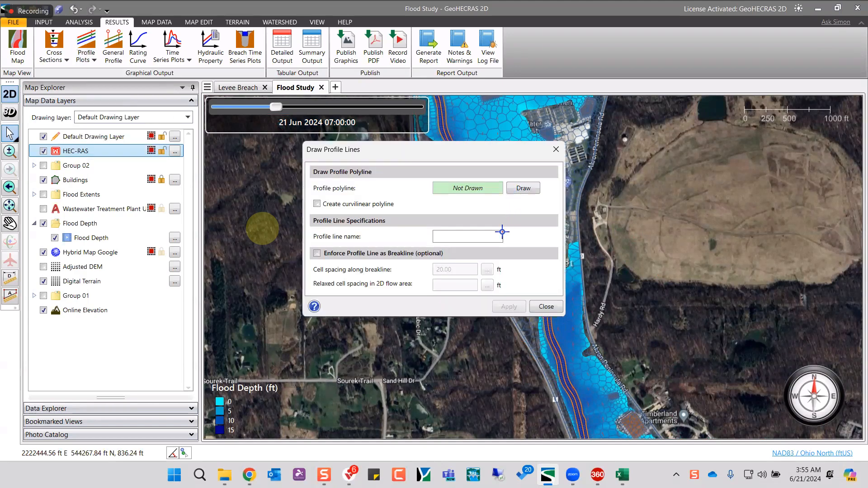
pyautogui.click(523, 188)
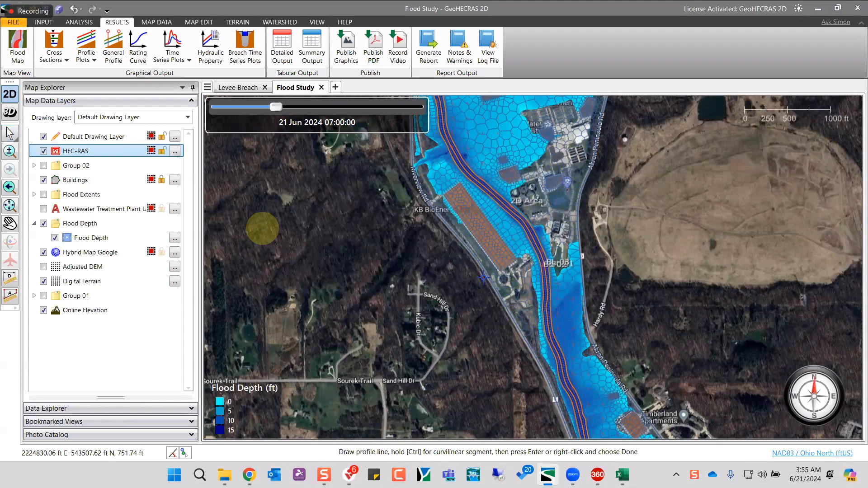
pyautogui.scroll(2, 592, 218)
pyautogui.doubleClick(637, 180)
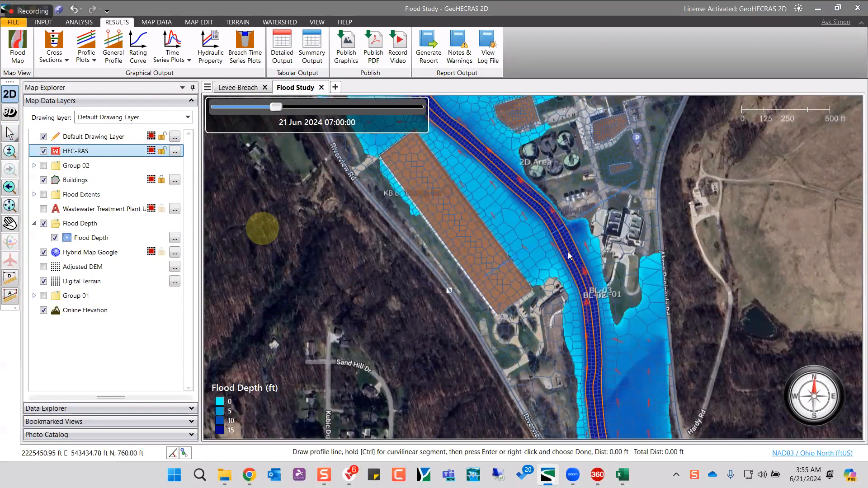
pyautogui.click(545, 307)
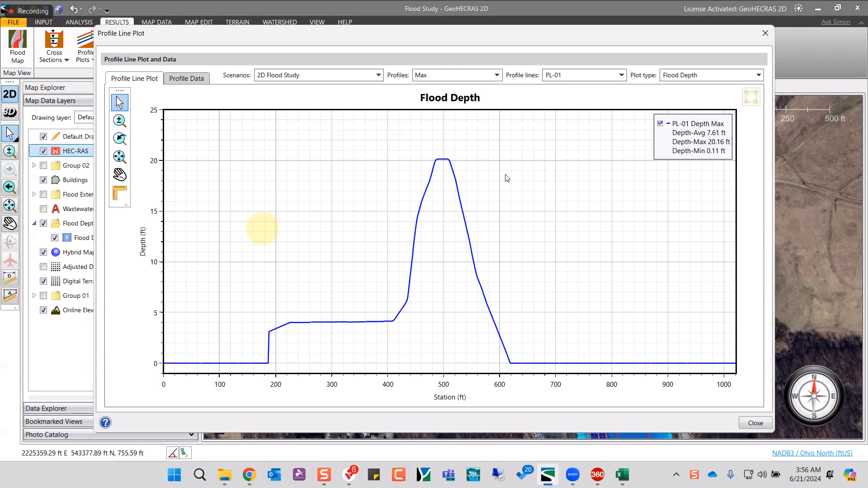
# - Check the export options for the PL-01 plot and profile data, view its Water Surface Elevation plot, and close the profile line plot
pyautogui.rightClick(494, 169)
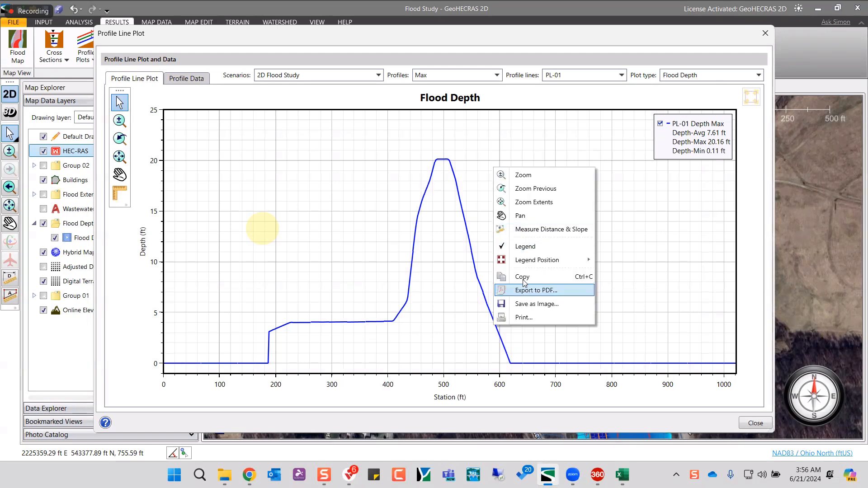
pyautogui.click(179, 79)
pyautogui.rightClick(182, 178)
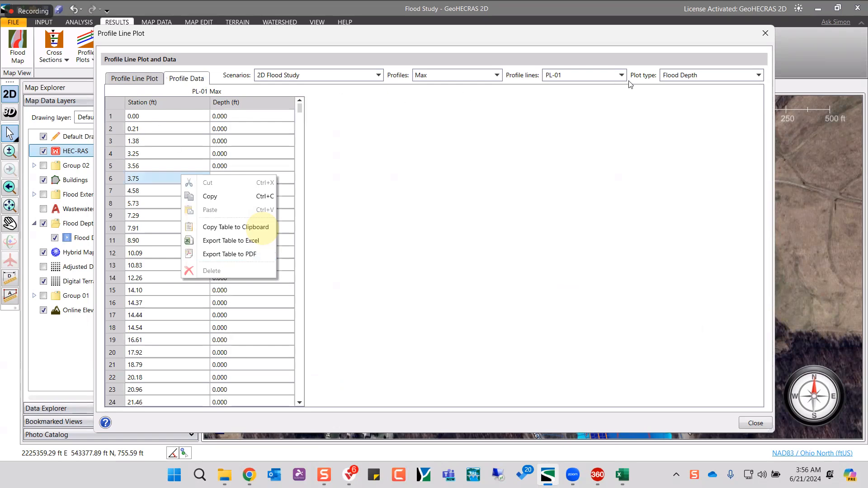
pyautogui.click(677, 78)
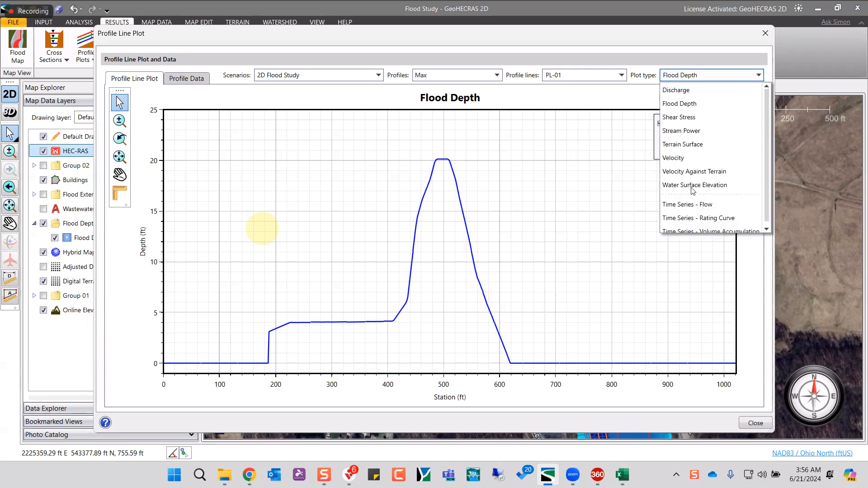
pyautogui.click(693, 186)
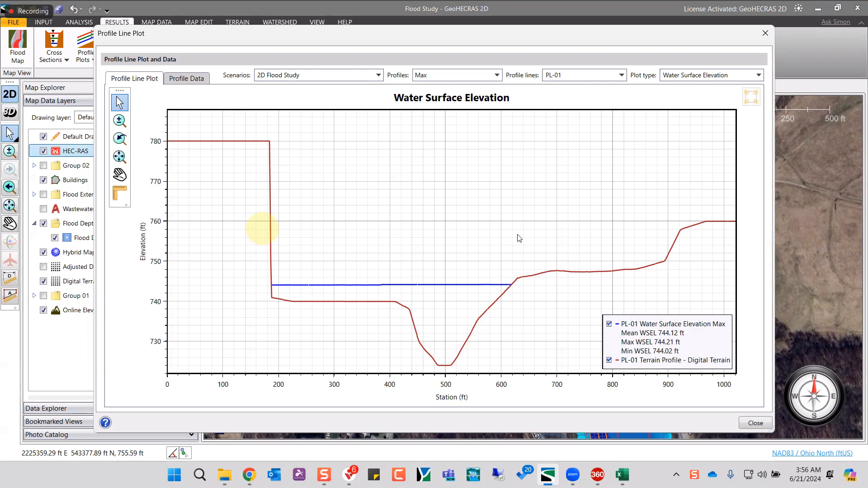
pyautogui.press('Escape')
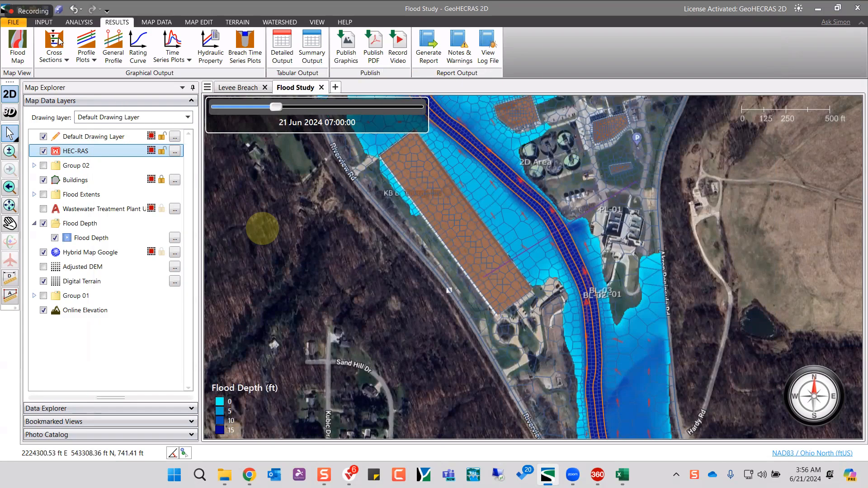
# - Hide the Flood Depth layer group and look over the 2D mesh and aerial imagery around the treatment plant
pyautogui.click(45, 22)
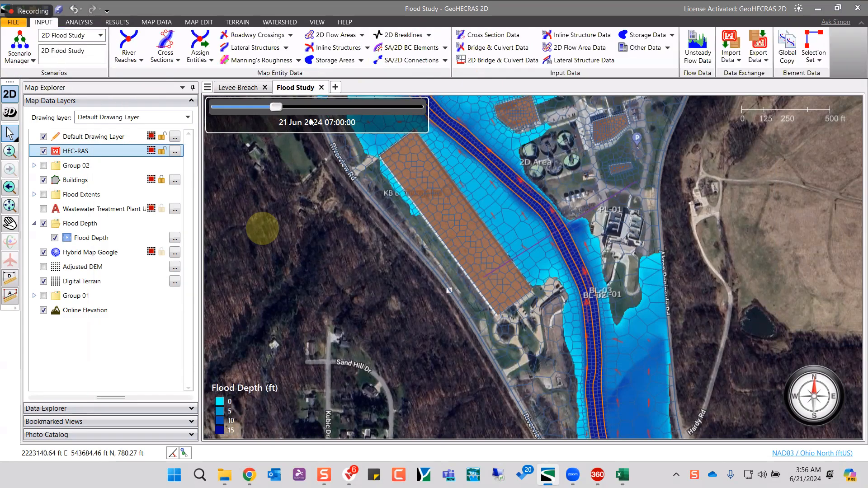
pyautogui.moveTo(312, 121)
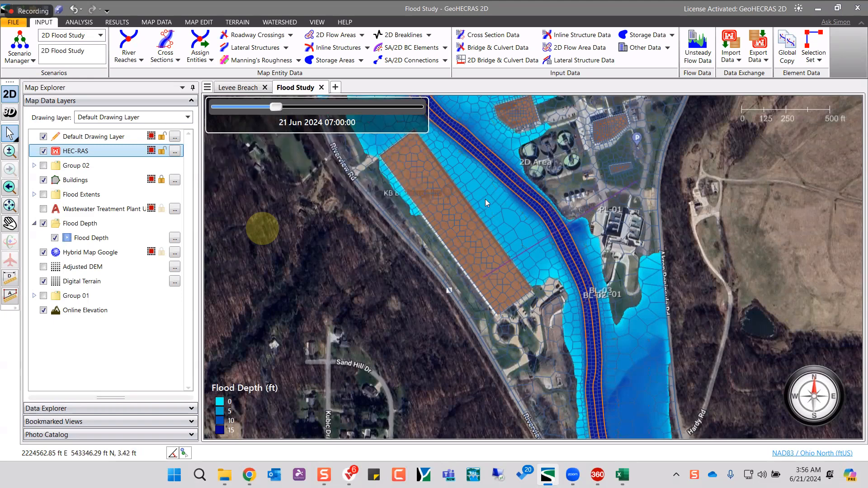
pyautogui.scroll(-2, 502, 295)
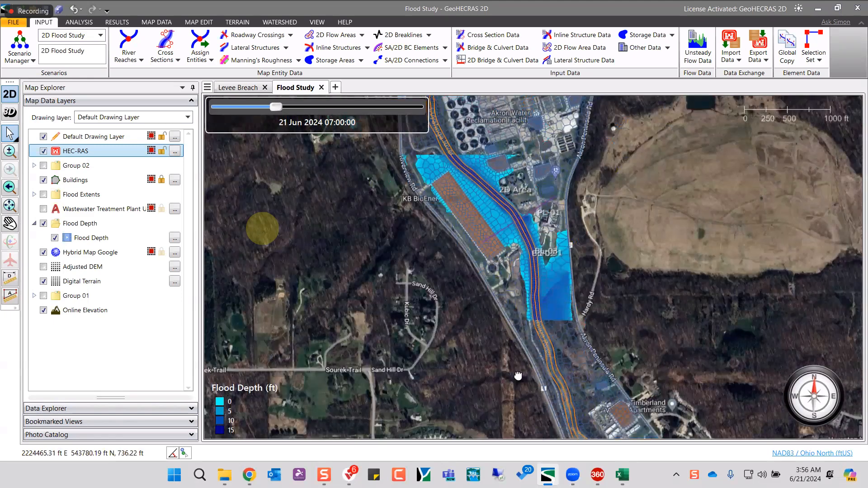
pyautogui.moveTo(461, 179); pyautogui.dragTo(507, 385)
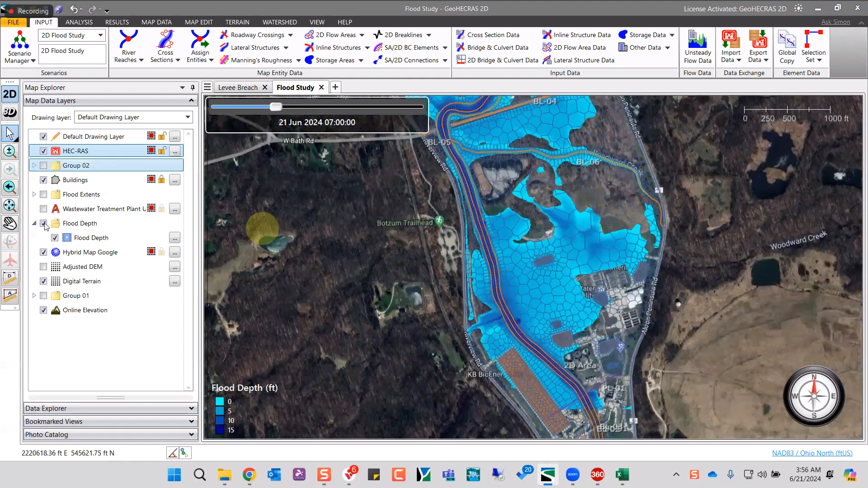
pyautogui.click(44, 224)
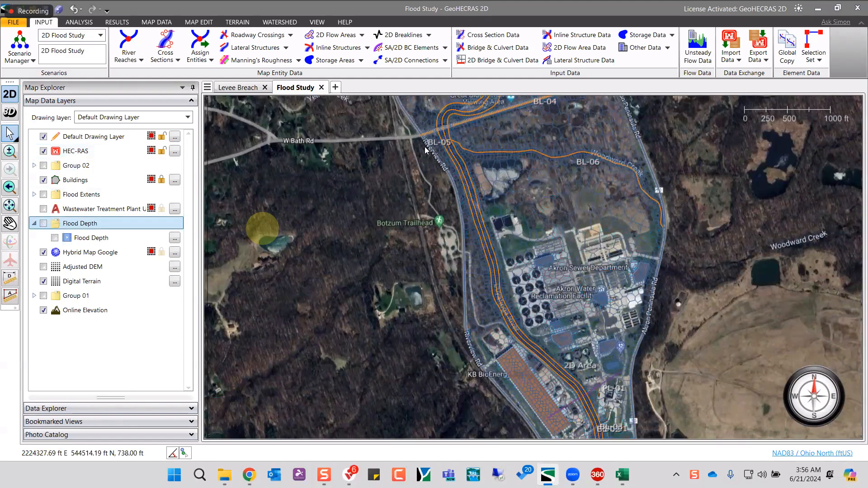
pyautogui.scroll(2, 456, 255)
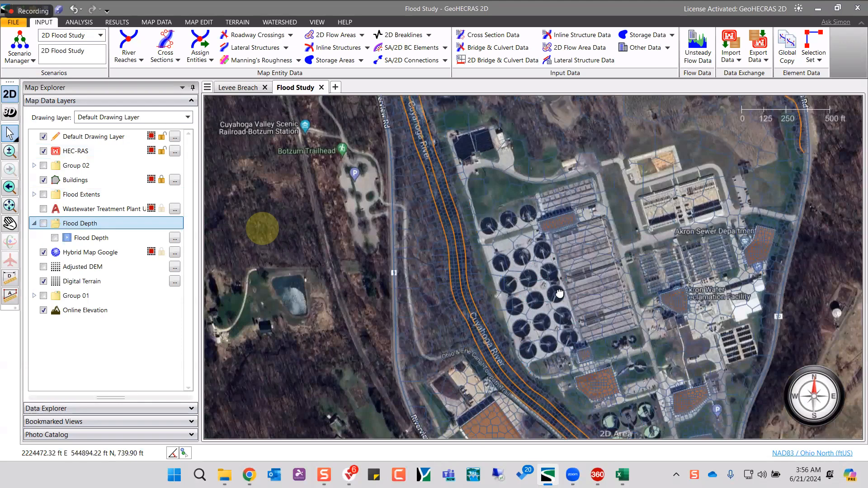
pyautogui.moveTo(463, 204); pyautogui.dragTo(478, 320)
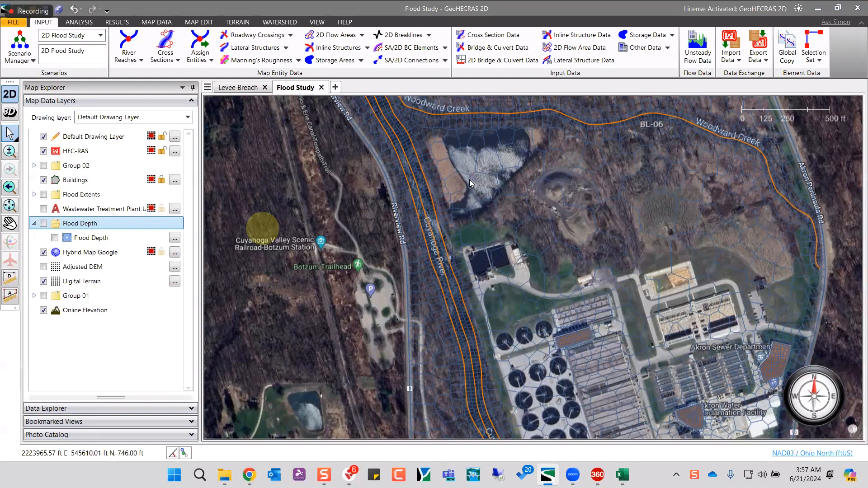
pyautogui.scroll(-3, 458, 167)
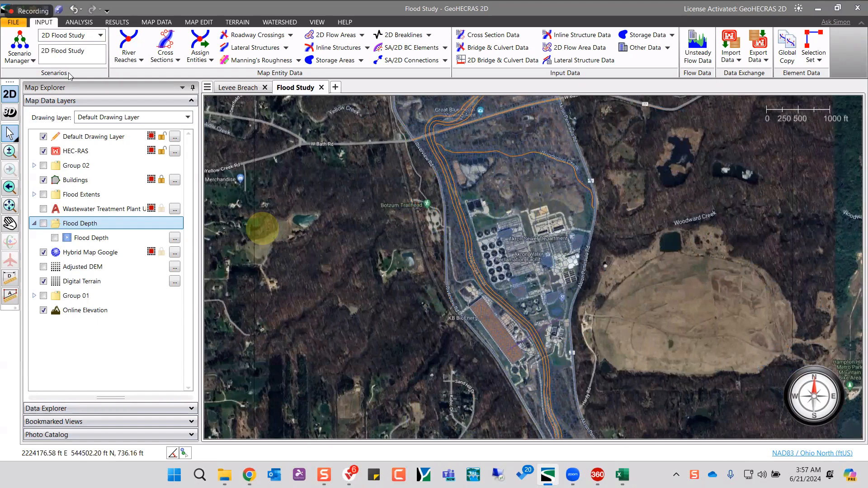
# - Switch to the Default Scenario and look over its 1D cross sections along the Cuyahoga River
pyautogui.click(86, 35)
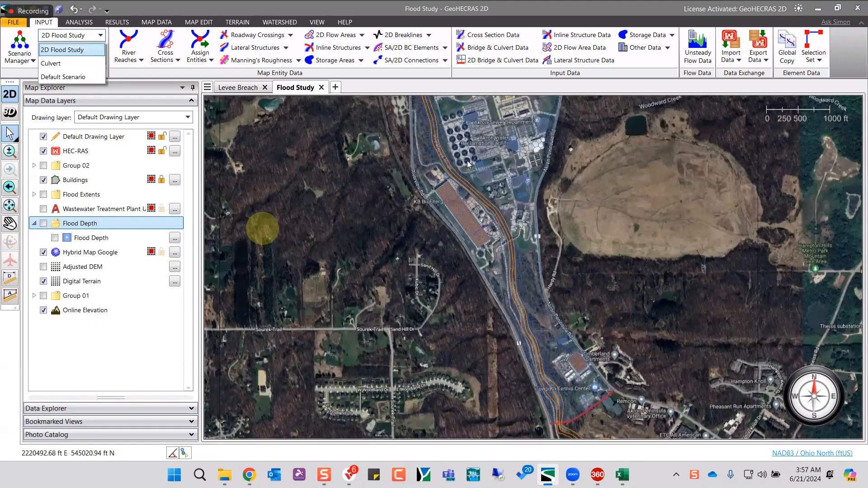
pyautogui.click(63, 77)
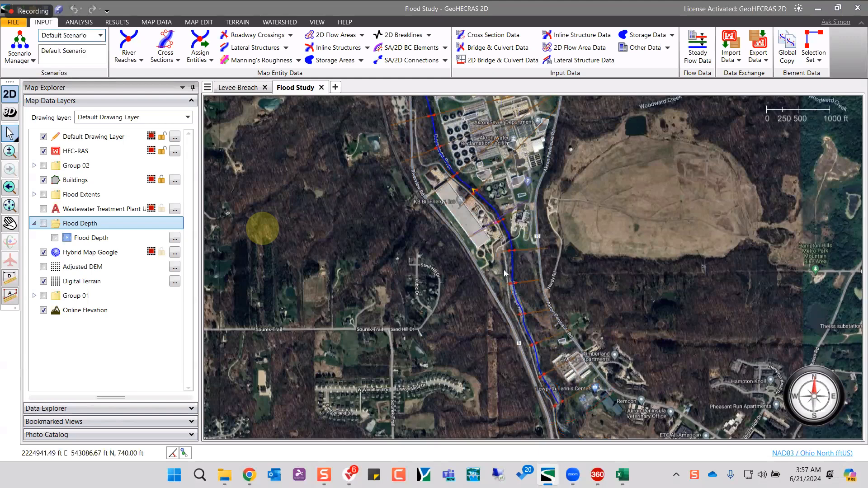
pyautogui.scroll(1, 543, 263)
pyautogui.moveTo(491, 133); pyautogui.dragTo(543, 336)
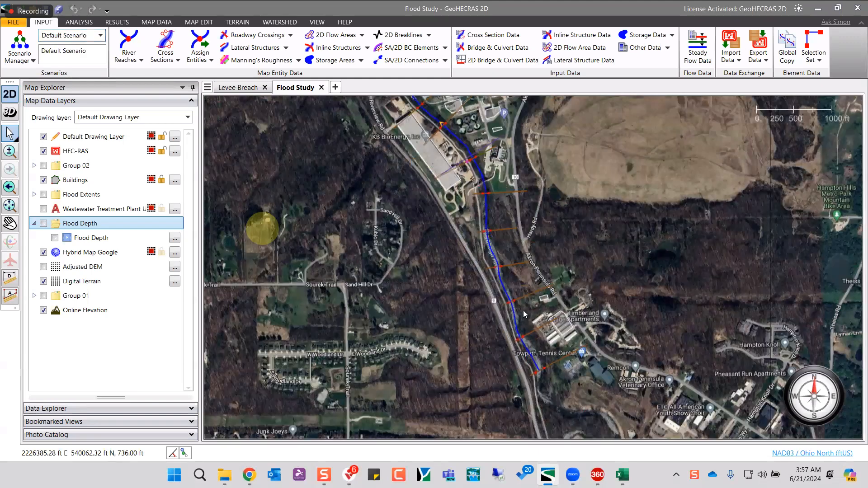
pyautogui.moveTo(469, 174); pyautogui.dragTo(475, 203)
pyautogui.moveTo(484, 254); pyautogui.dragTo(466, 144)
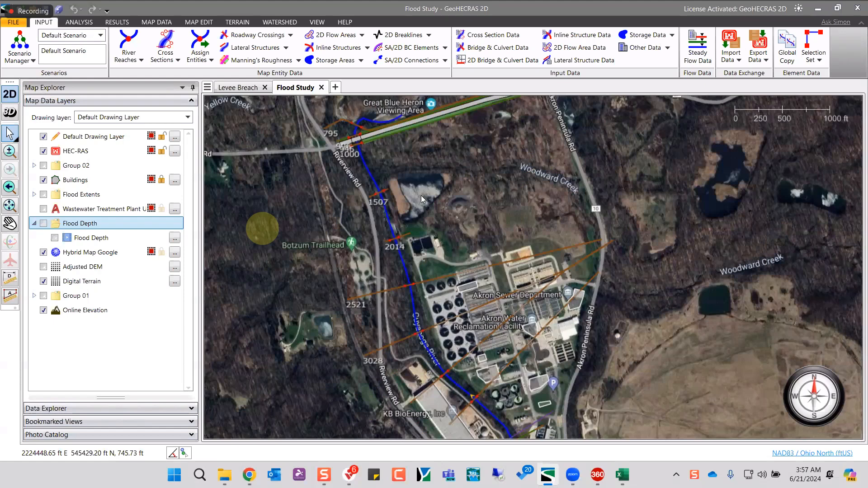
pyautogui.scroll(1, 421, 199)
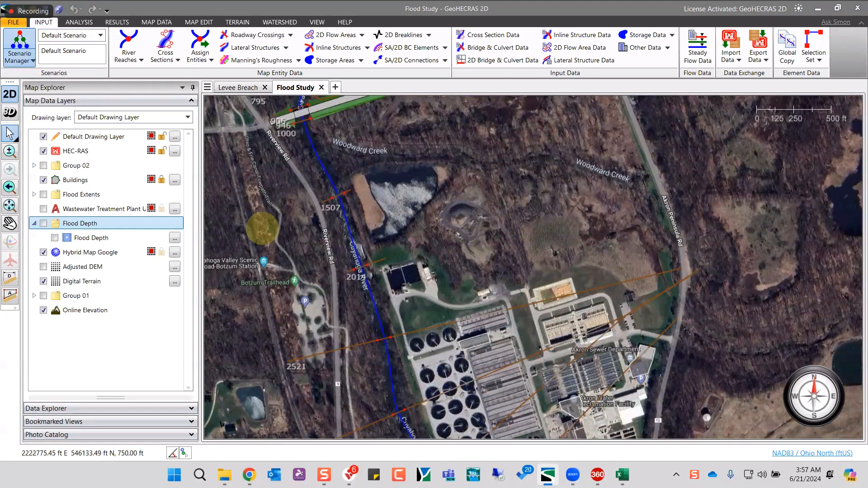
# - Duplicate the Default Scenario with its geometry and steady flow as 1D-2D, and enter Hybrid as its description
pyautogui.write('1D-2D')
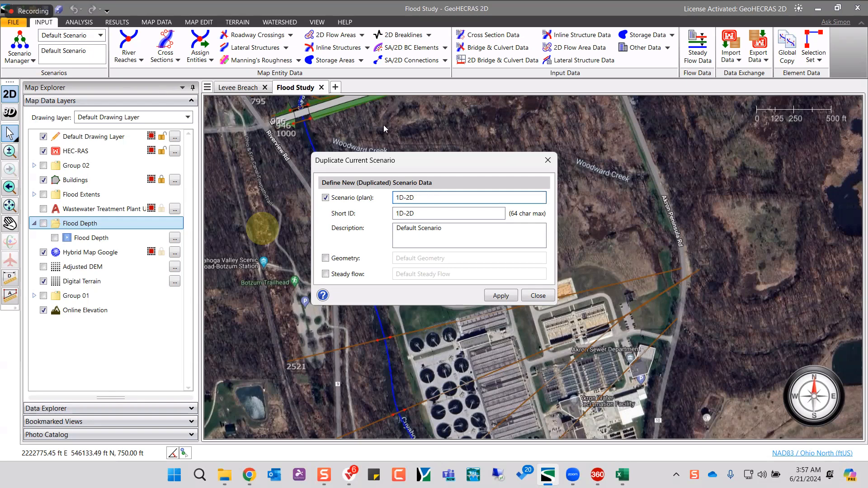
pyautogui.press('Return')
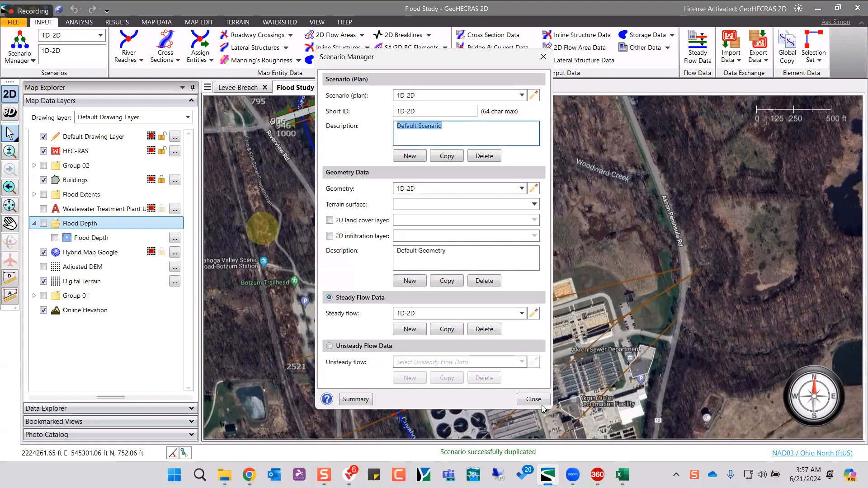
pyautogui.write('Hybrid')
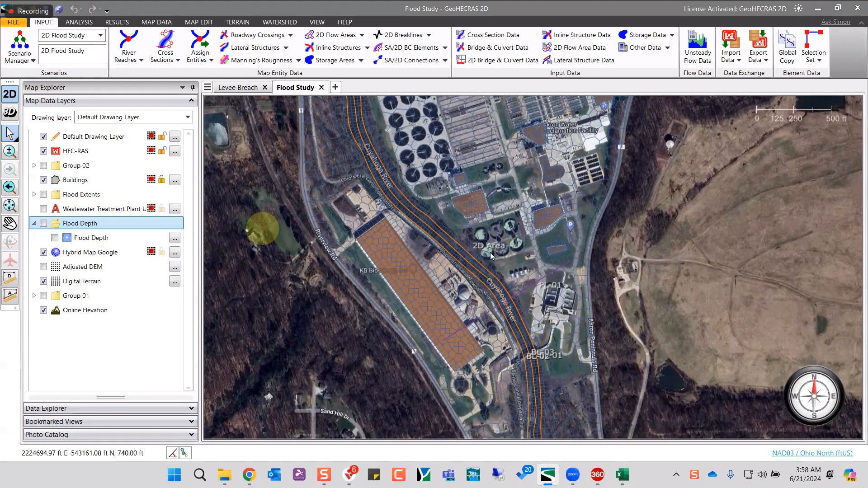
# - Examine the large building obstruction and the surrounding 2D Area mesh in the 2D Flood Study scenario
pyautogui.scroll(2, 490, 252)
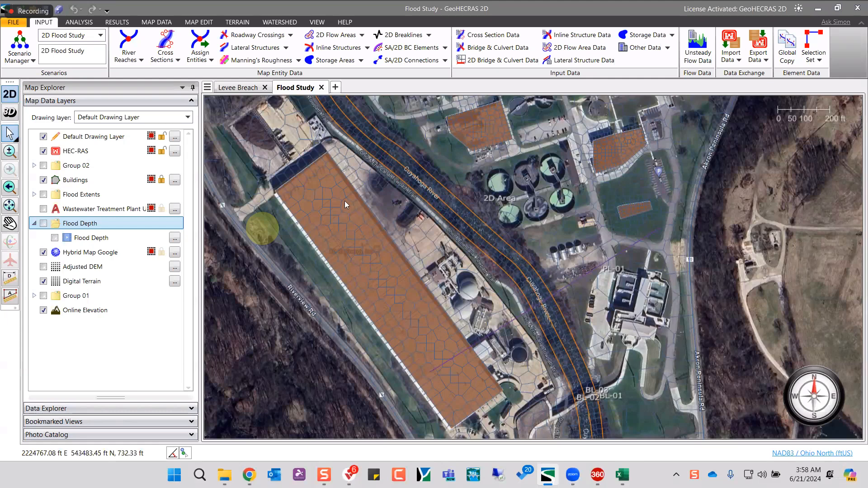
pyautogui.scroll(-2, 490, 226)
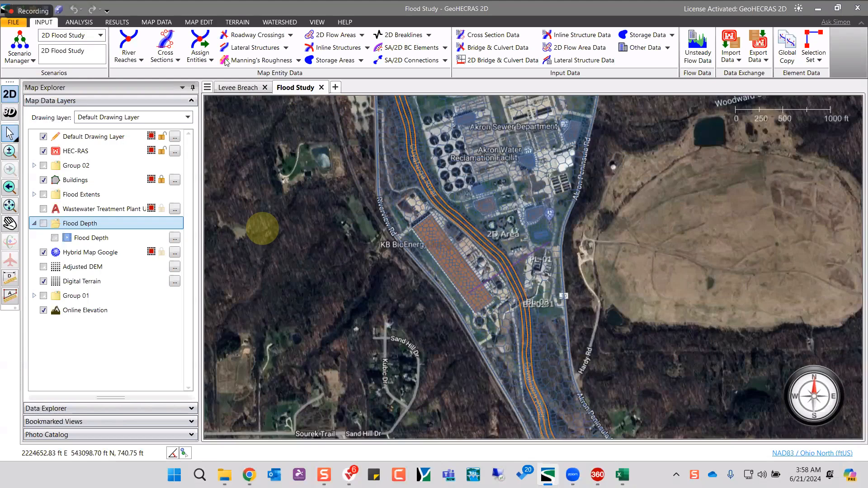
pyautogui.scroll(2, 471, 356)
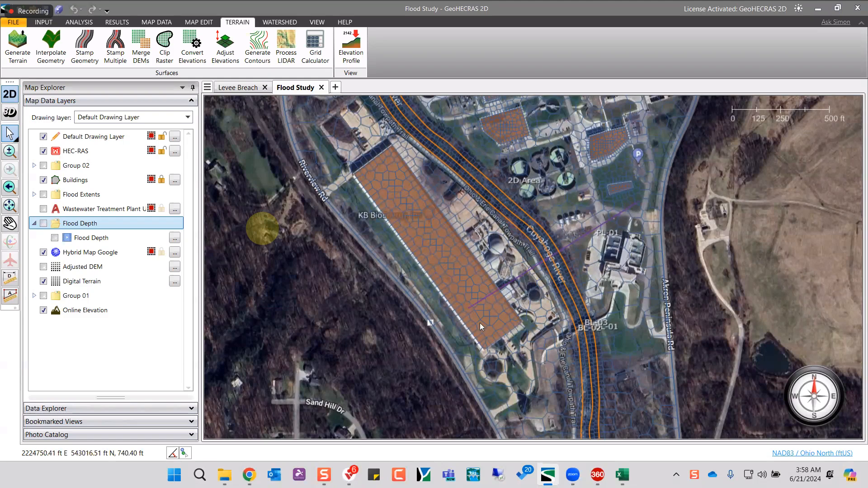
pyautogui.moveTo(414, 184); pyautogui.dragTo(417, 308)
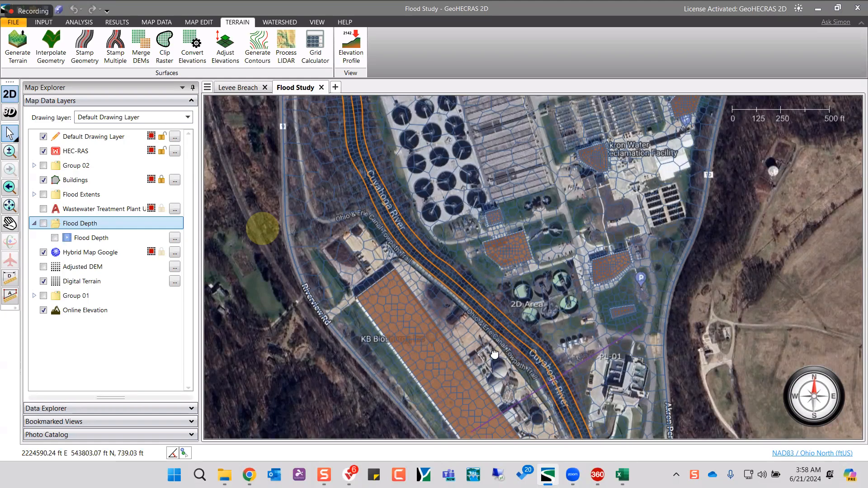
pyautogui.scroll(-1, 462, 235)
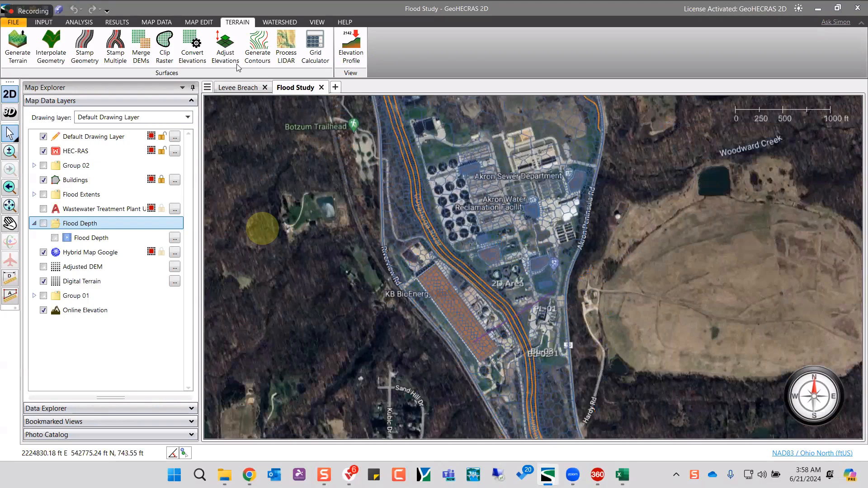
# - Hide the Hybrid Map Google layer, show the Adjusted DEM, and inspect the buildings and mesh against the terrain
pyautogui.moveTo(450, 305); pyautogui.dragTo(442, 267)
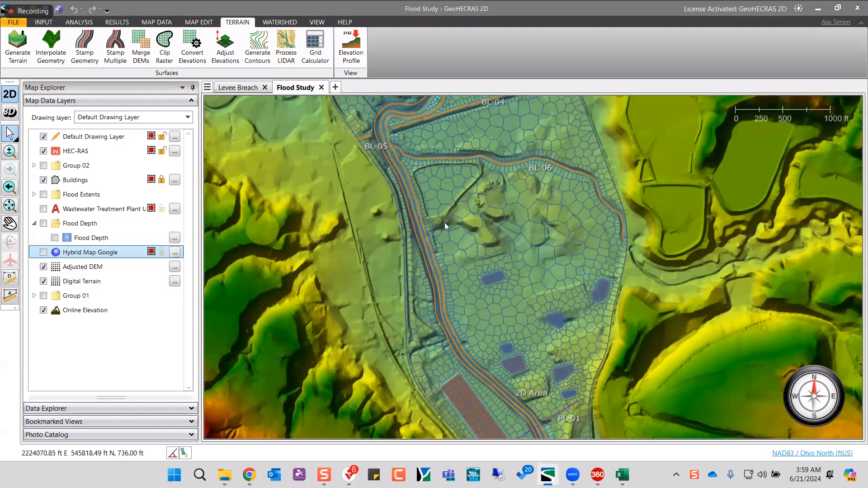
pyautogui.scroll(3, 444, 222)
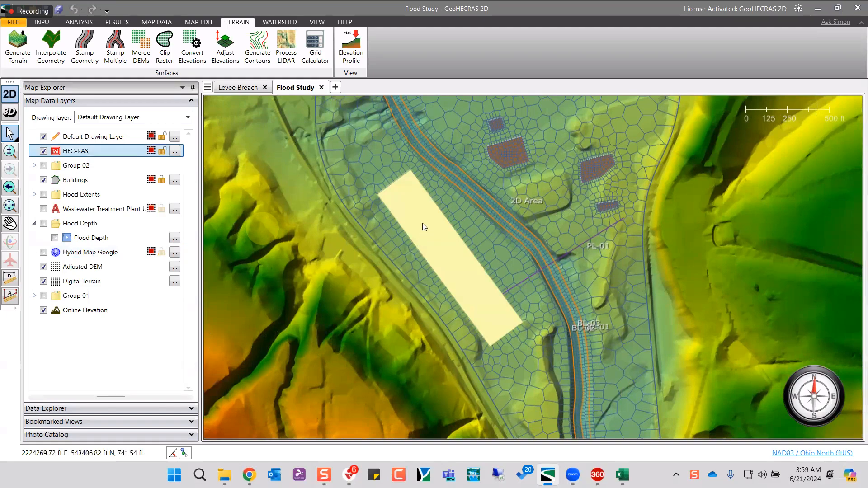
pyautogui.press('Escape')
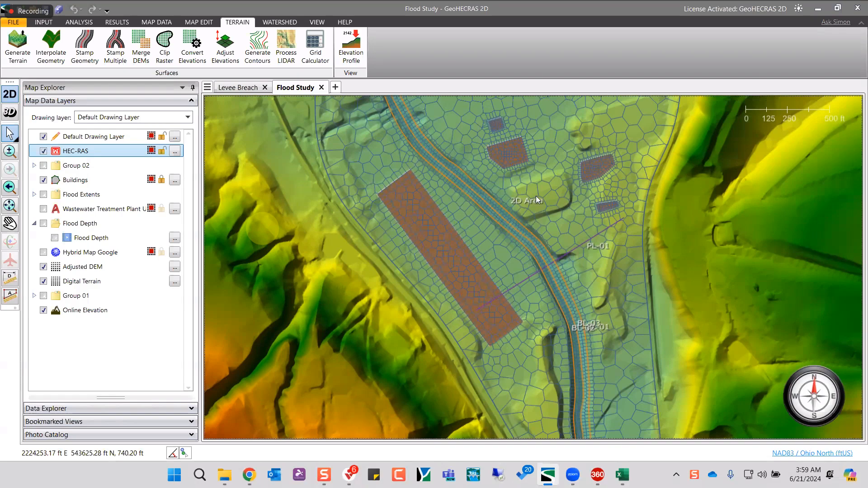
pyautogui.scroll(1, 546, 200)
pyautogui.scroll(3, 507, 188)
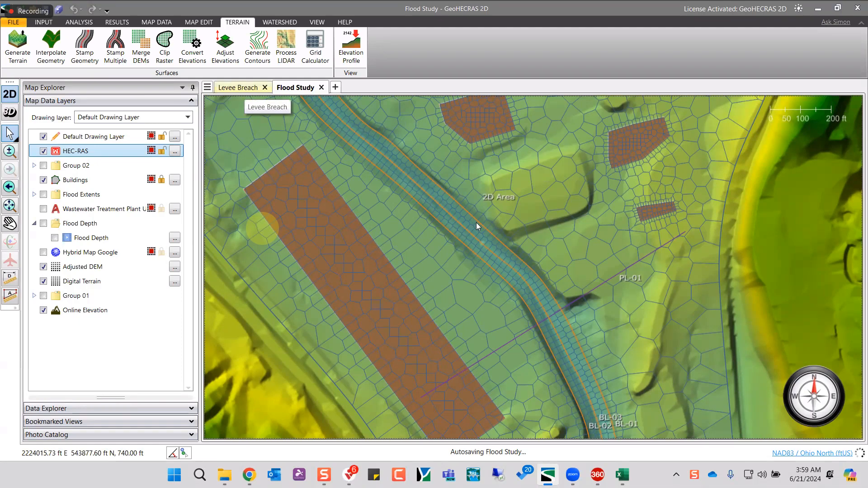
pyautogui.scroll(-1, 482, 234)
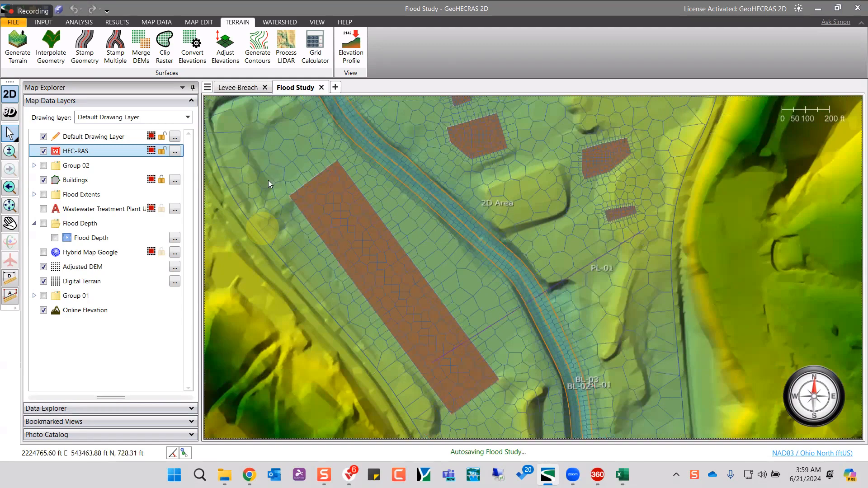
pyautogui.scroll(-3, 479, 231)
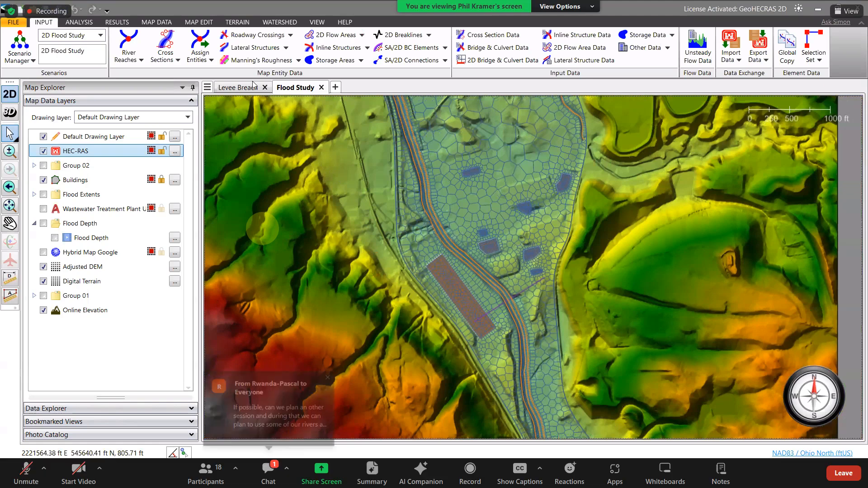
# - Look at the Manning's roughness option for creating 2D land cover and return to the overall 2D Area mesh
pyautogui.click(262, 60)
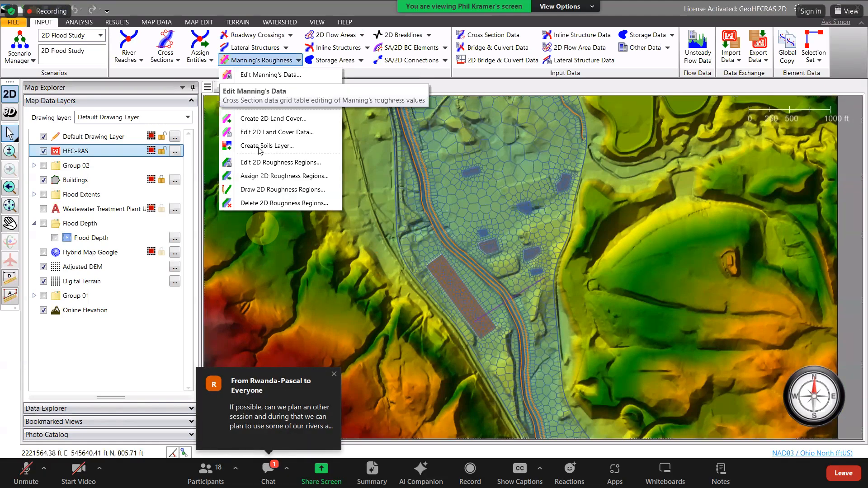
pyautogui.click(282, 121)
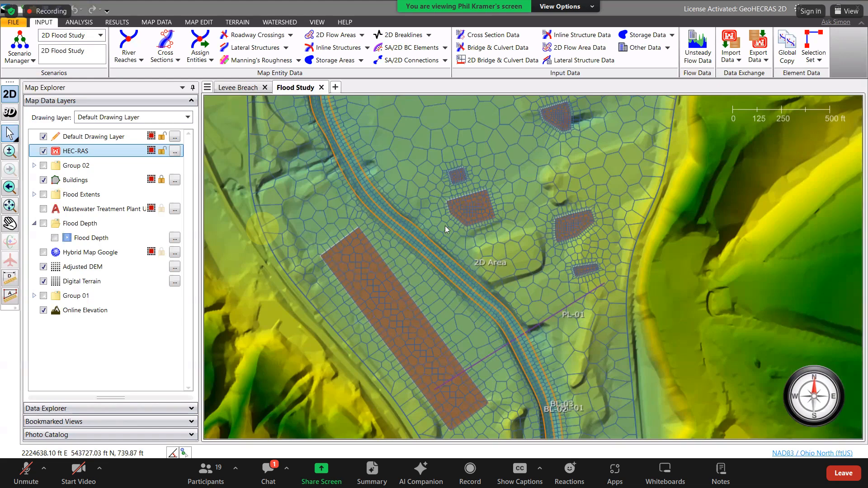
pyautogui.scroll(-2, 444, 226)
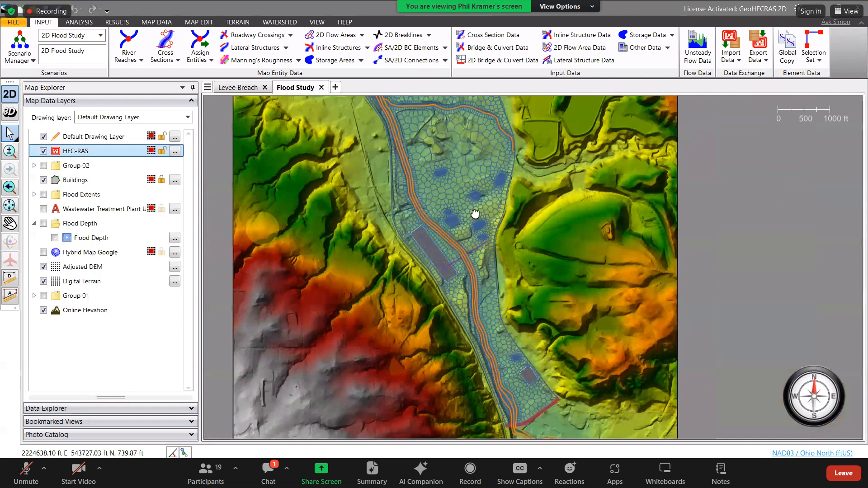
# - Open the product tutorials in the web browser and dismiss the training video covering the GeoHECRAS Training page
pyautogui.scroll(-1, 399, 134)
pyautogui.click(346, 24)
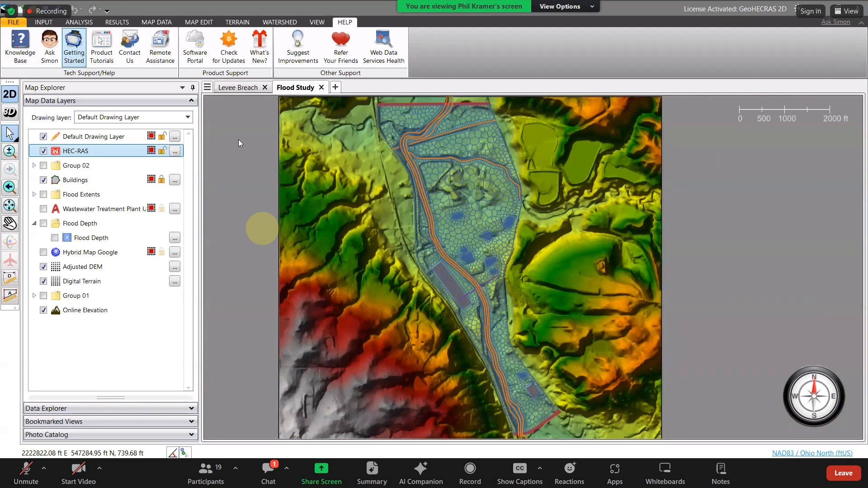
pyautogui.click(101, 46)
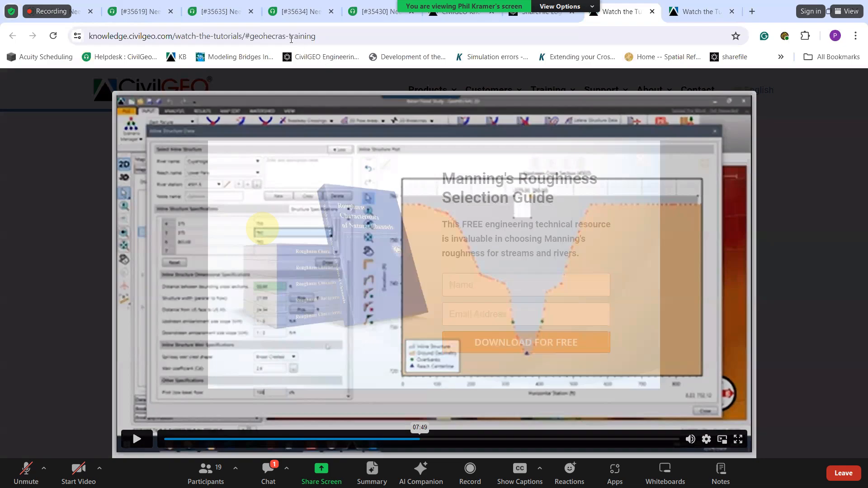
pyautogui.click(316, 81)
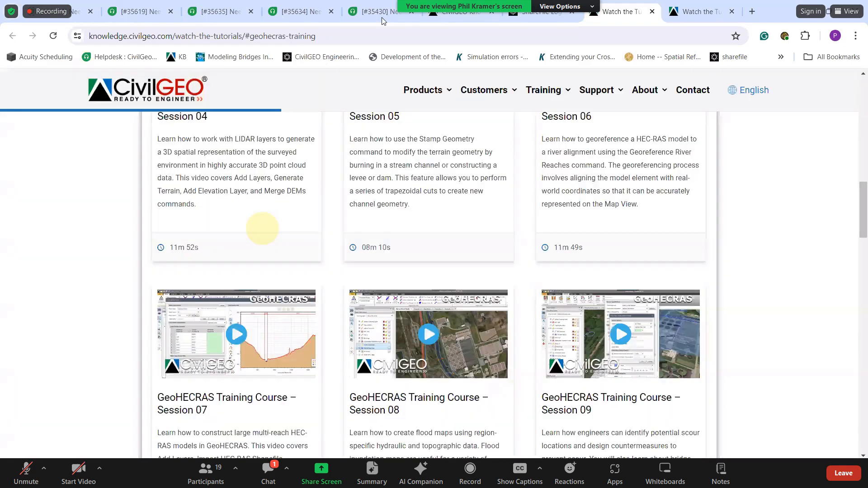
# - Return to the start of the Watch the Tutorials page and select its web address
pyautogui.scroll(15, 603, 322)
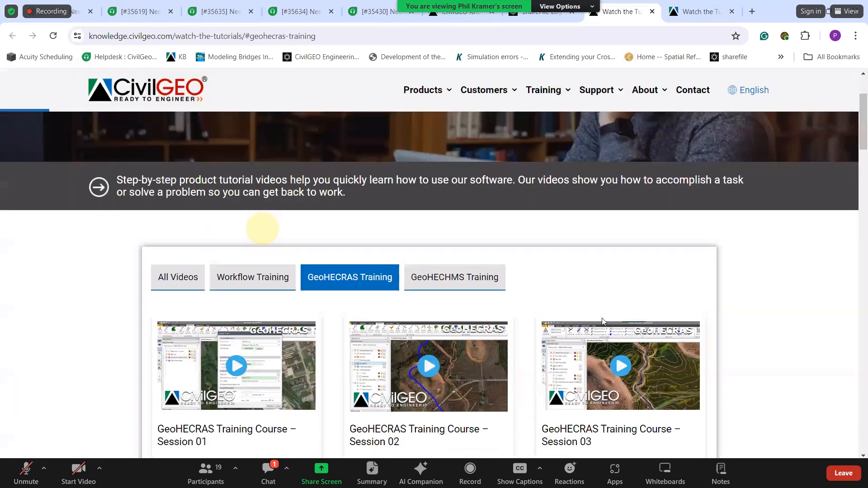
pyautogui.hotkey('ctrl', 'l')
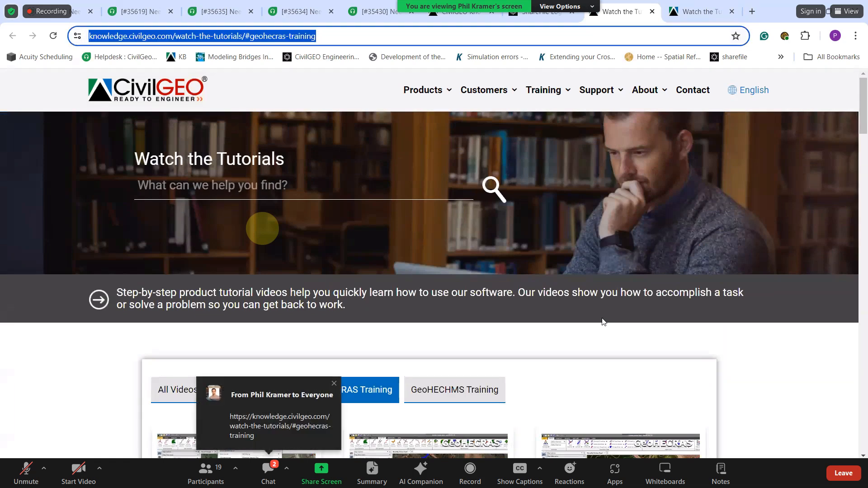
pyautogui.click(547, 294)
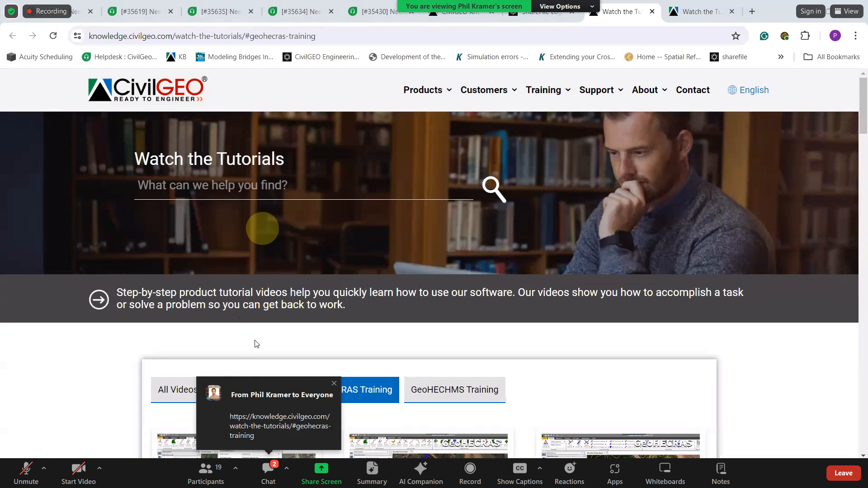
# - Browse the GeoHECRAS Training Course sessions, including the 2D flow area lessons, and return to Sessions 01 to 03
pyautogui.scroll(-6, 253, 343)
pyautogui.scroll(-1, 255, 344)
pyautogui.scroll(-1, 256, 344)
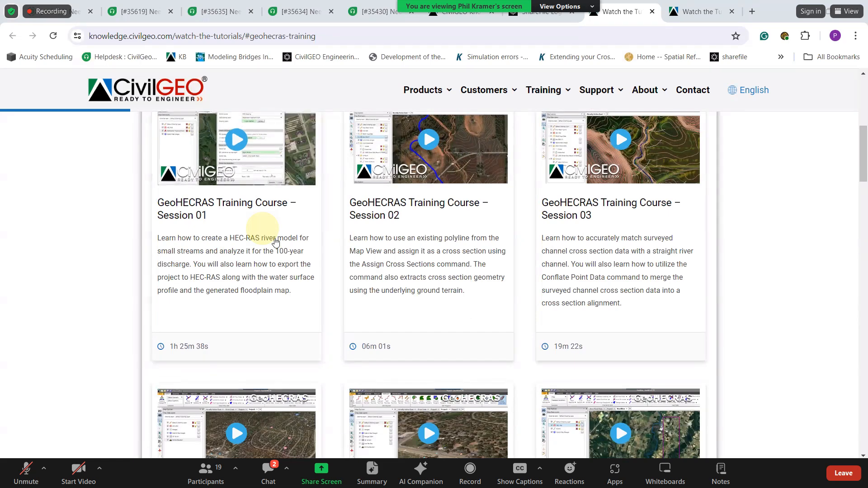
pyautogui.scroll(-15, 275, 242)
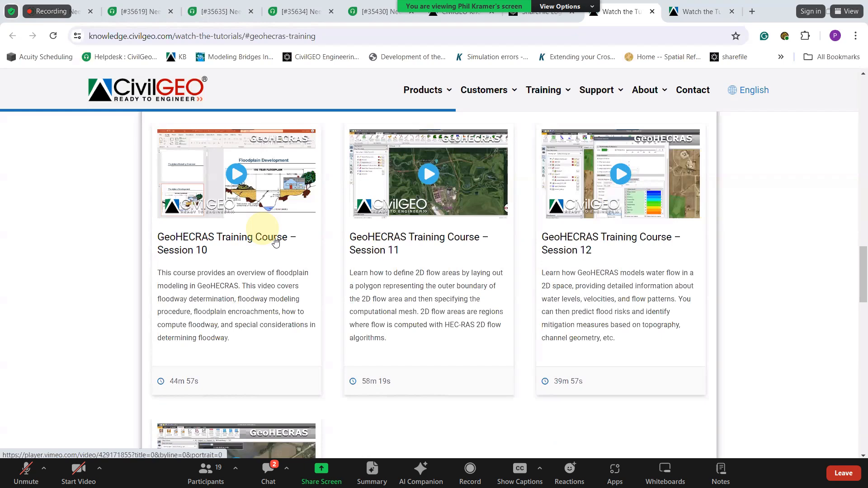
pyautogui.scroll(-7, 276, 242)
pyautogui.scroll(-12, 275, 242)
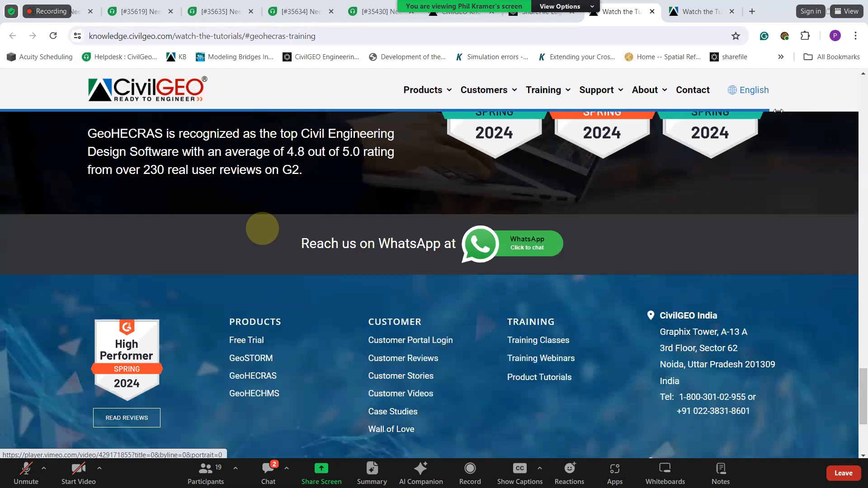
pyautogui.scroll(20, 612, 246)
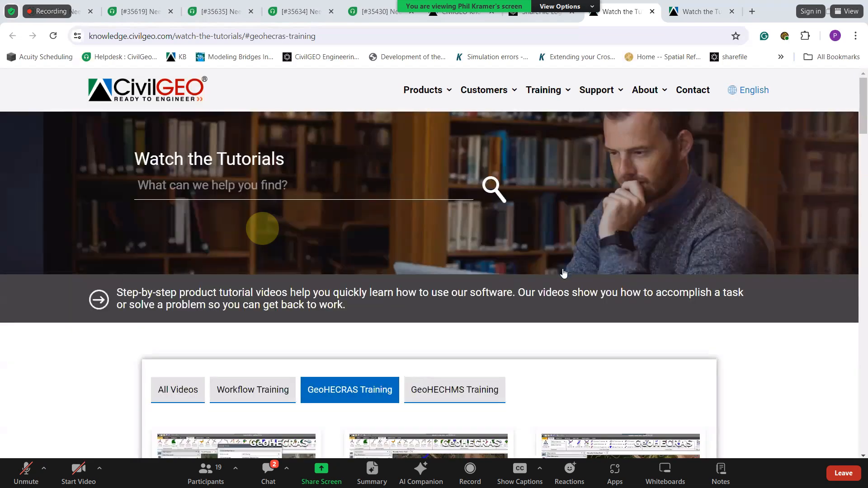
pyautogui.scroll(-5, 563, 273)
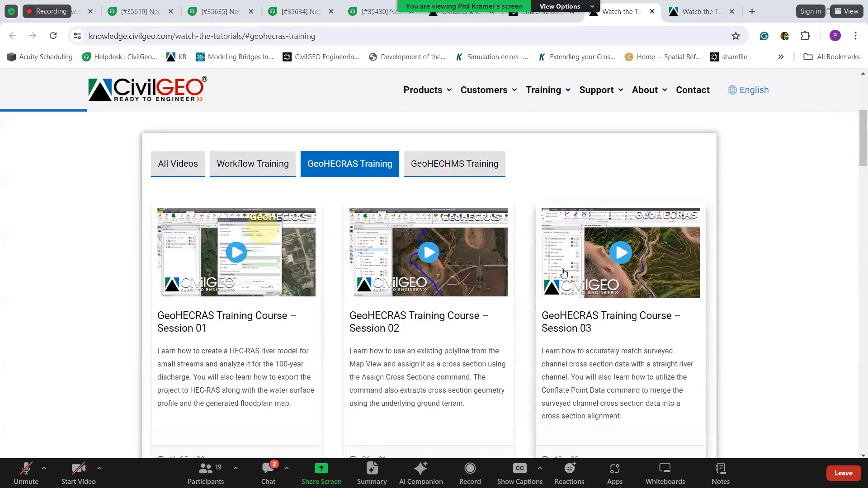